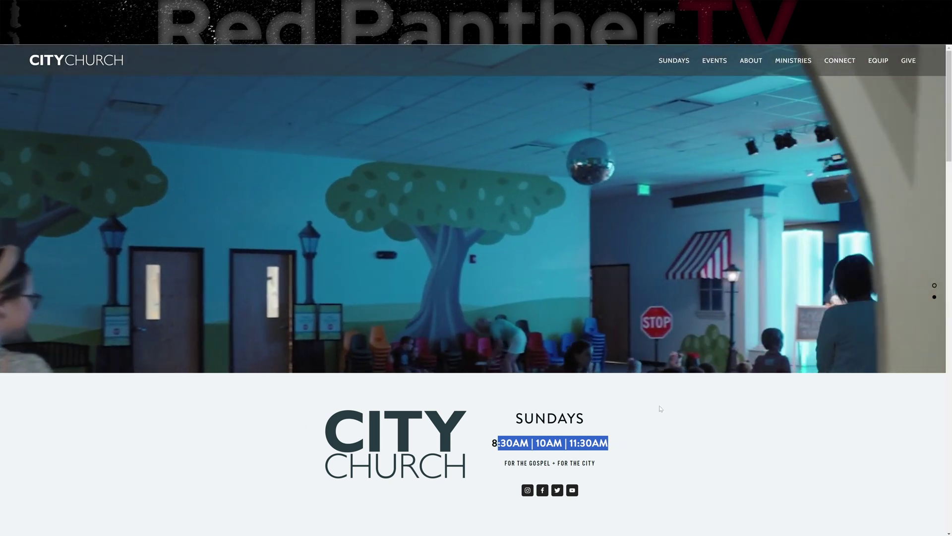
- Clear the highlight on the Sunday service times on the City Church homepage
click(661, 416)
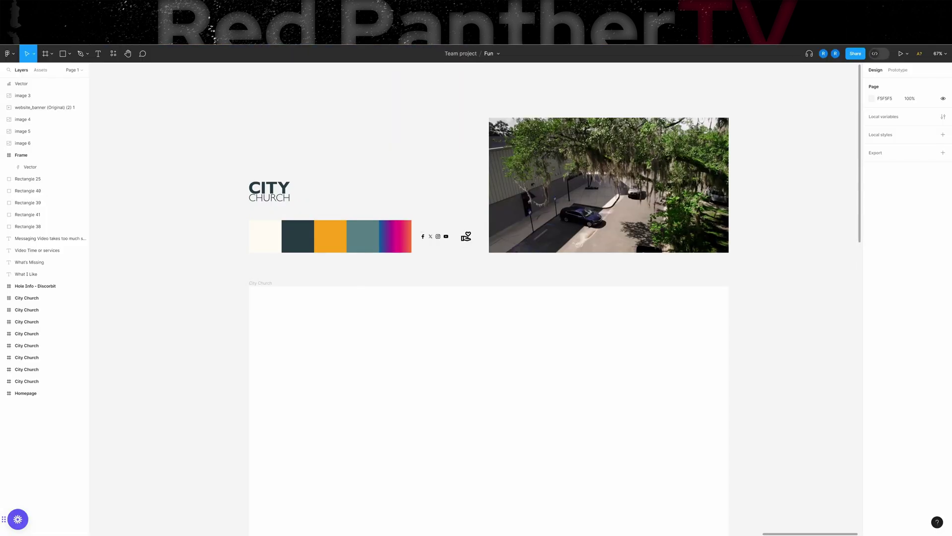
- Fill the City Church frame with the cream FFFCF3 colour sampled from the palette swatch
scroll(457, 324, down, 2)
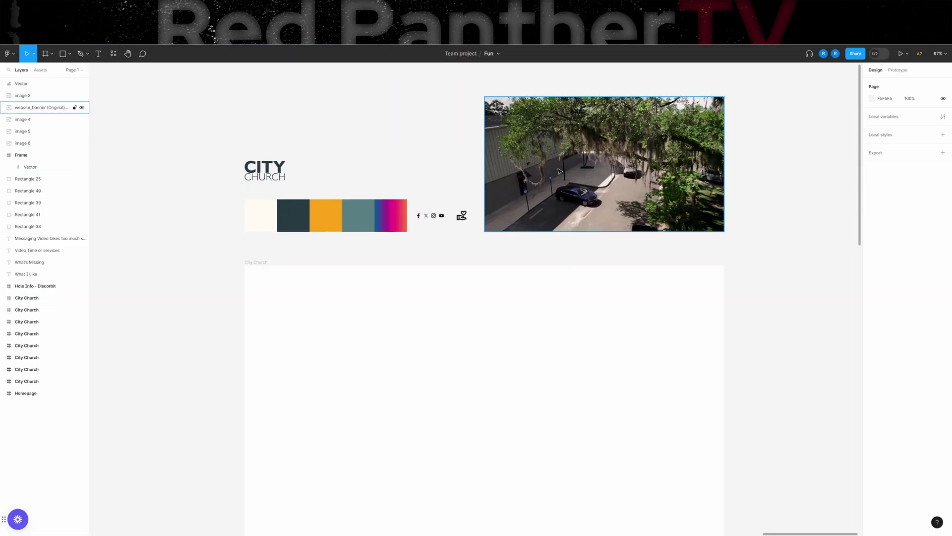
scroll(521, 249, down, 4)
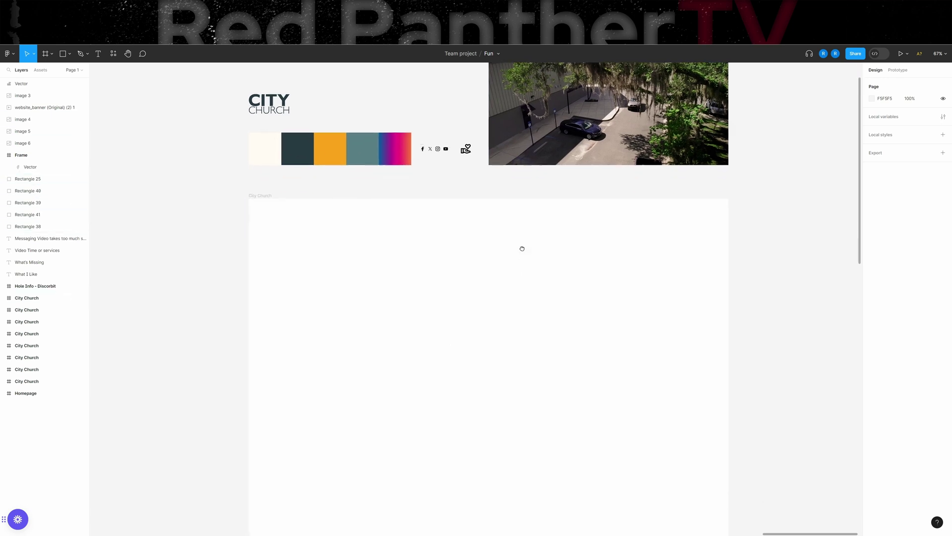
click(448, 285)
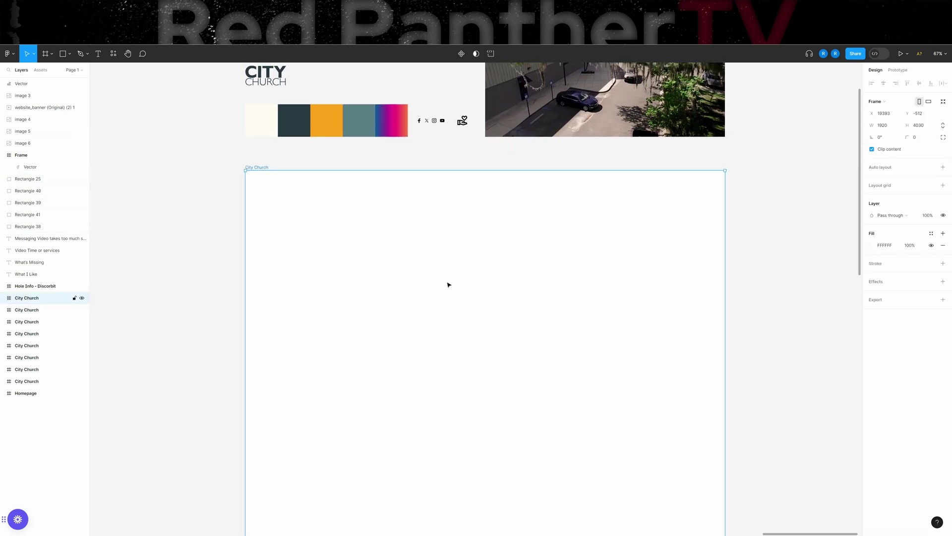
key(i)
click(268, 125)
- Paste the CITY CHURCH logo into the frame and place it near the top-left
scroll(293, 86, up, 5)
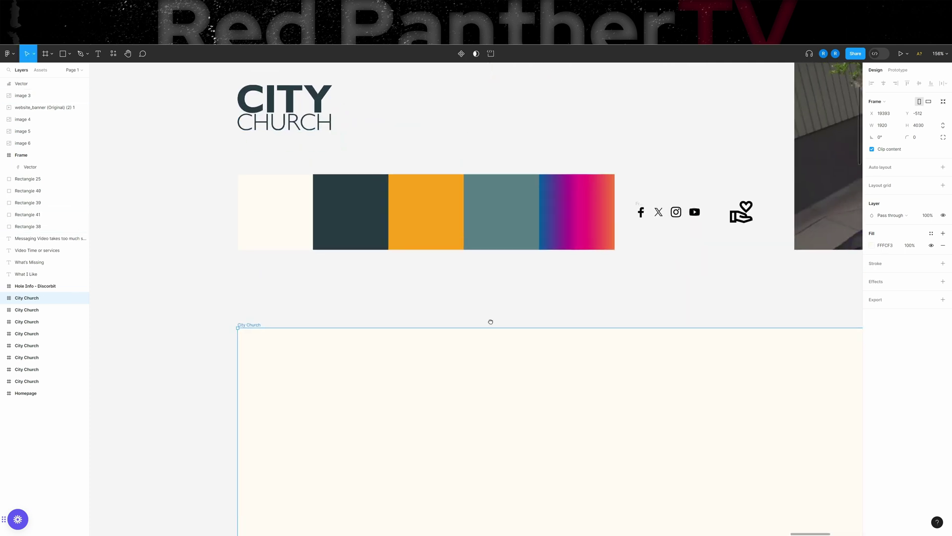
scroll(490, 321, down, 3)
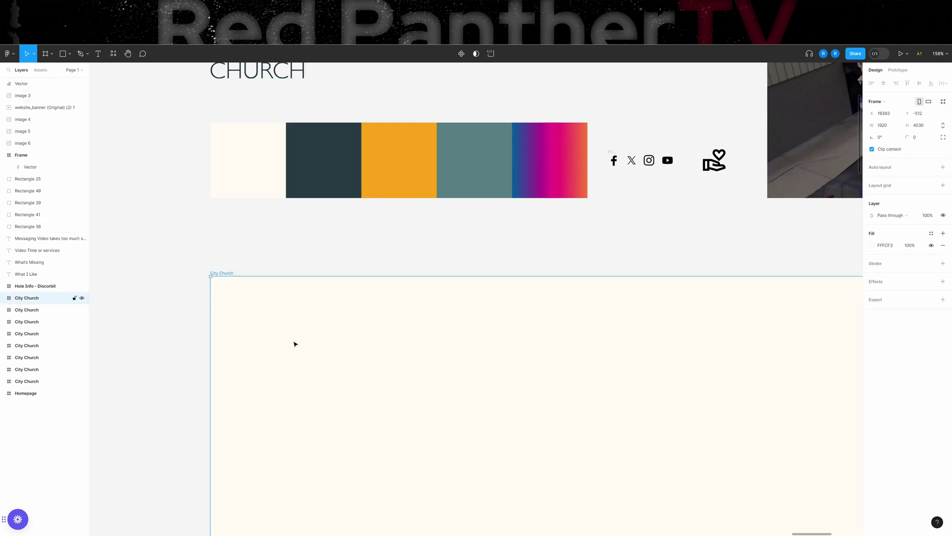
key(ctrl+v)
drag(278, 412, 395, 321)
scroll(407, 373, down, 1)
scroll(407, 373, right, 1)
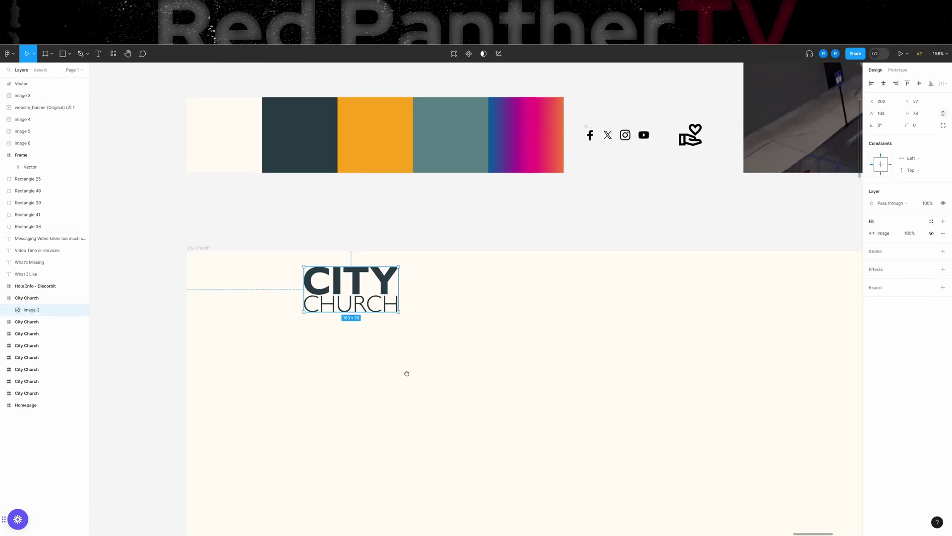
scroll(407, 373, down, 1)
scroll(406, 373, right, 1)
scroll(408, 316, down, 1)
scroll(407, 316, right, 1)
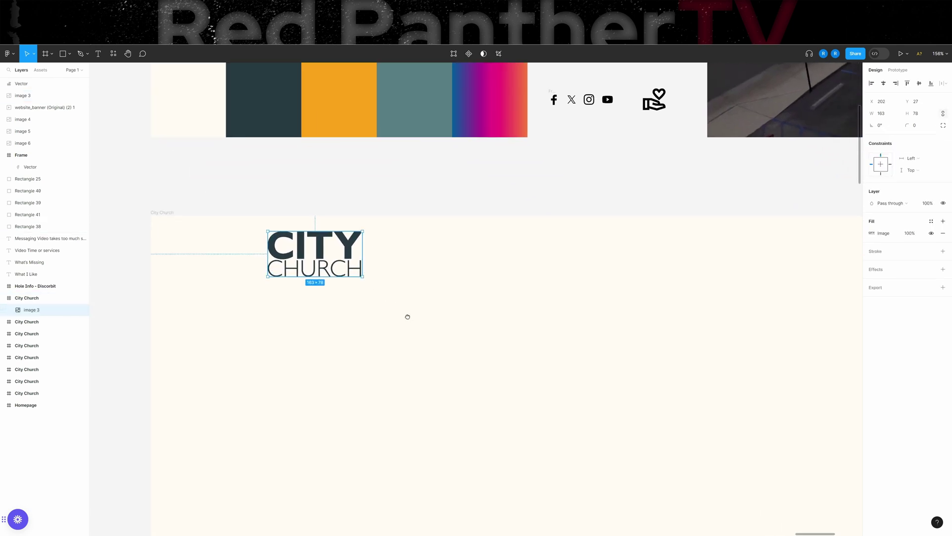
click(395, 289)
scroll(446, 321, down, 5)
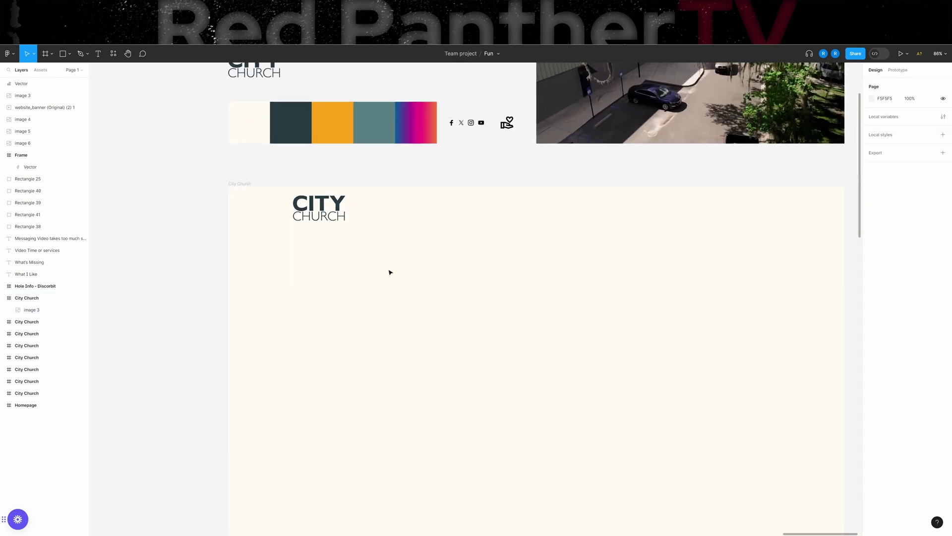
- Add the text 'Experience the Gospel in Tallahassee' under the logo
click(294, 323)
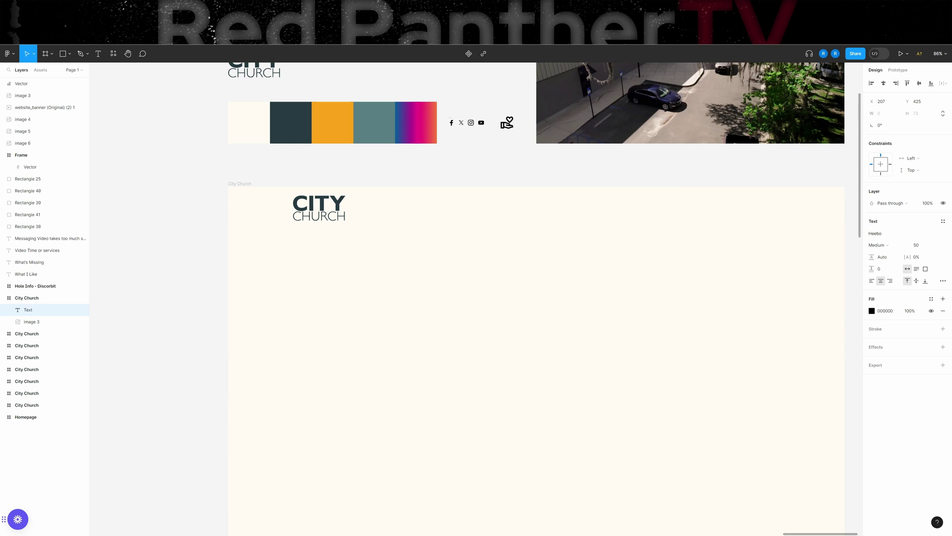
text(Experience the )
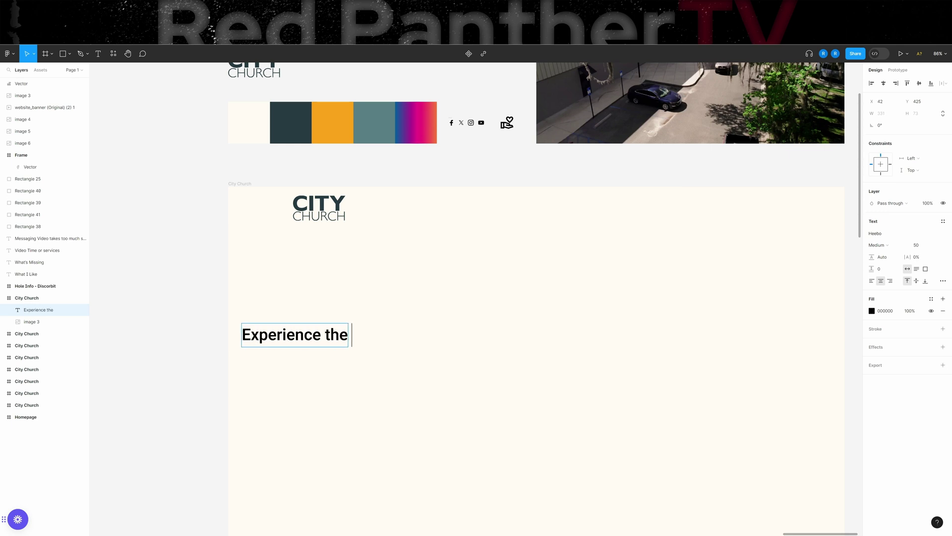
text(Gospel in Tallah)
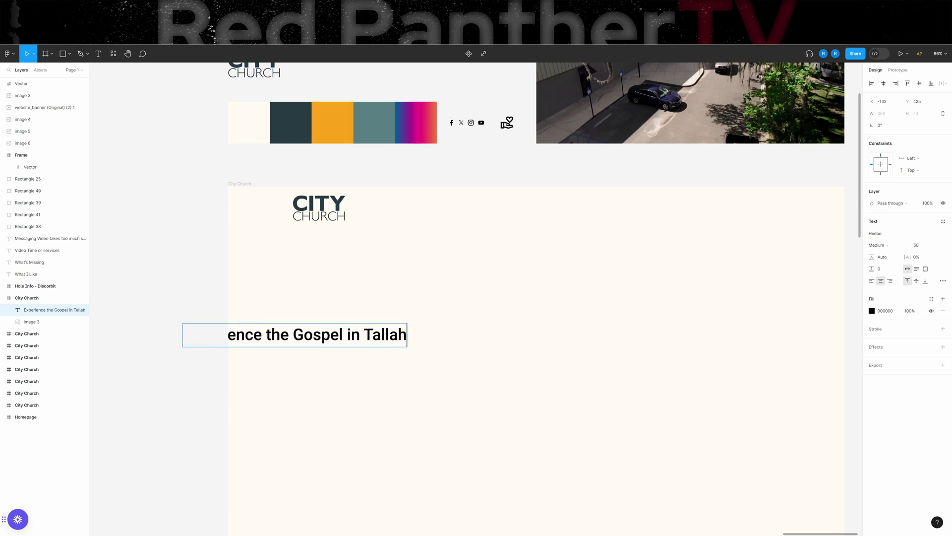
text(assee)
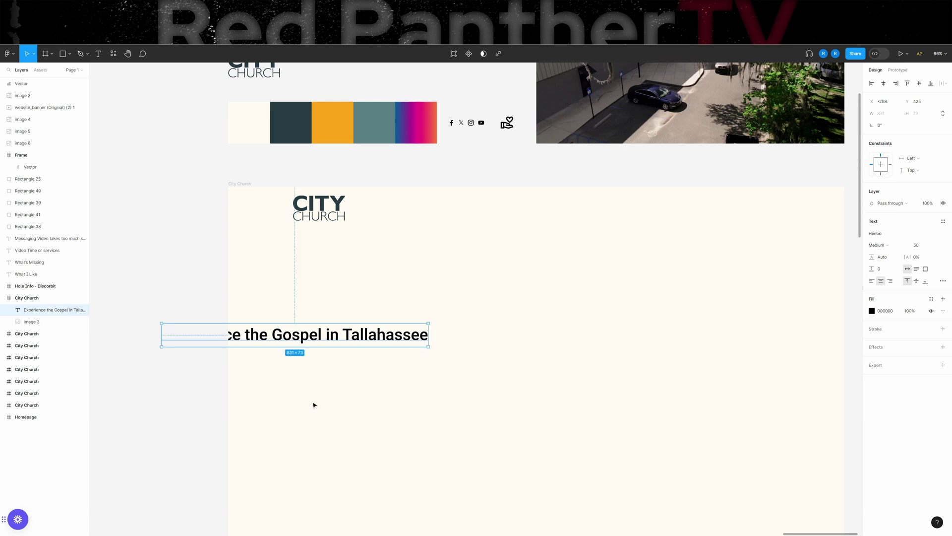
drag(337, 339, 468, 328)
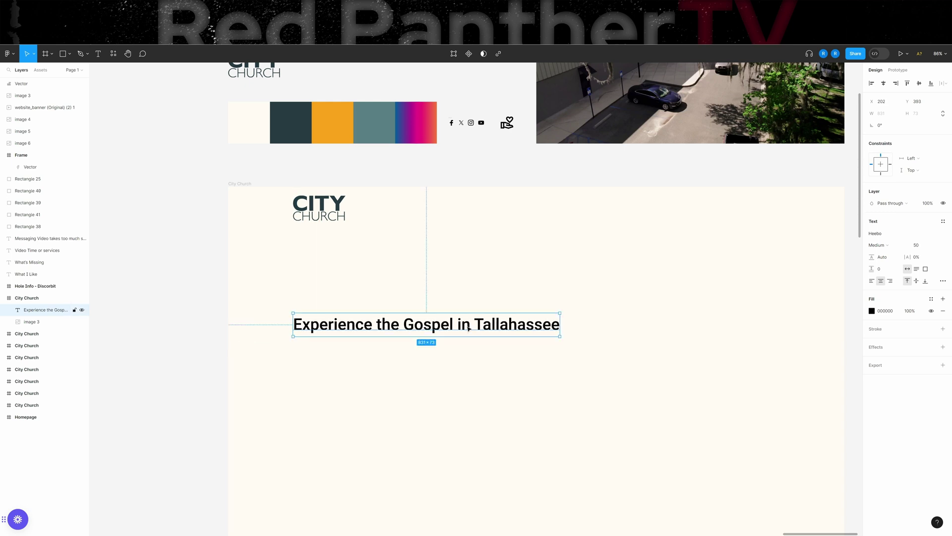
- Set the heading to size 100, line height 125, left-aligned, and narrowed to wrap onto three lines
click(916, 251)
text(125)
key(Tab)
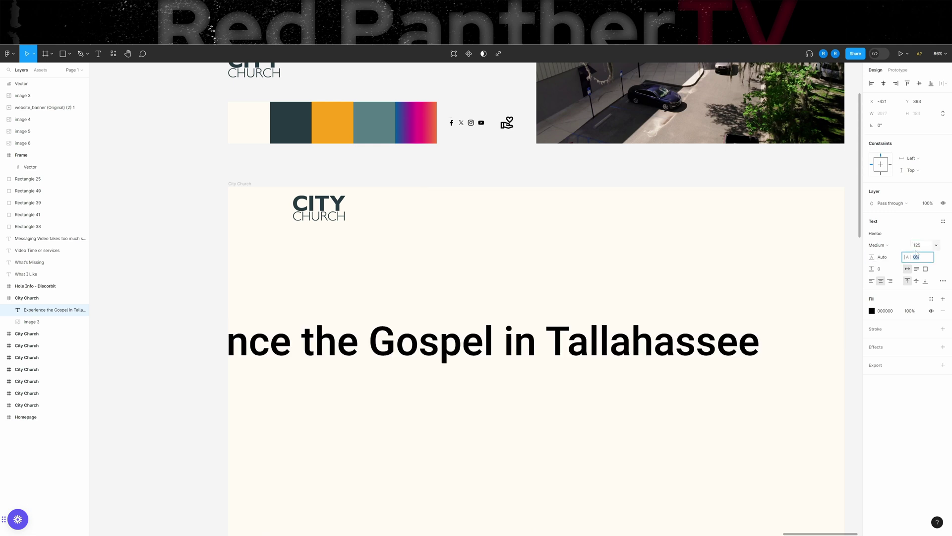
text(125)
key(Return)
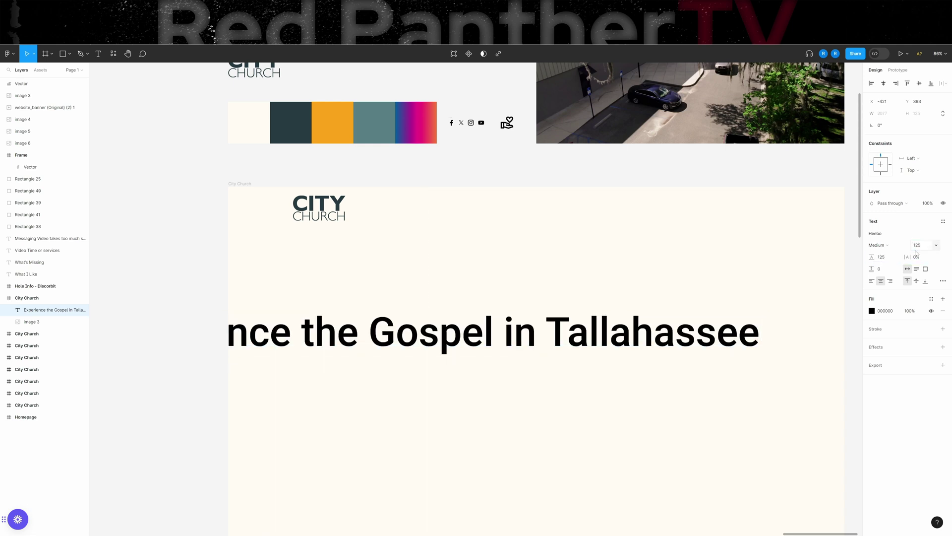
text(100)
key(Return)
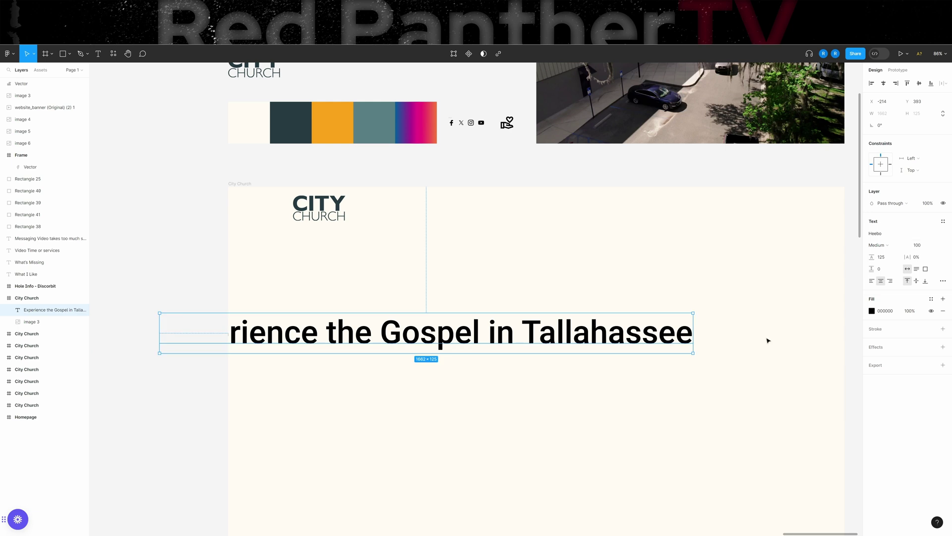
click(872, 280)
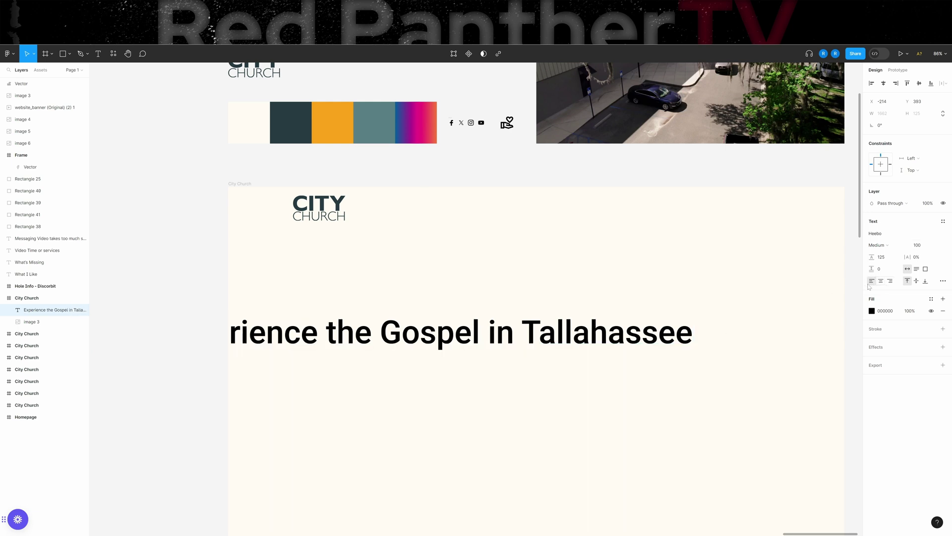
drag(409, 333, 549, 304)
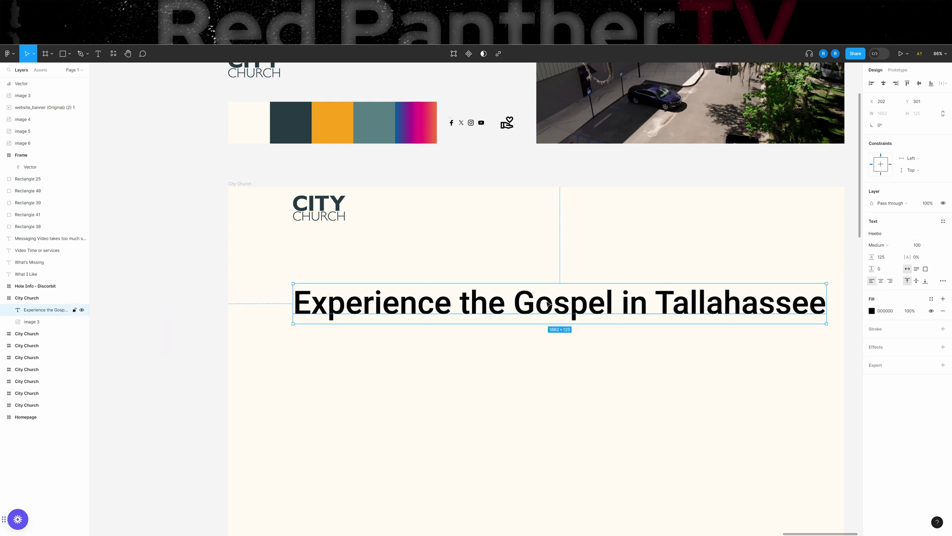
drag(829, 307, 494, 320)
scroll(565, 362, right, 2)
scroll(565, 362, down, 2)
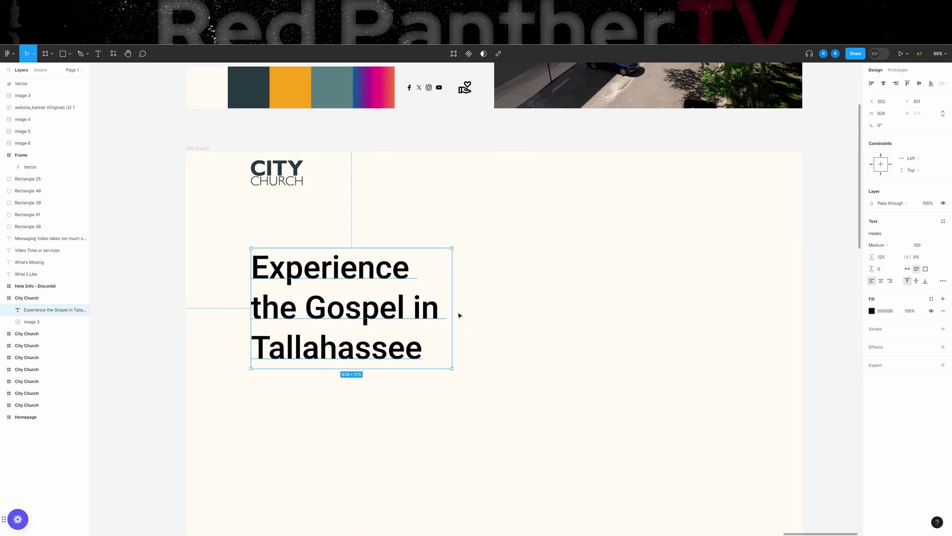
scroll(655, 265, up, 3)
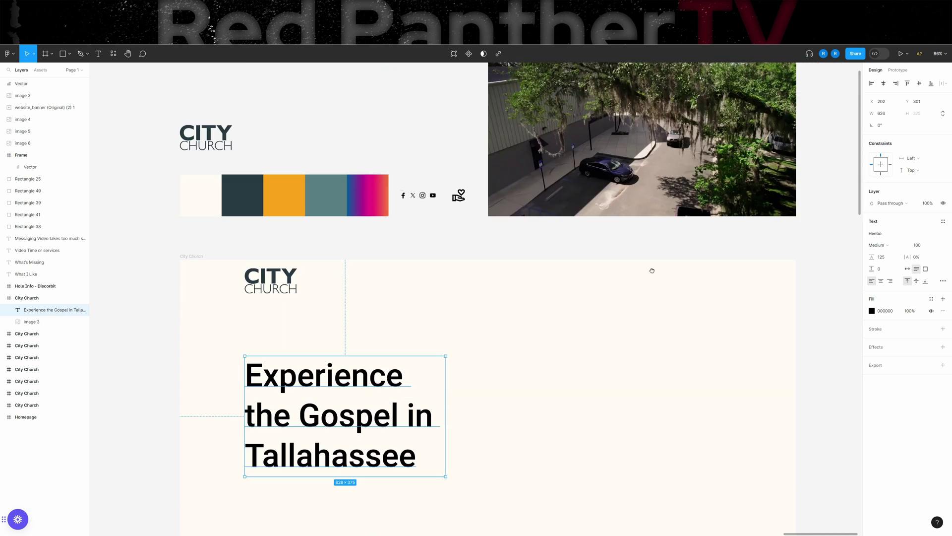
scroll(640, 243, down, 5)
scroll(640, 243, left, 1)
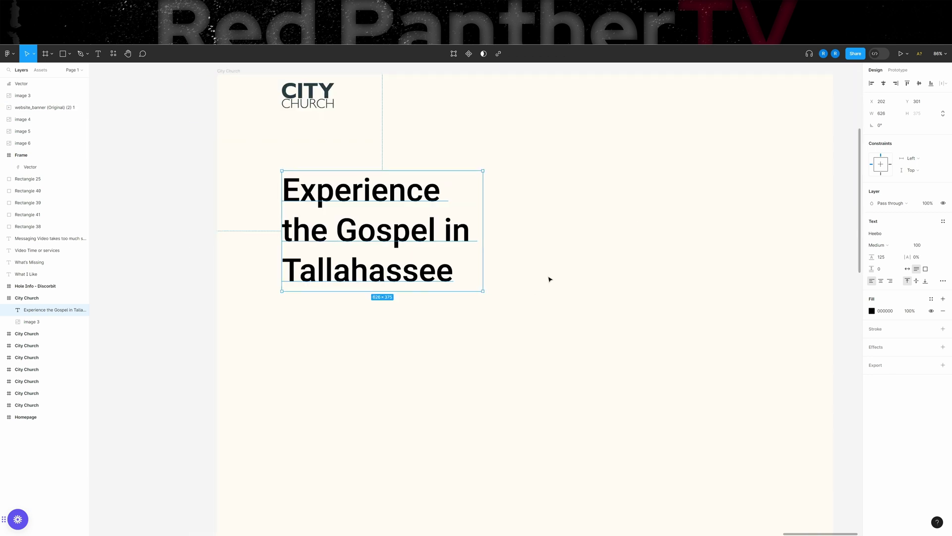
scroll(549, 279, up, 4)
scroll(550, 279, right, 1)
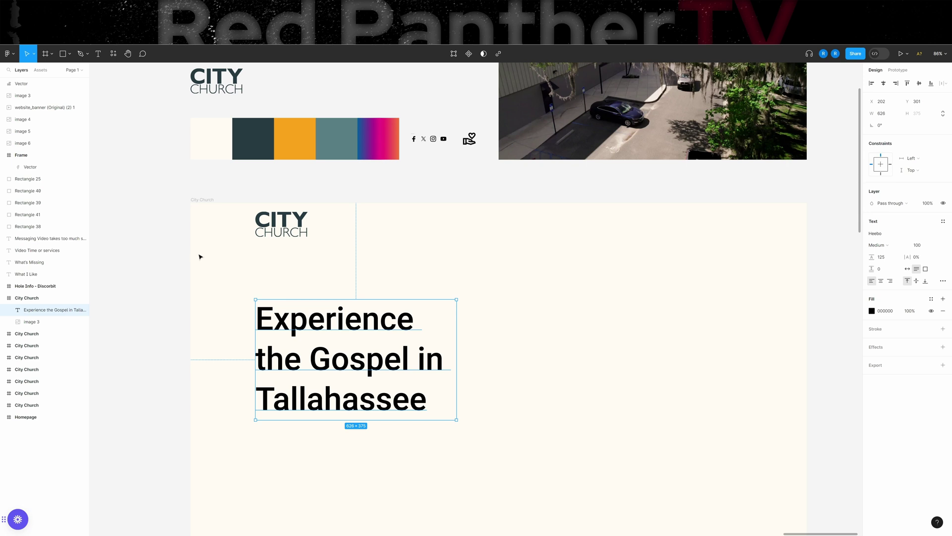
scroll(518, 362, down, 3)
scroll(392, 313, up, 1)
scroll(392, 314, left, 1)
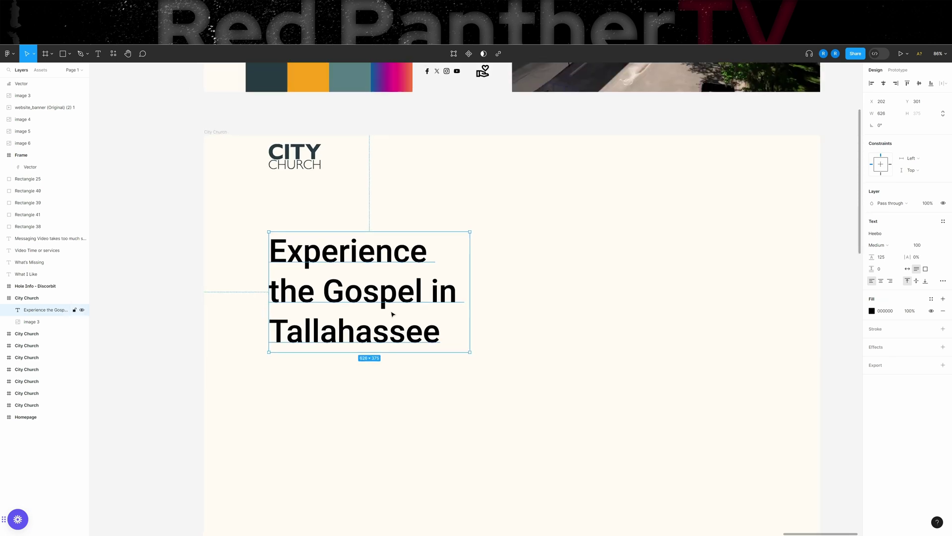
- Turn a duplicate of the heading into a muted size-20 'City Church Tallahassee' label above it
key(ctrl+d)
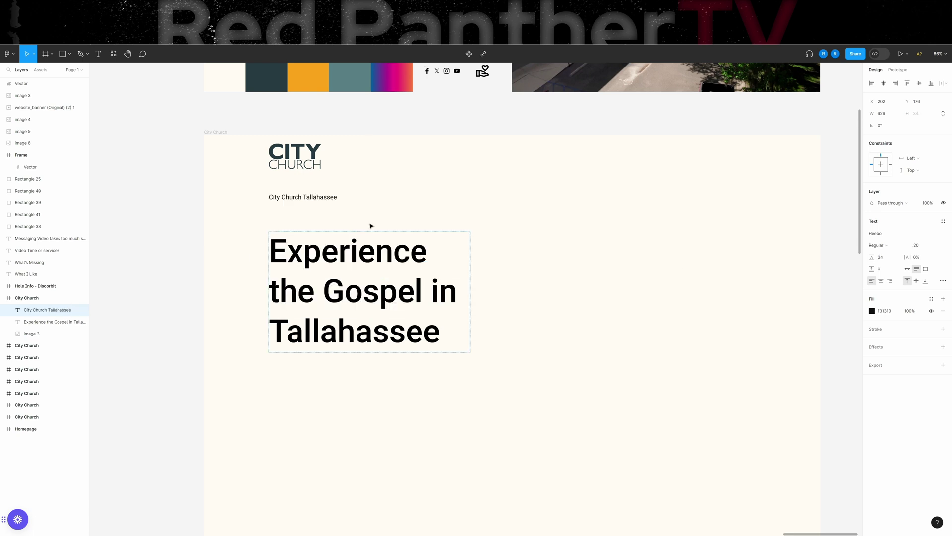
click(329, 198)
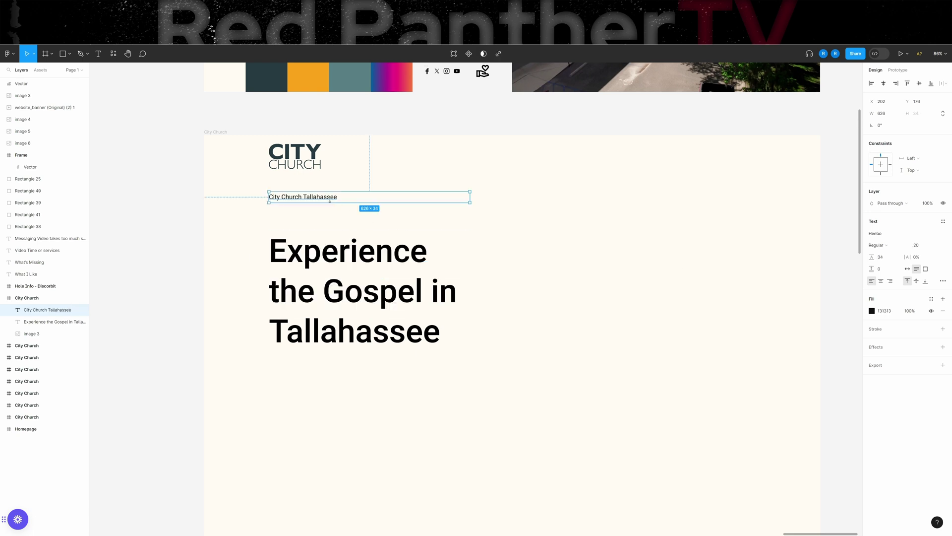
drag(318, 200, 320, 226)
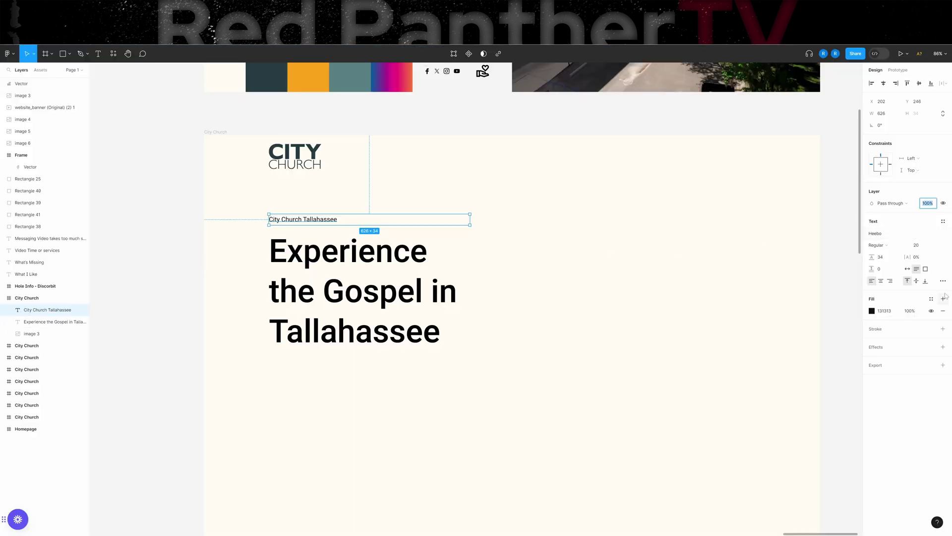
click(587, 309)
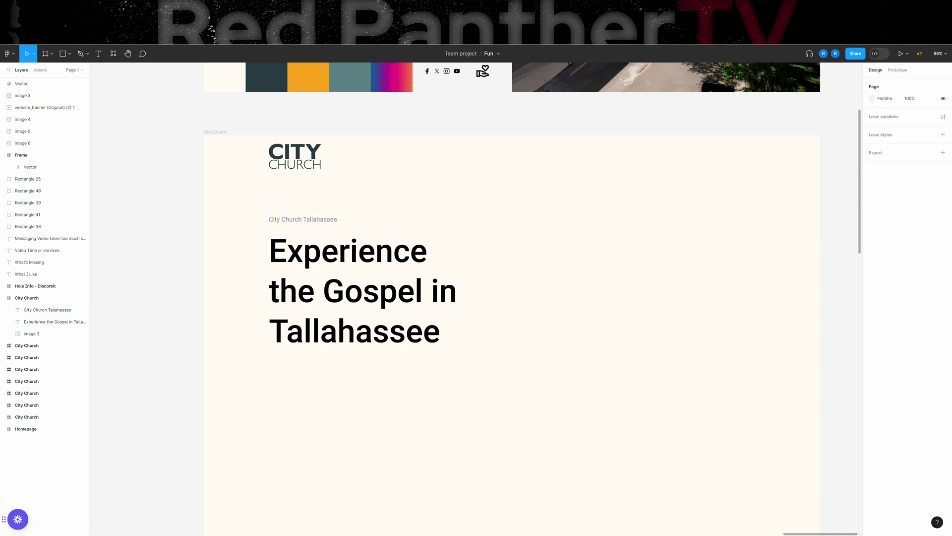
scroll(625, 307, down, 1)
scroll(610, 348, up, 6)
- Move the website_banner video into the frame beside the heading and resize it to about 800×533
click(578, 195)
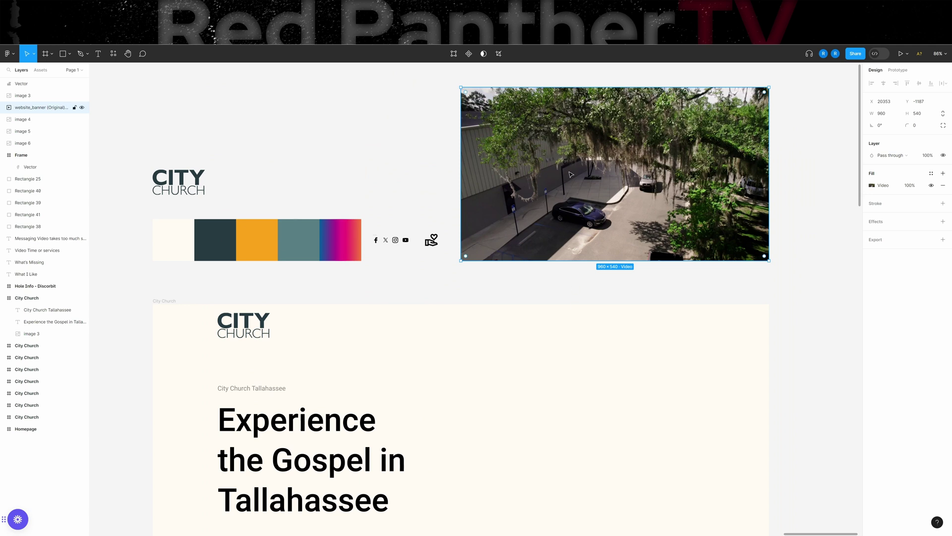
drag(570, 174, 562, 437)
scroll(646, 270, down, 4)
scroll(645, 270, left, 1)
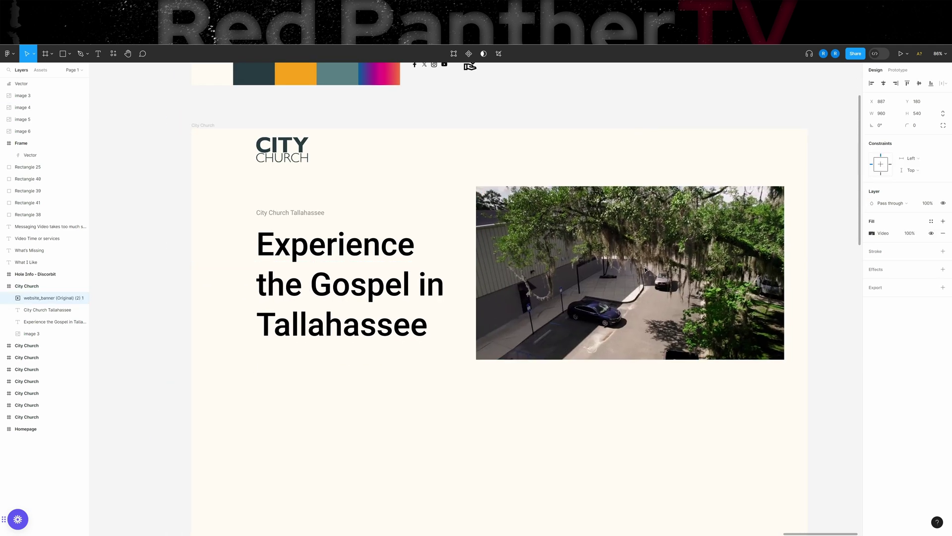
drag(645, 270, 642, 276)
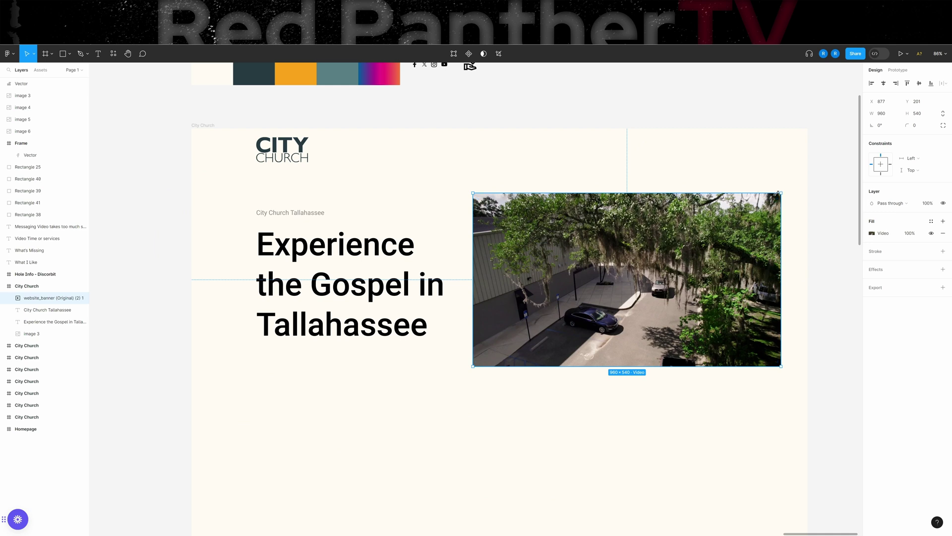
drag(777, 193, 757, 195)
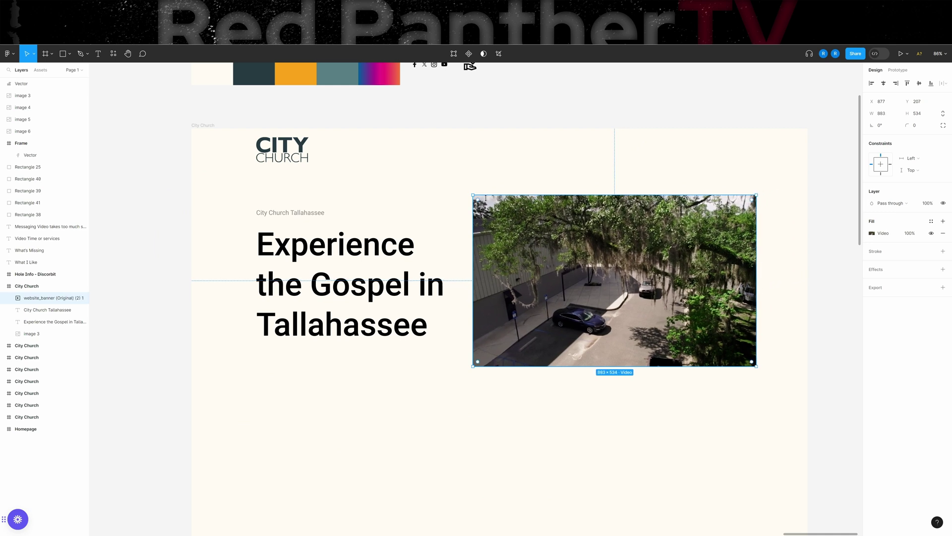
drag(473, 195, 498, 194)
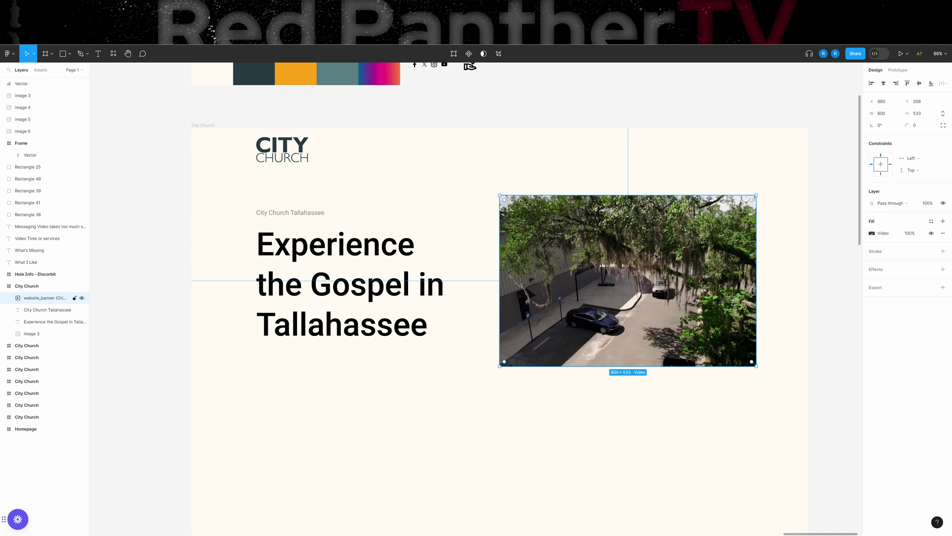
click(782, 280)
scroll(781, 281, up, 1)
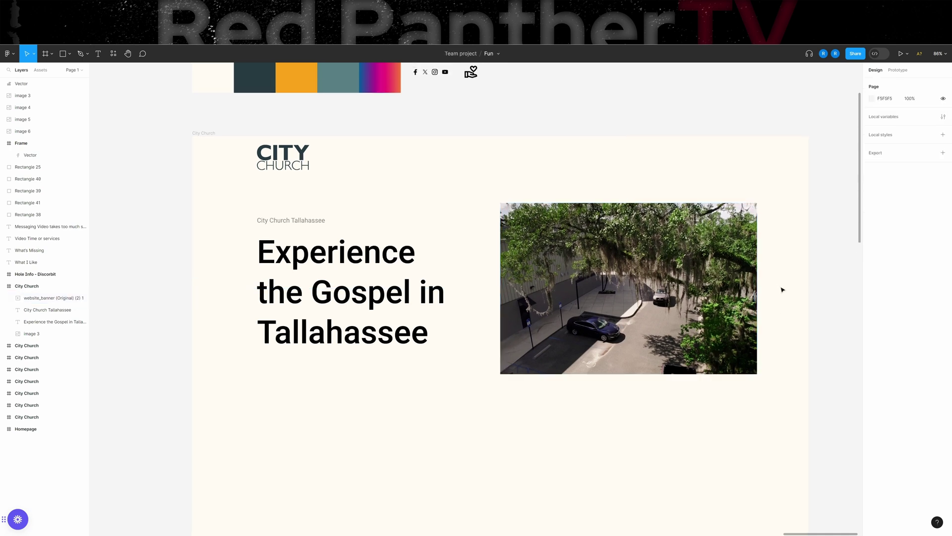
- Draw a full-width horizontal line across the frame just below the logo
key(l)
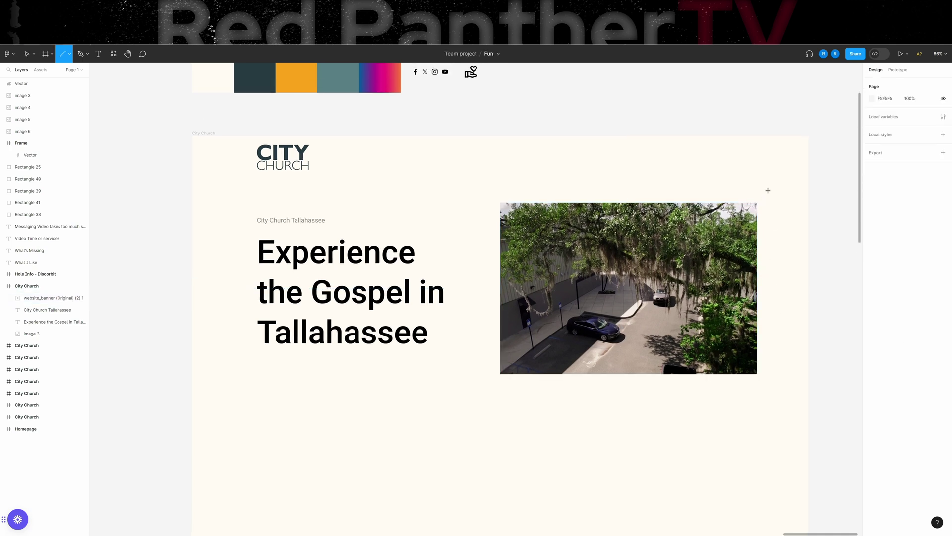
drag(808, 181, 278, 193)
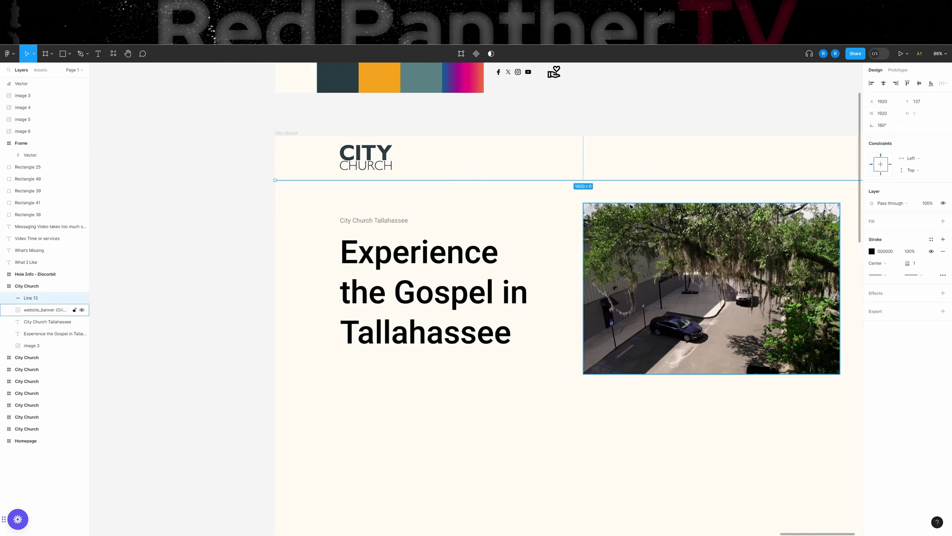
scroll(687, 199, right, 5)
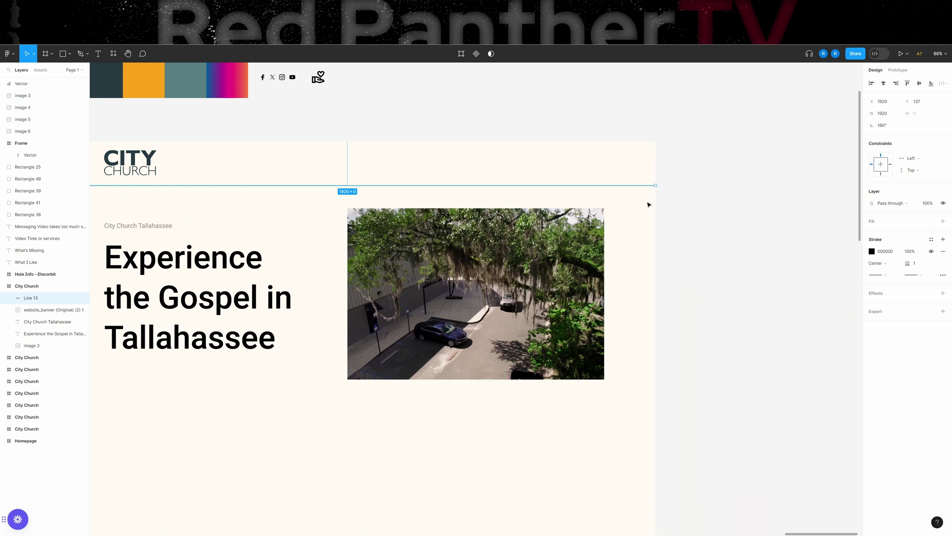
scroll(649, 204, left, 4)
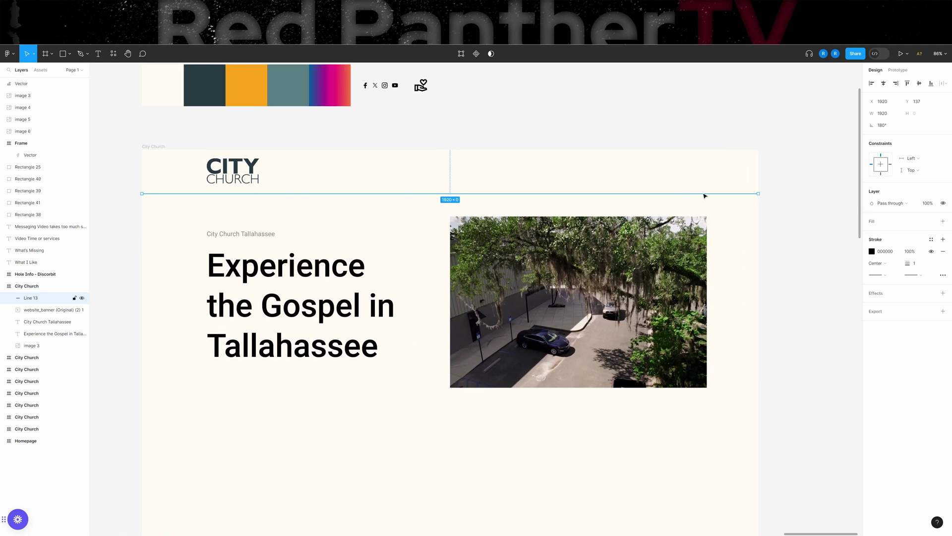
key(Up)
key(Up)
key(Up)
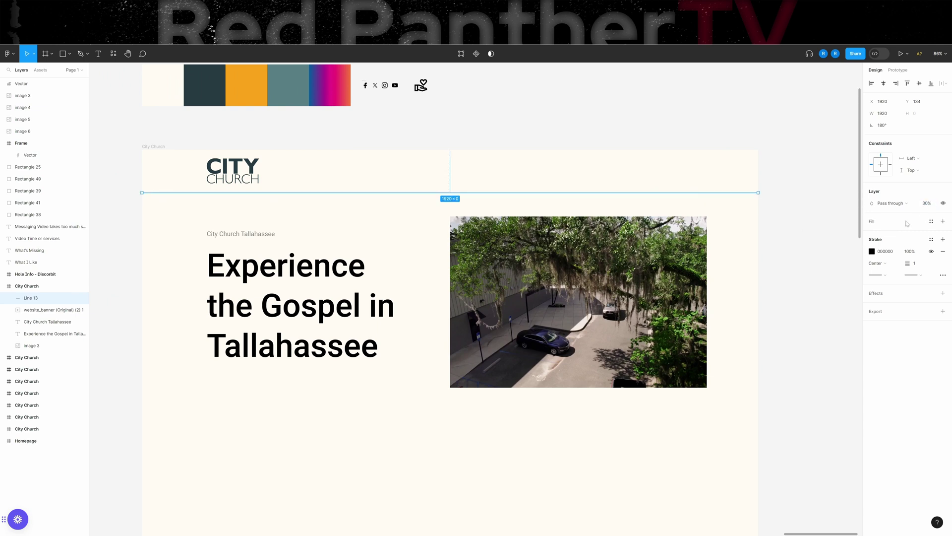
click(810, 269)
scroll(659, 243, down, 1)
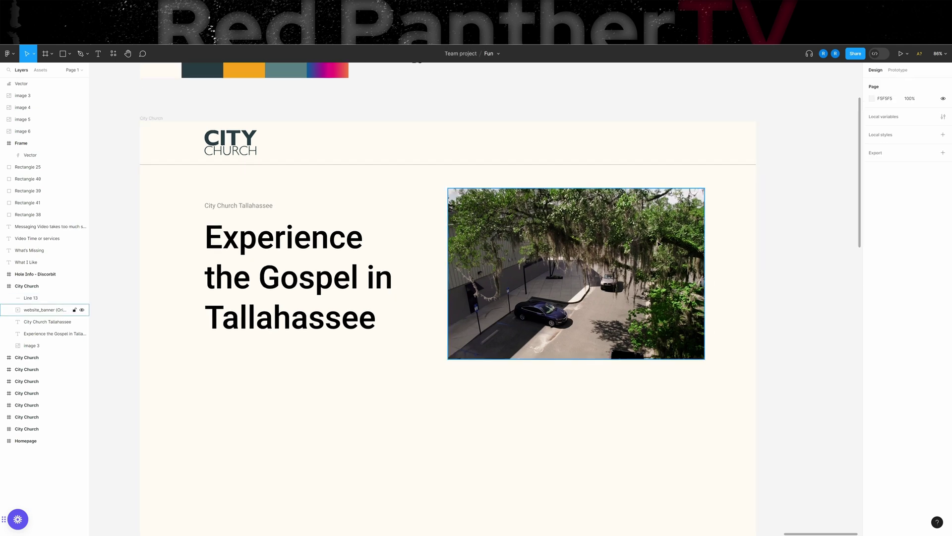
- Add two full-height vertical margin lines, 120 px in from the left edge and at 1800
key(l)
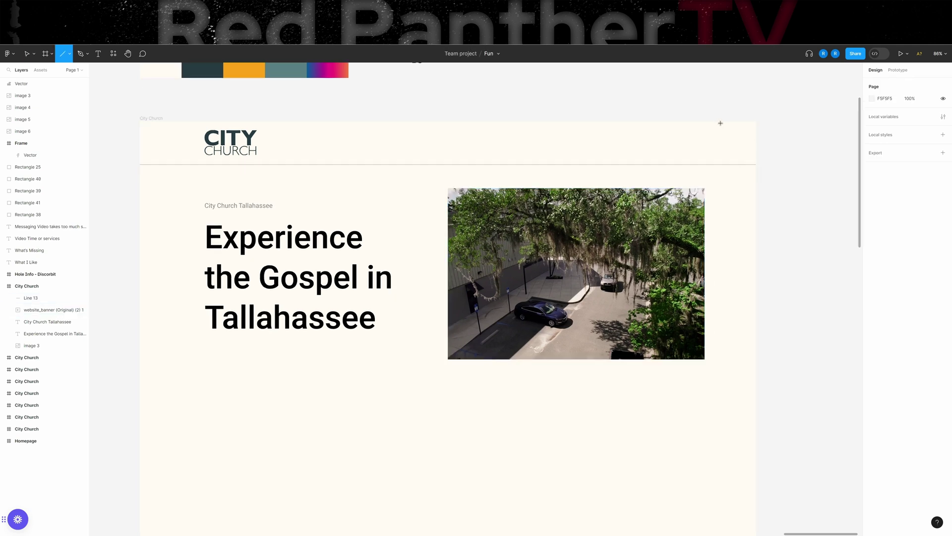
drag(720, 123, 720, 459)
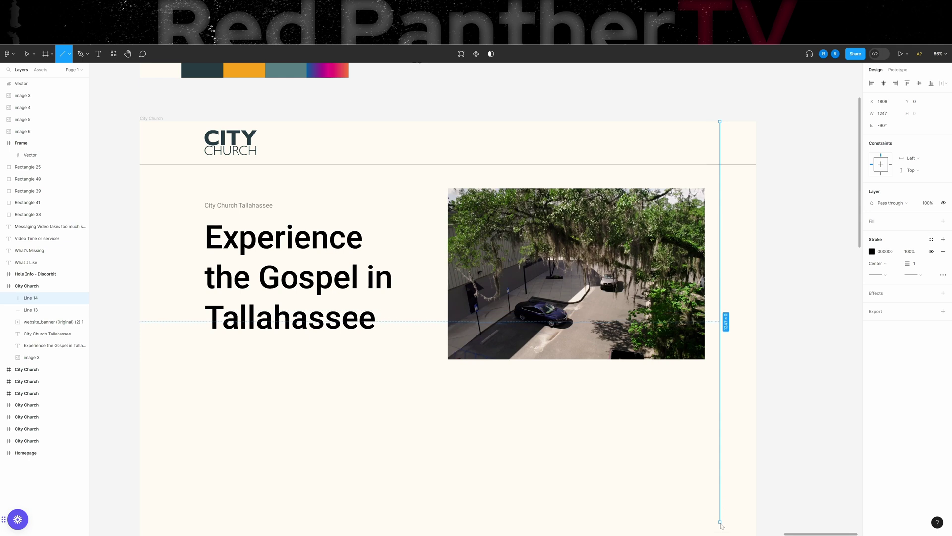
drag(722, 525, 720, 533)
scroll(738, 185, up, 5)
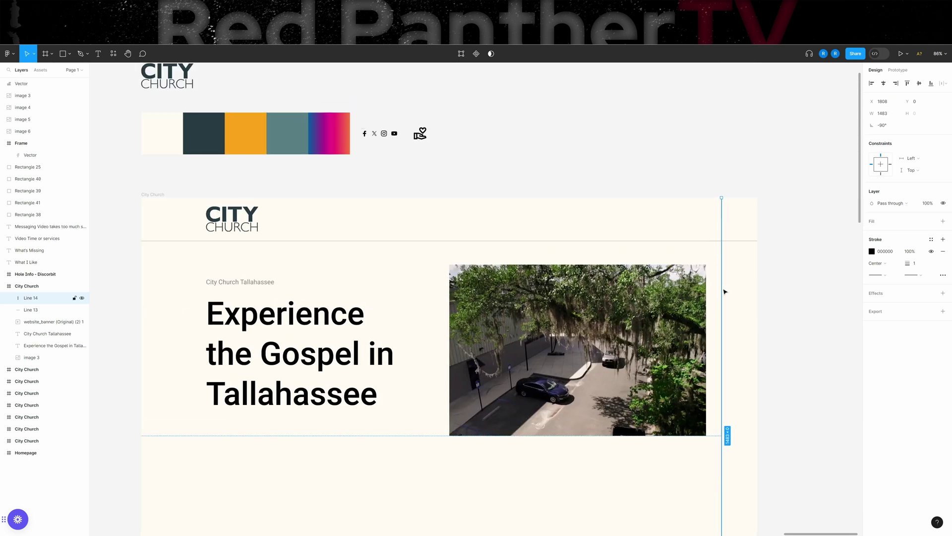
key(ctrl+d)
drag(724, 291, 296, 307)
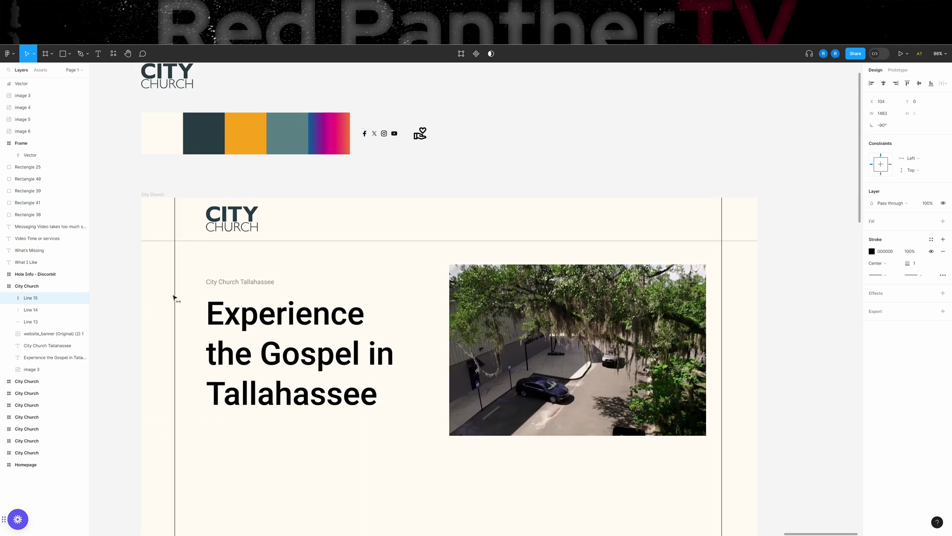
drag(177, 296, 181, 297)
key(alt)
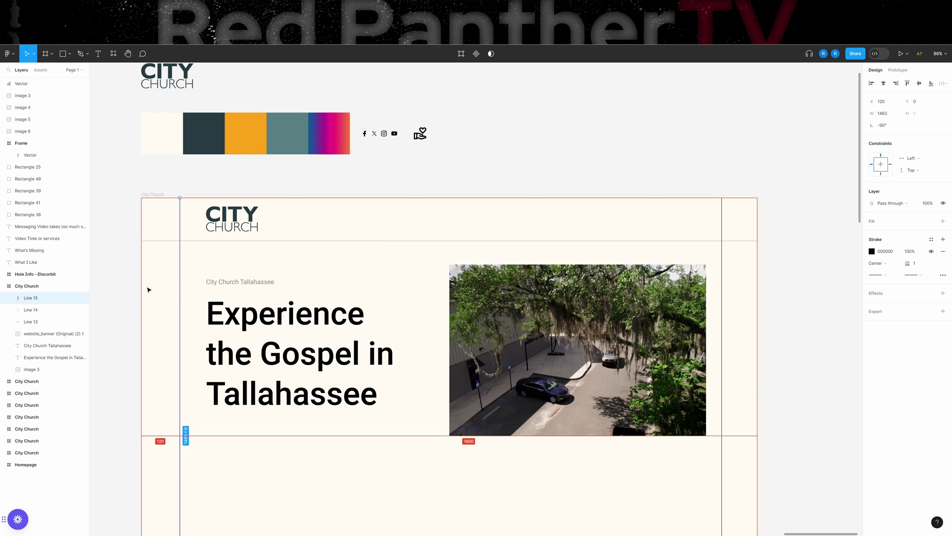
click(722, 282)
key(alt)
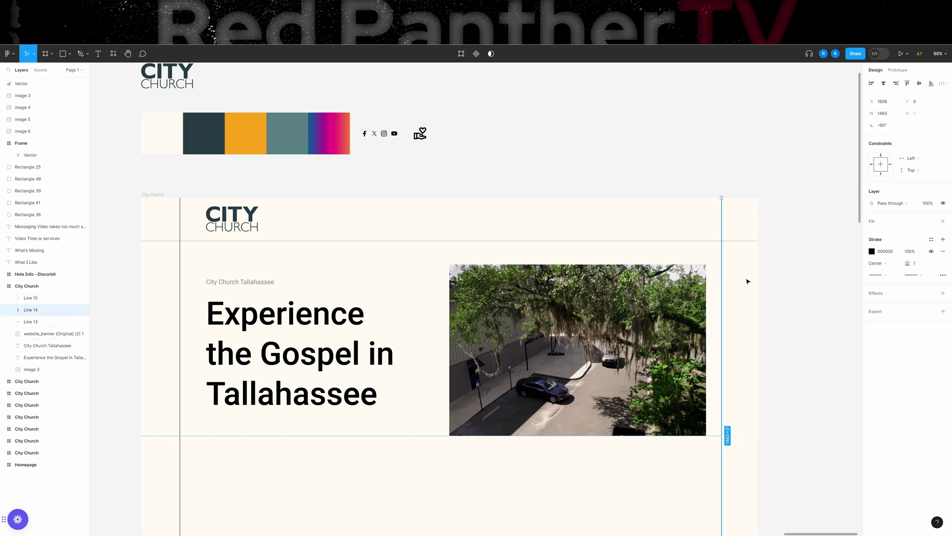
key(Left)
key(Left)
key(Left)
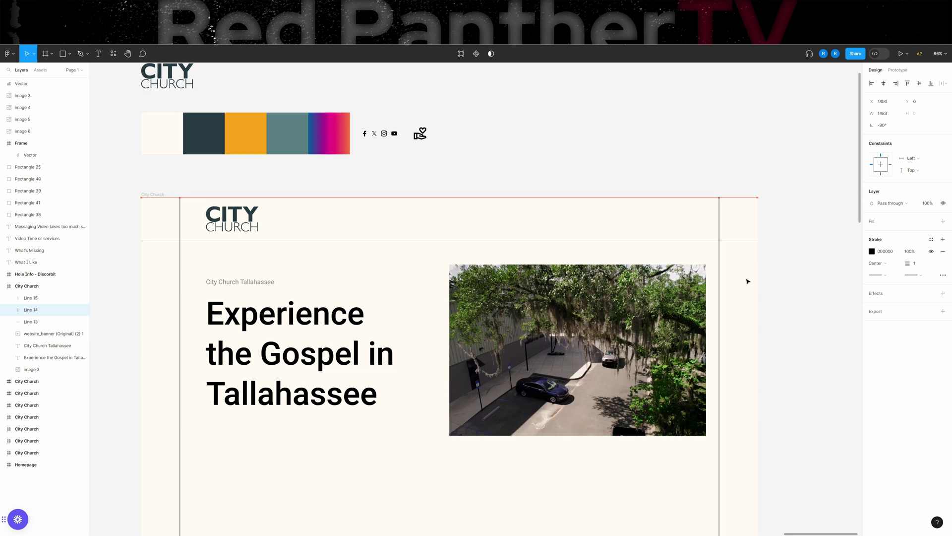
- Move the horizontal line to 120 px from the top and nudge the logo up slightly
click(738, 242)
key(alt)
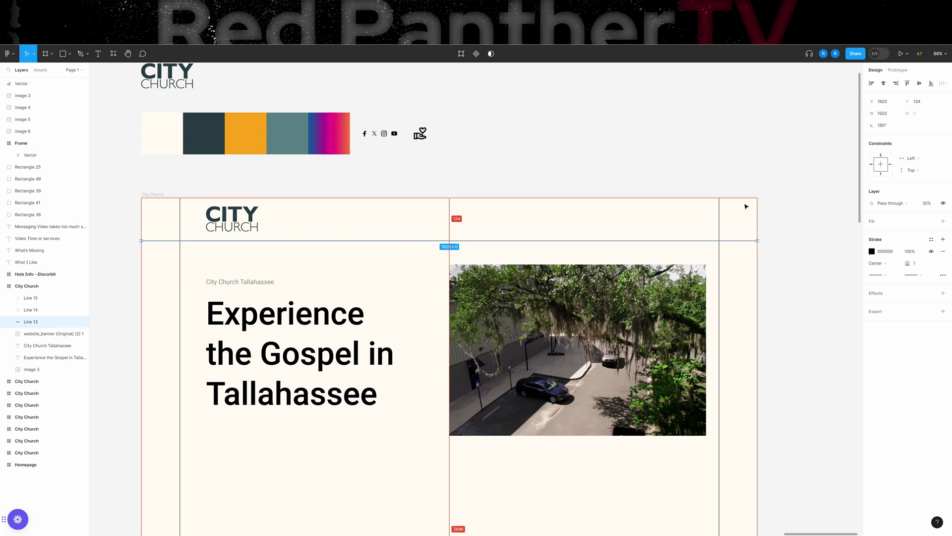
key(Up)
key(Up)
key(Up)
key(Up)
key(Up)
key(Up)
key(Up)
key(Up)
key(Up)
key(Up)
key(Up)
key(Up)
key(Up)
key(Up)
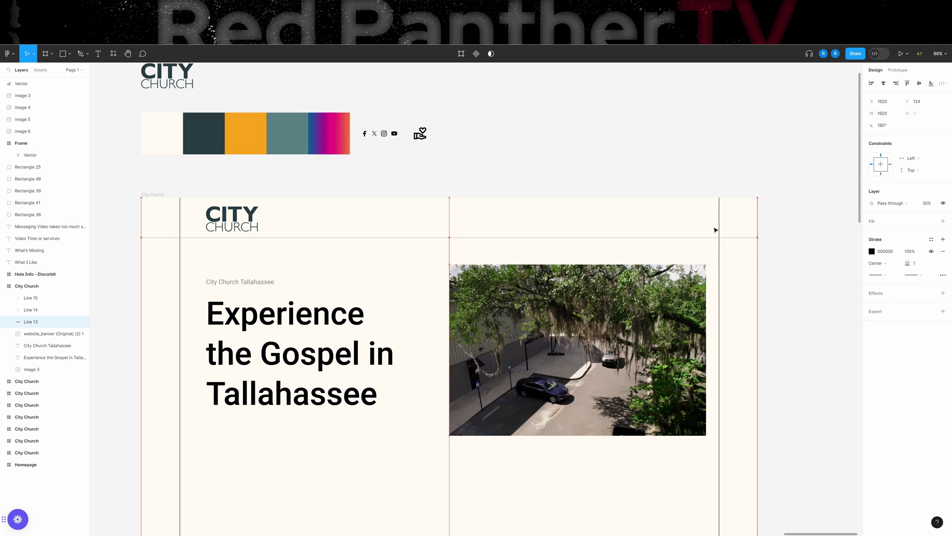
key(alt)
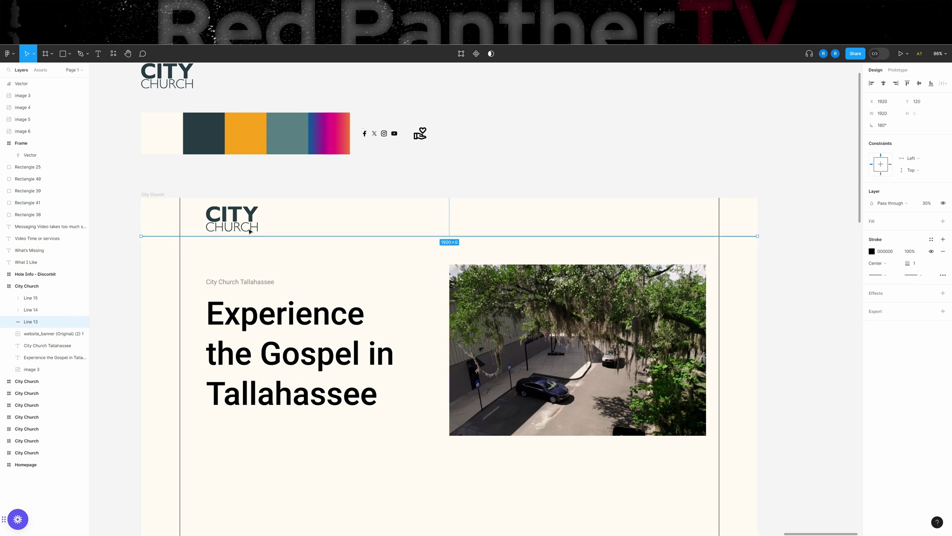
drag(250, 231, 237, 224)
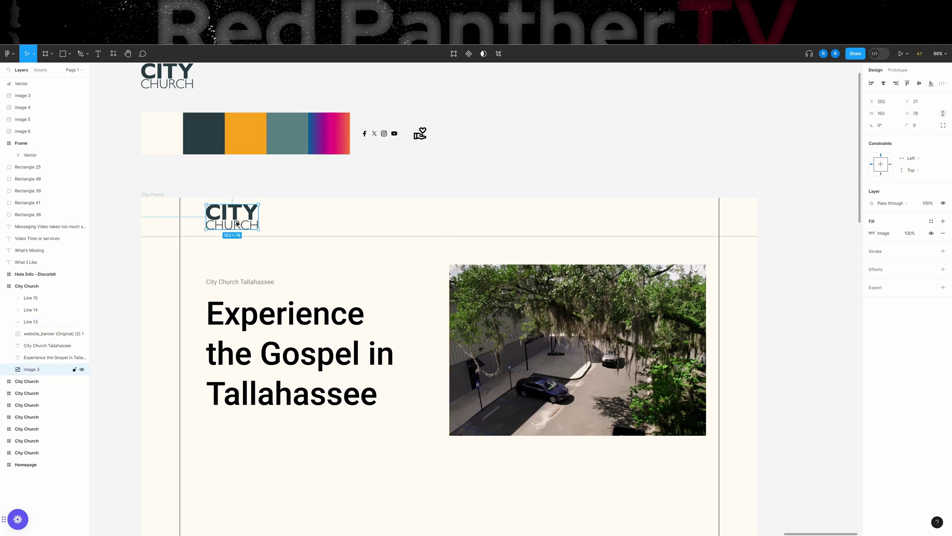
- Set both vertical margin lines to 30% opacity
click(181, 247)
shift+click(719, 255)
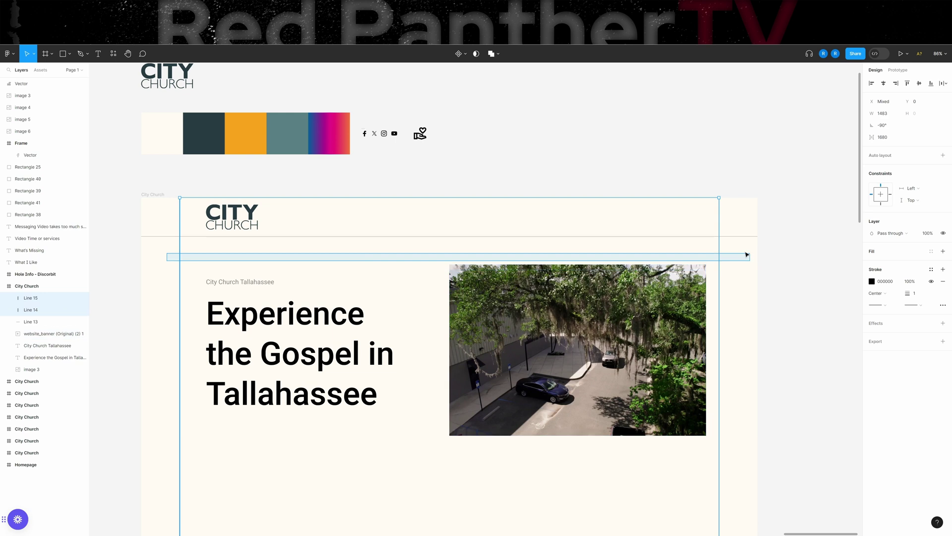
click(920, 235)
text(30)
key(Return)
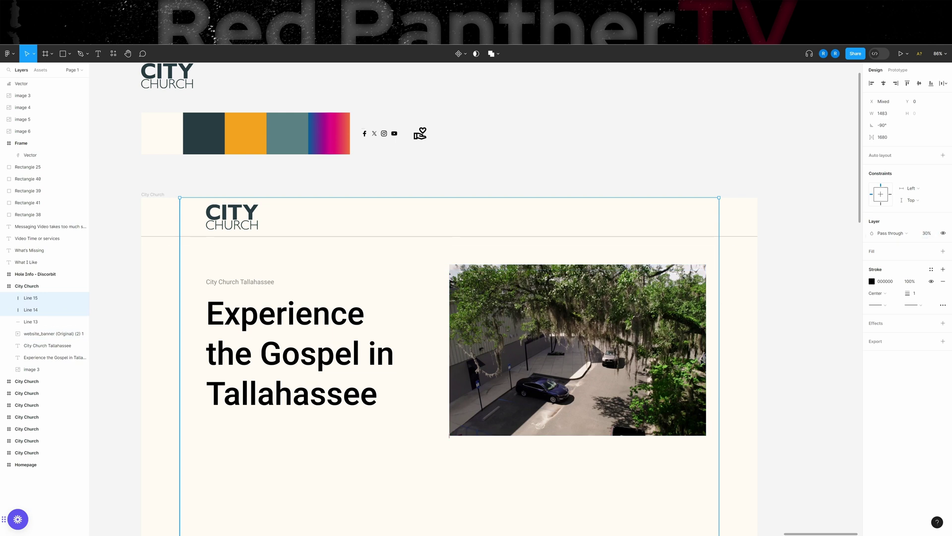
click(777, 324)
- Snap the banner video to the header line and right margin, enlarging it down and left
scroll(755, 387, down, 3)
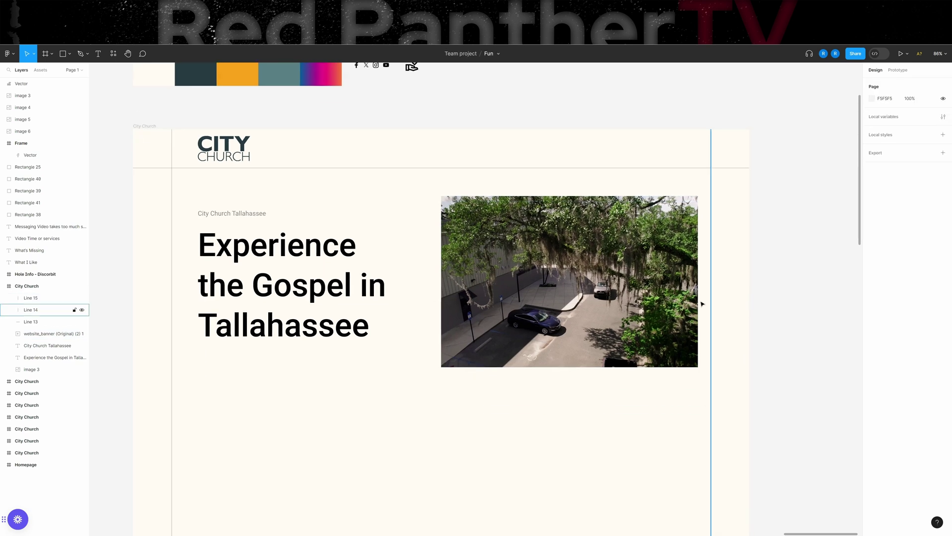
scroll(766, 261, up, 1)
drag(690, 329, 666, 251)
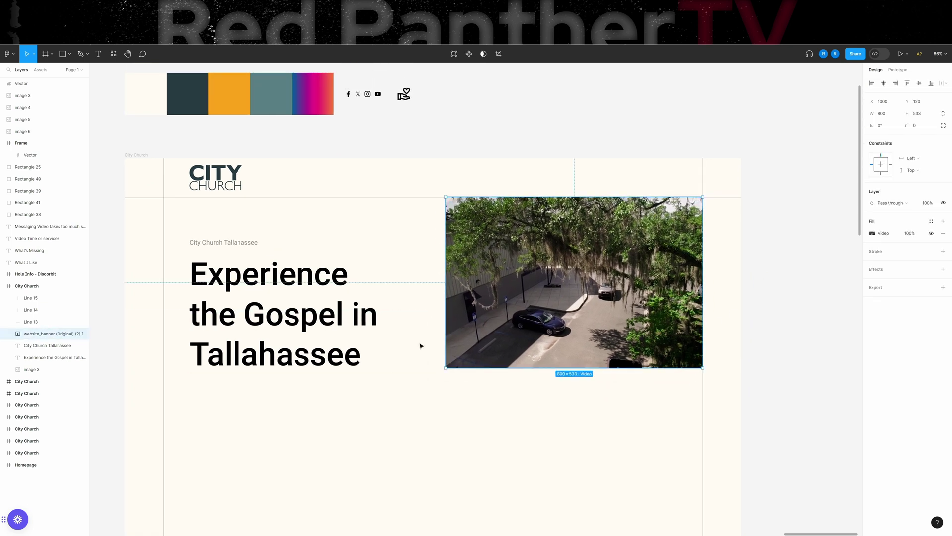
drag(446, 368, 452, 410)
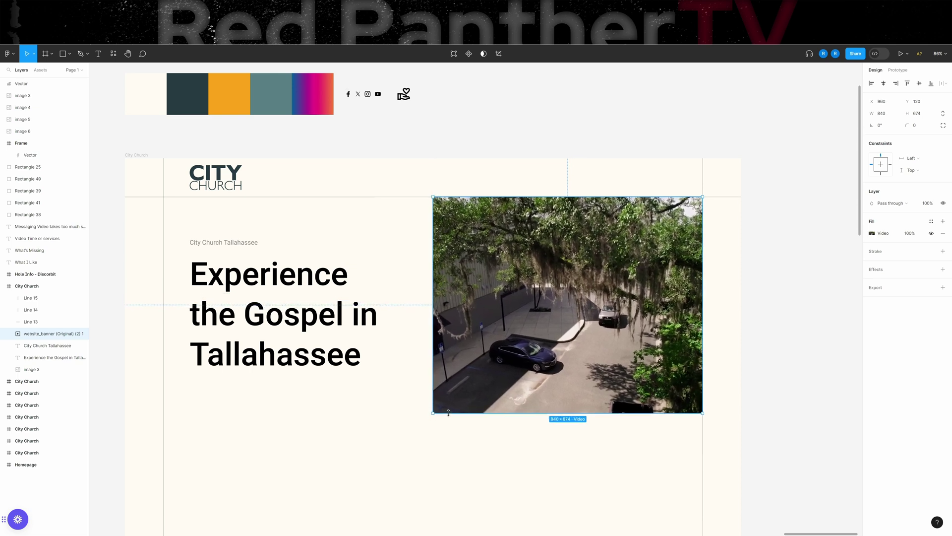
scroll(457, 401, down, 3)
click(389, 302)
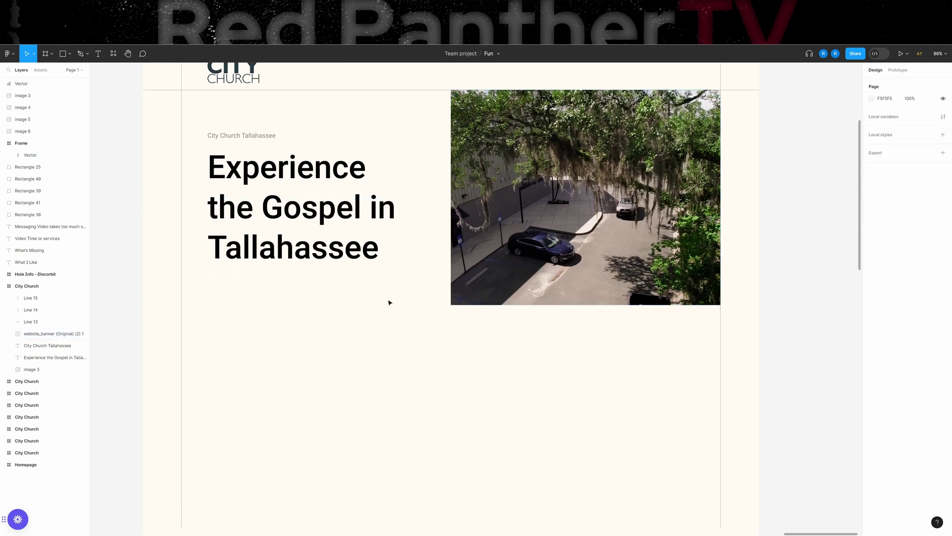
- Duplicate the horizontal line and move the copy down to the video's bottom edge
click(437, 91)
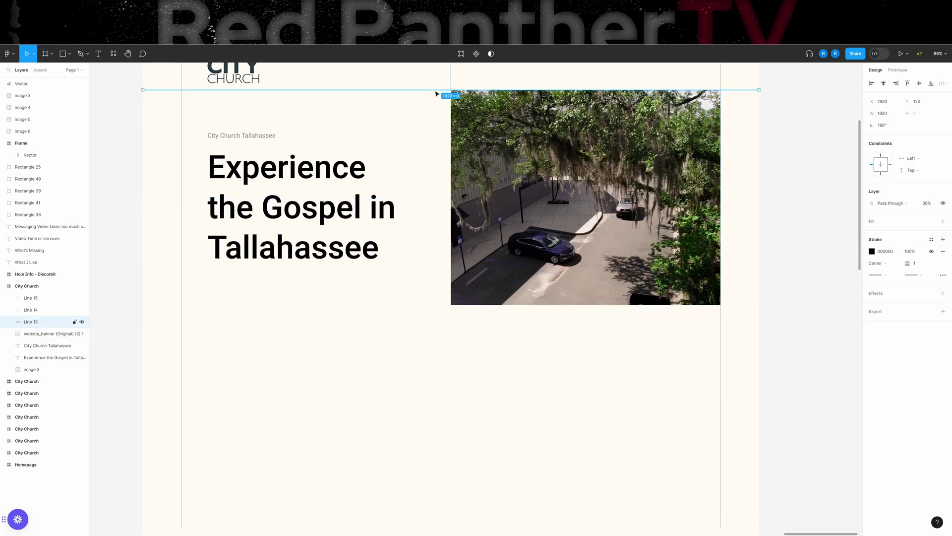
key(ctrl+d)
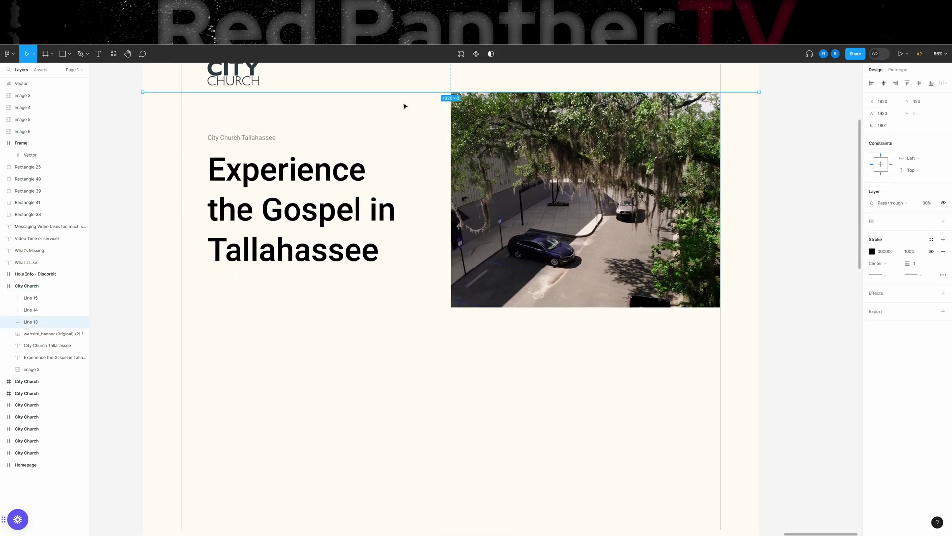
click(406, 93)
drag(406, 94, 403, 309)
- Move the City Church Tallahassee label and the headline up together by about 24 px
click(337, 228)
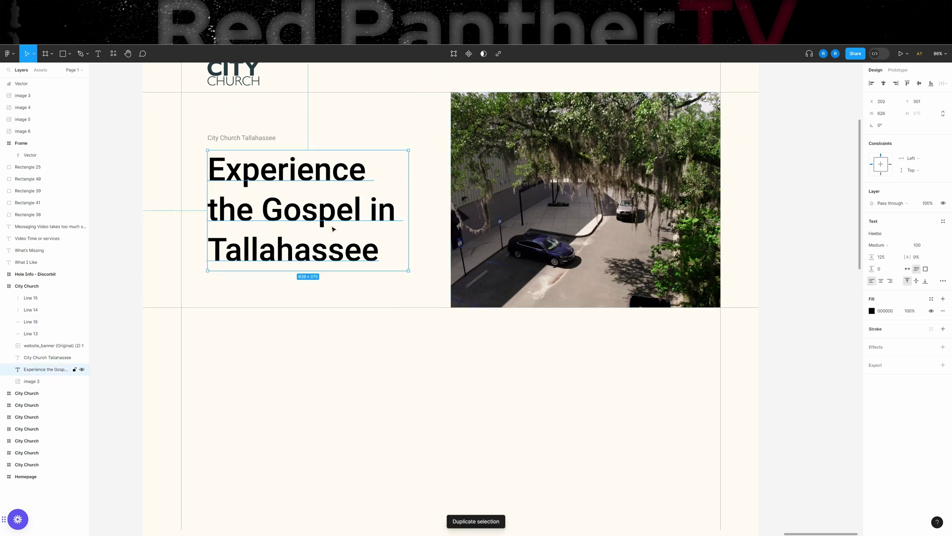
shift+click(253, 138)
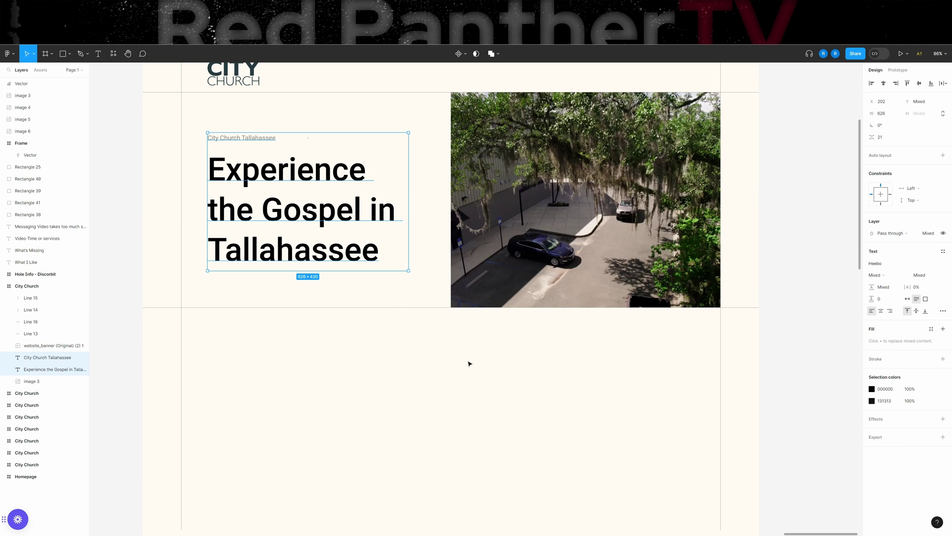
drag(470, 363, 454, 275)
scroll(394, 303, up, 3)
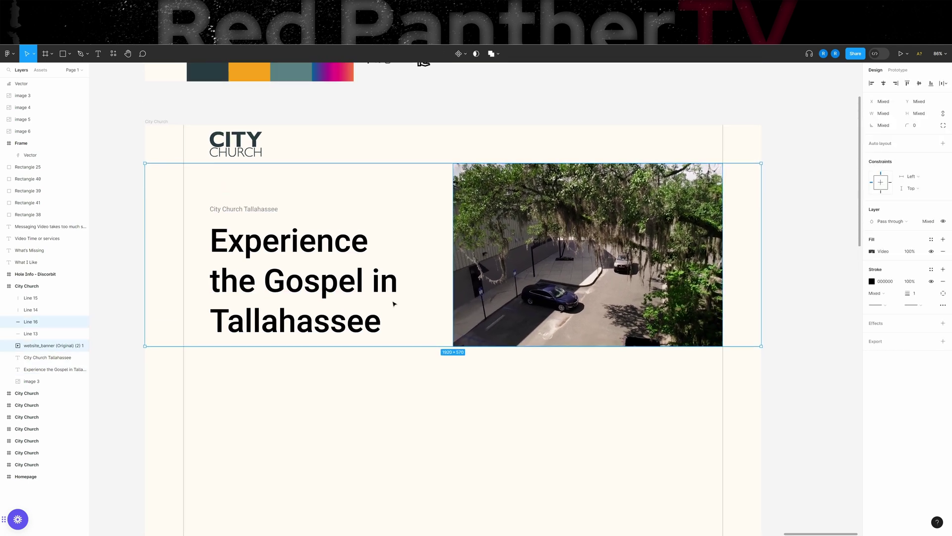
click(298, 234)
shift+click(243, 209)
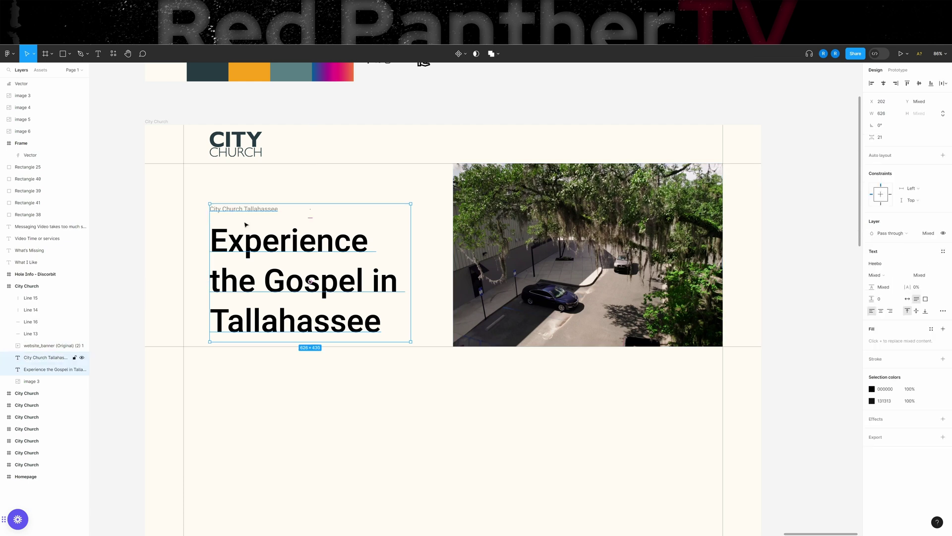
drag(262, 257, 262, 241)
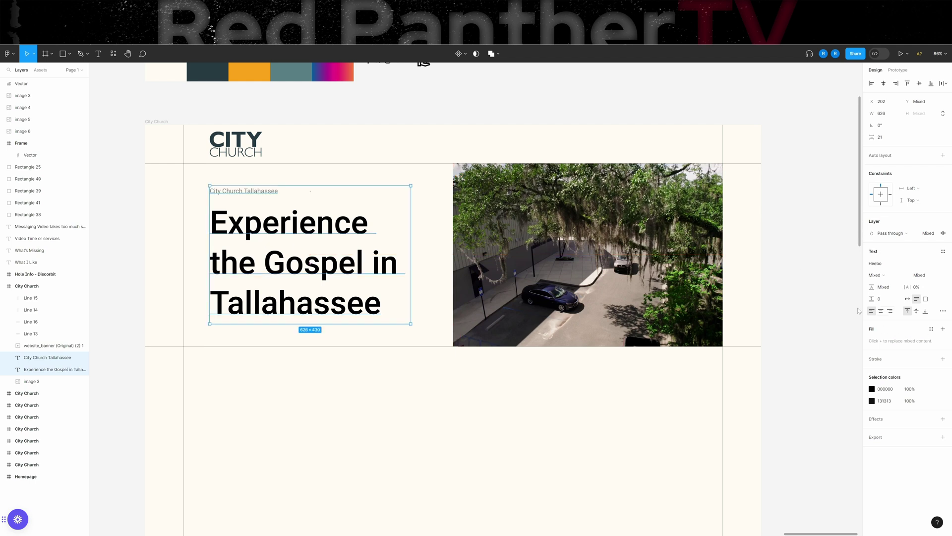
- Copy the label into the header's right side as an auto-width 'Sundays' nav link
click(794, 231)
click(250, 190)
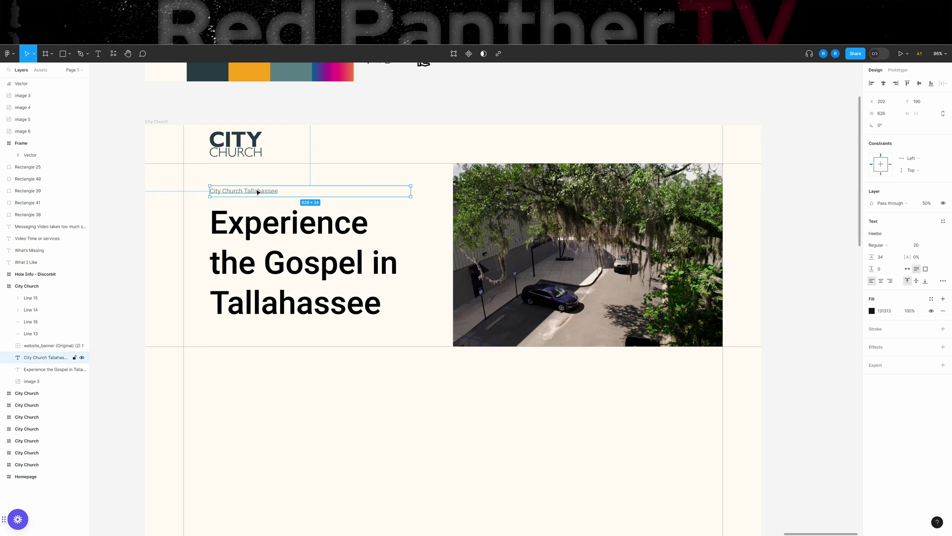
key(ctrl+d)
drag(250, 190, 576, 144)
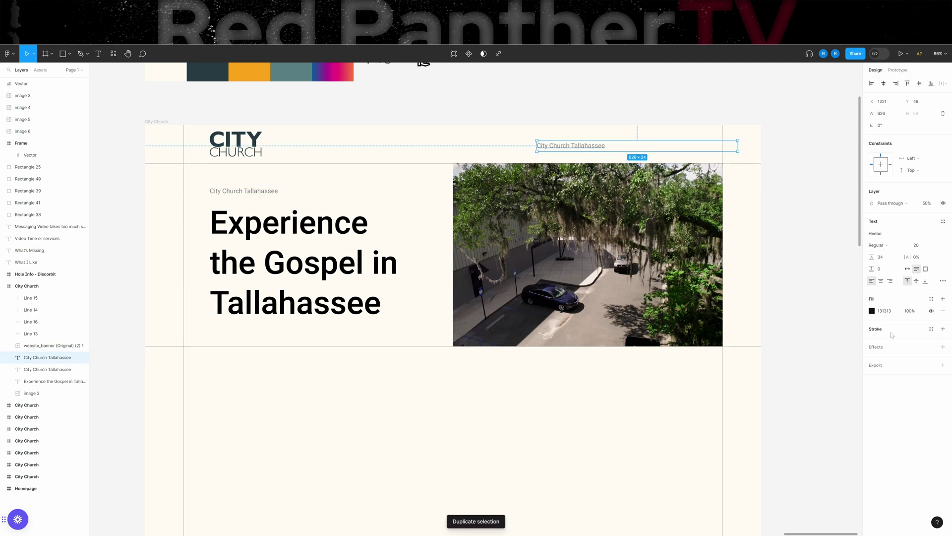
click(908, 269)
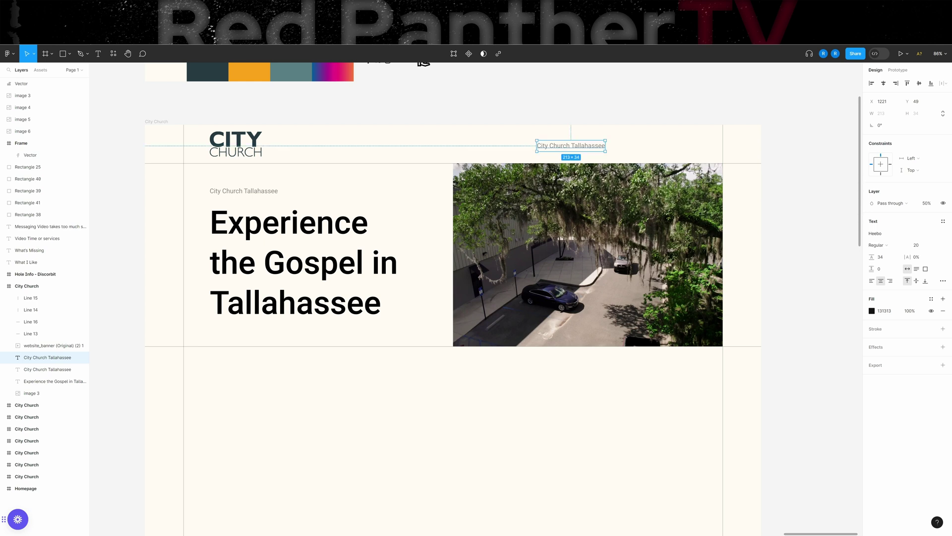
double_click(594, 147)
key(ctrl+a)
text(Sundays)
key(Escape)
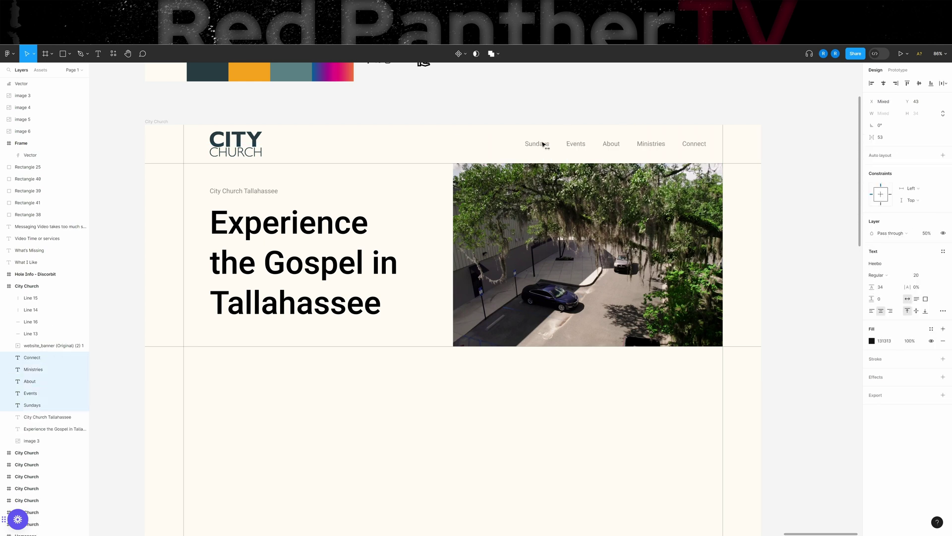
scroll(797, 364, down, 1)
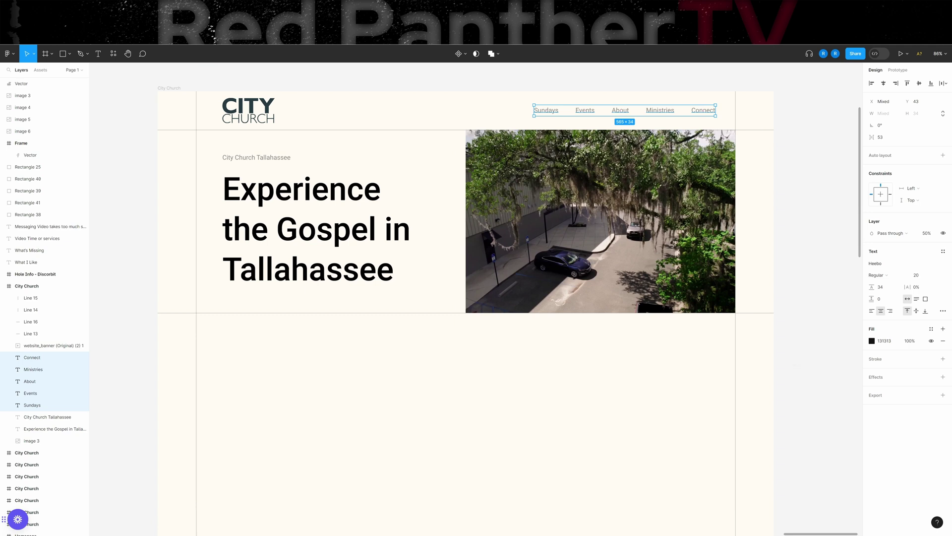
- Duplicate the horizontal guide and move the copy down below the hero row
click(428, 313)
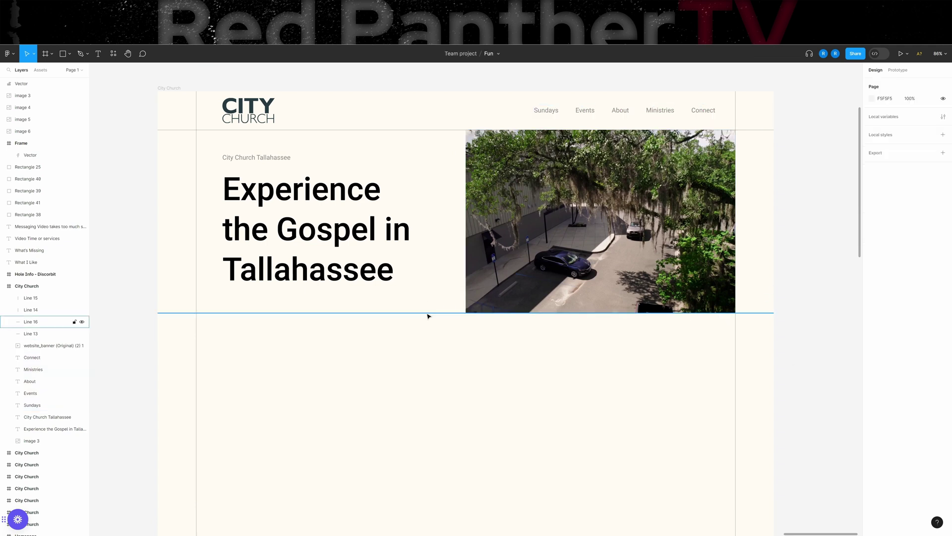
key(ctrl+d)
drag(427, 315, 425, 384)
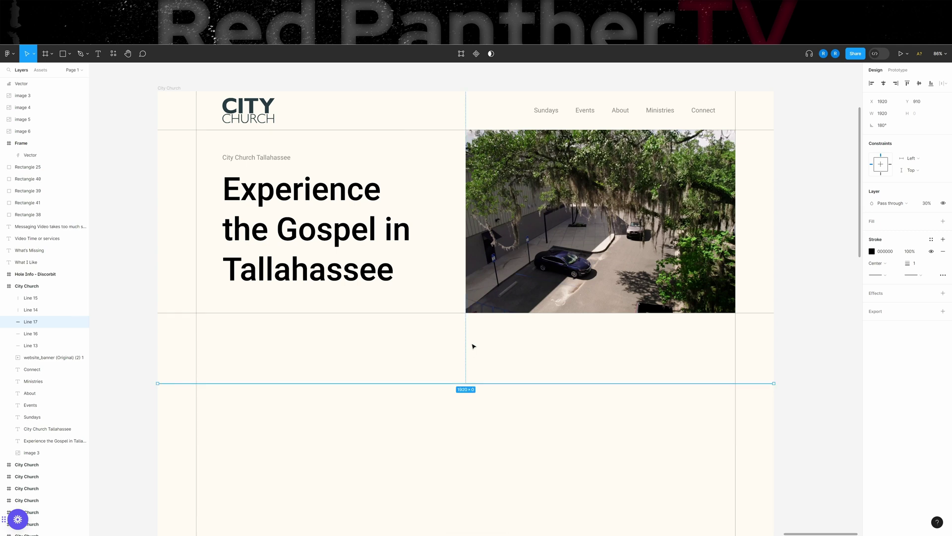
click(491, 343)
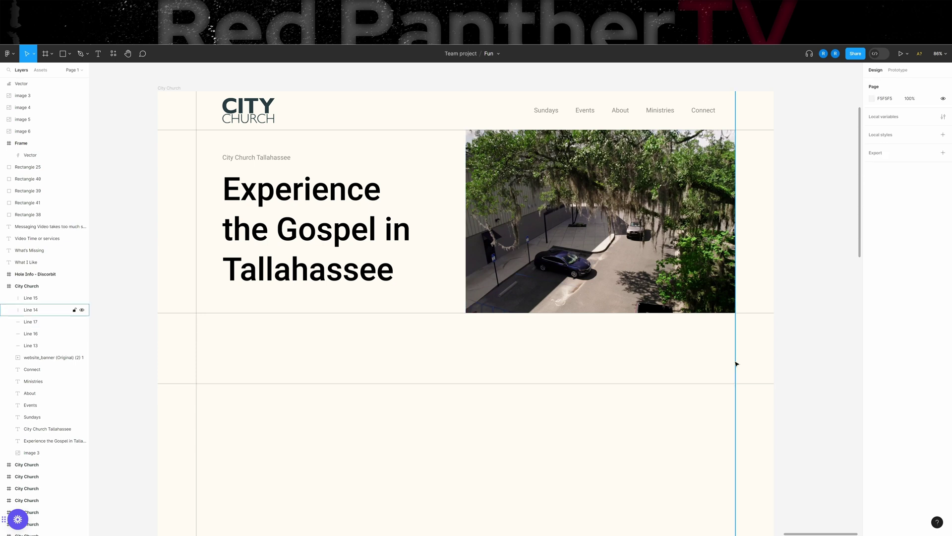
- Add a vertical line copy at the photo's left edge, starting from the header divider
click(737, 364)
key(ctrl+d)
drag(738, 362, 465, 346)
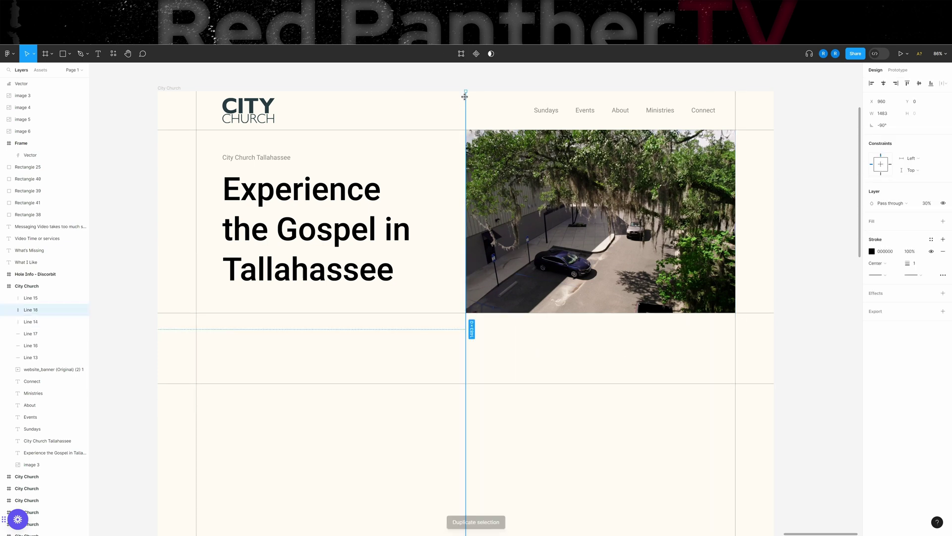
drag(464, 92, 464, 129)
key(Escape)
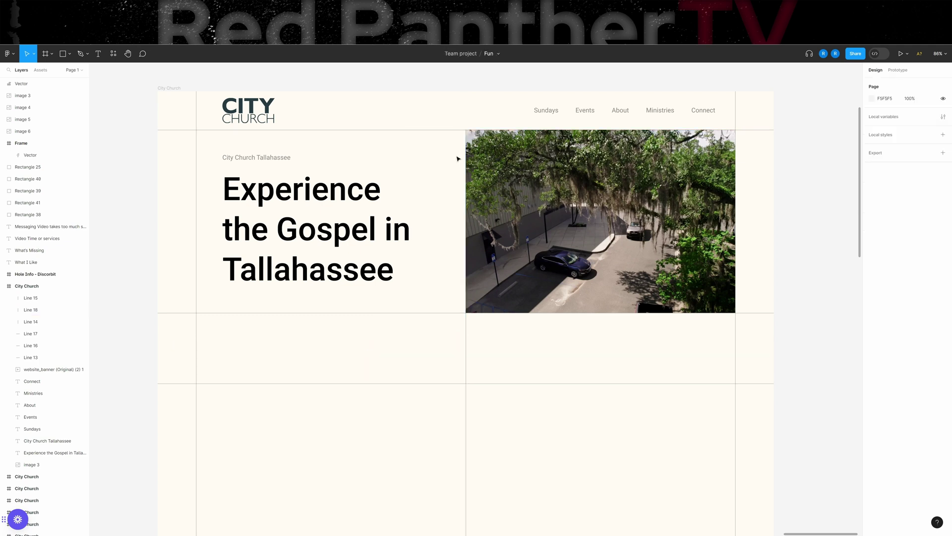
scroll(515, 389, down, 1)
scroll(517, 388, down, 3)
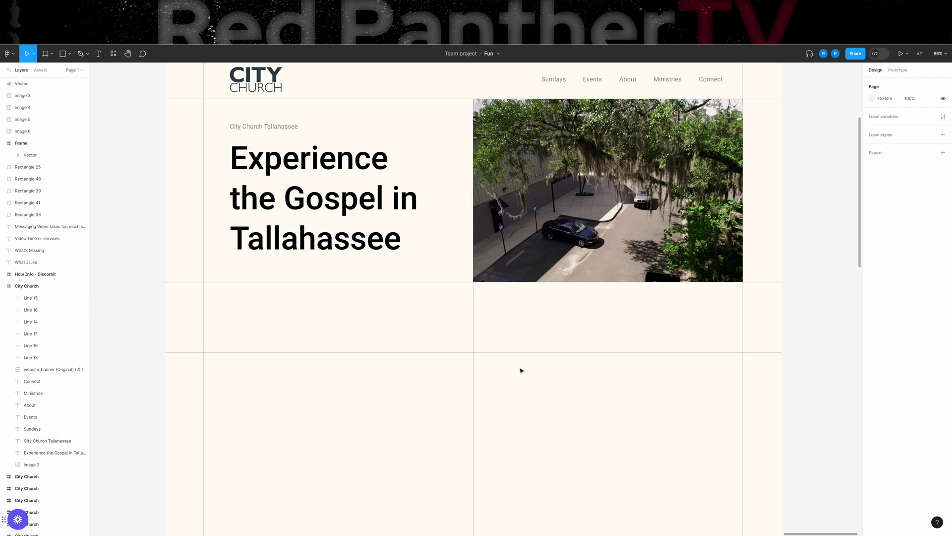
- Copy the label into the cell below the hero and replace its text with the welcome paragraph
click(263, 126)
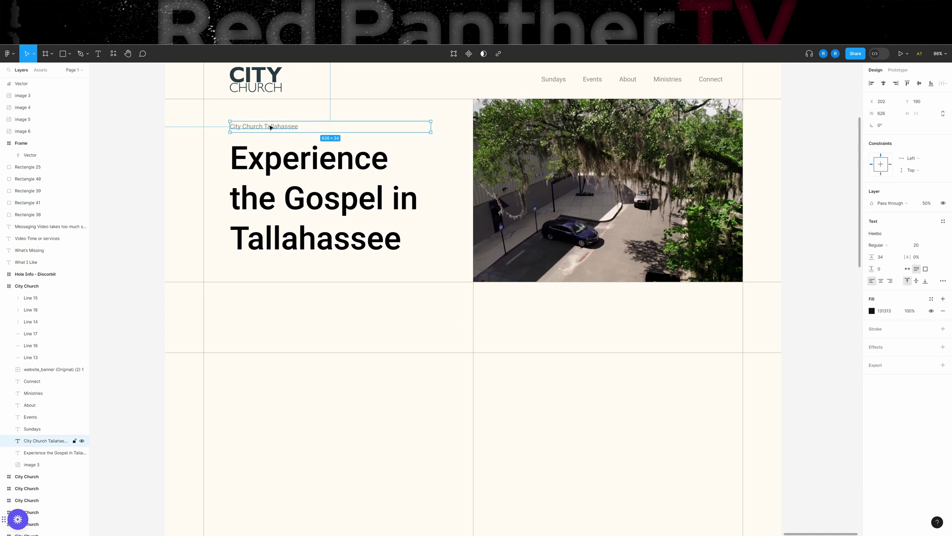
key(ctrl+d)
drag(264, 126, 263, 303)
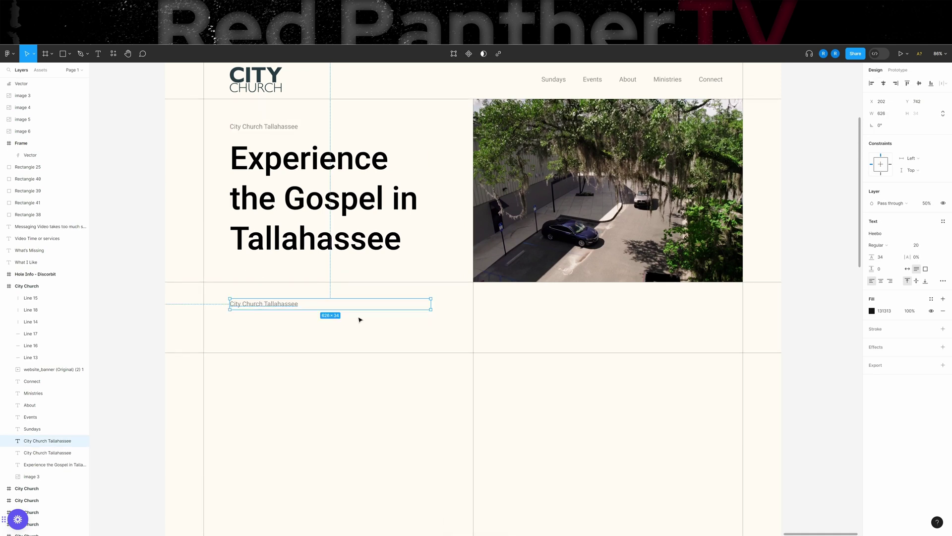
click(318, 331)
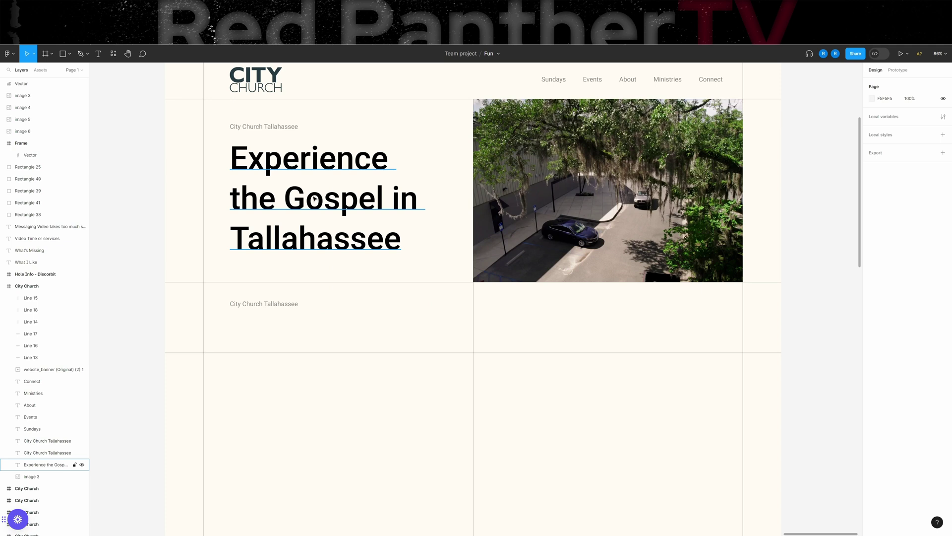
click(272, 304)
key(Return)
text(Discover a warm and welcoming community that seeks to grow in faith, serve our neighbors, and spread Jesus’ message of hope and redemption.)
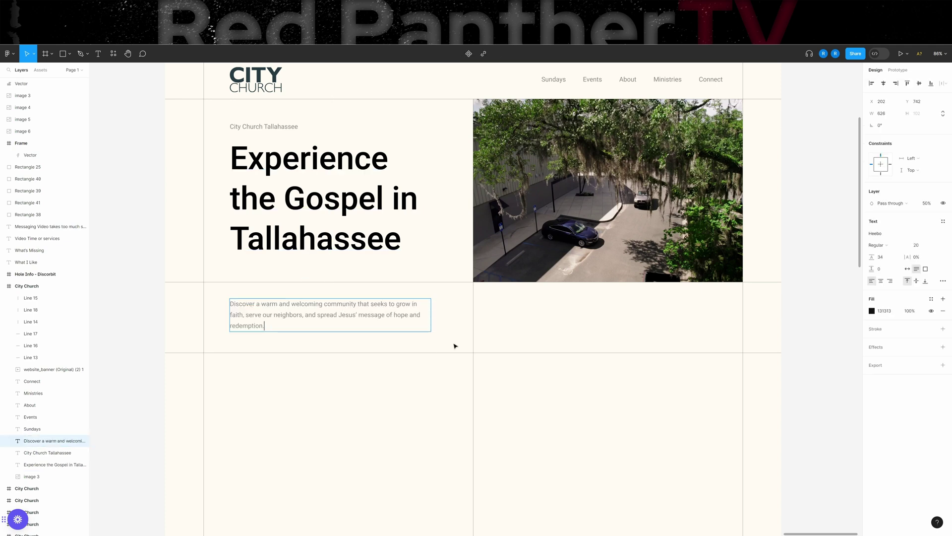
key(Escape)
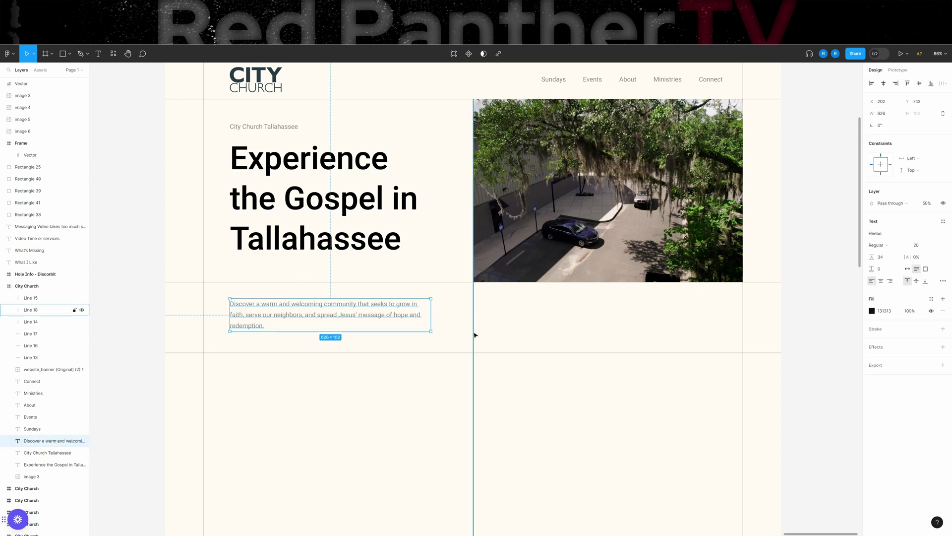
- Narrow the welcome paragraph so it wraps onto three lines
click(440, 323)
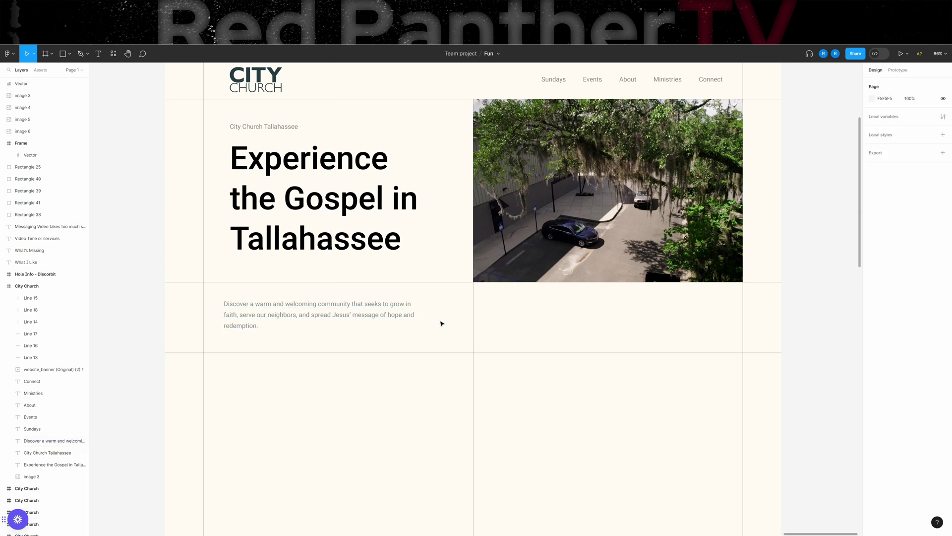
click(430, 320)
drag(429, 319, 318, 315)
click(412, 326)
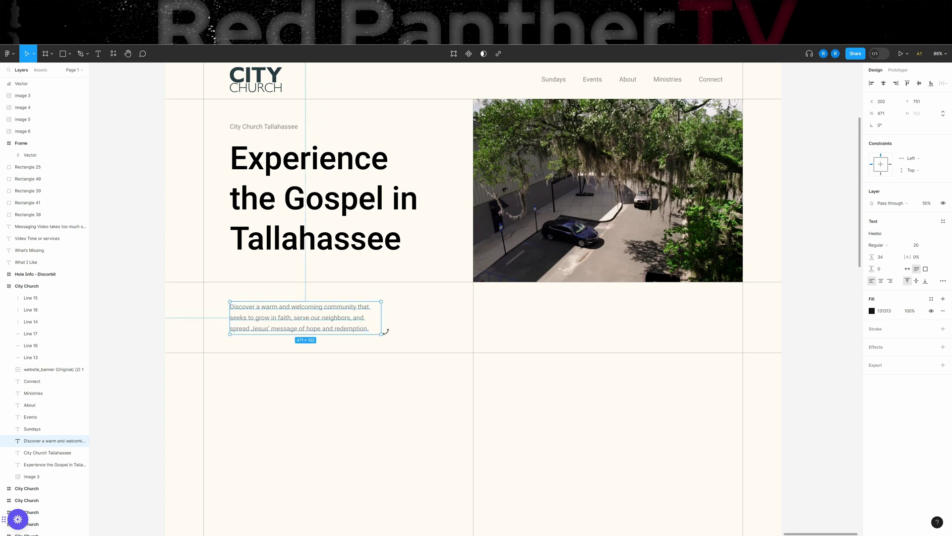
click(425, 339)
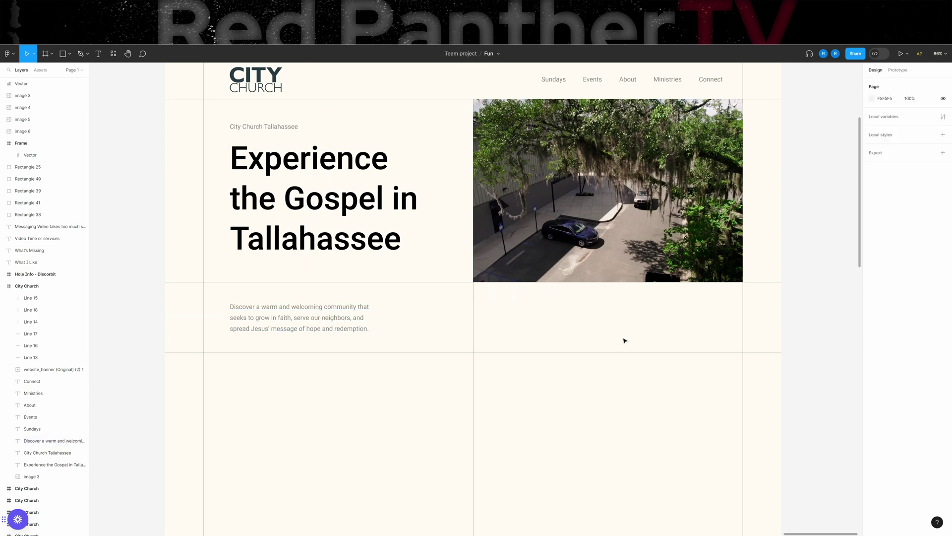
- Duplicate the headline into the cell below the photo, retitled 'The Book of Acts: Just Getting Started'
drag(620, 327, 605, 355)
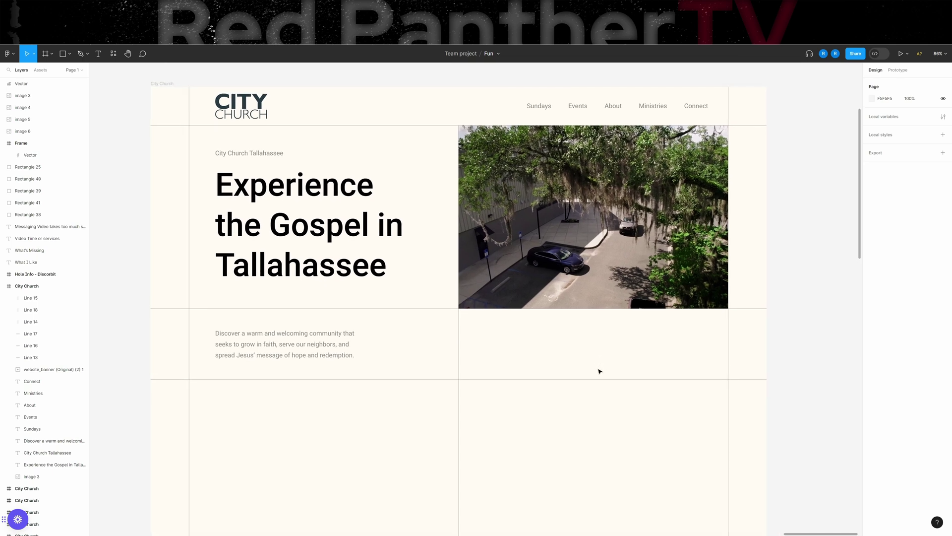
click(308, 235)
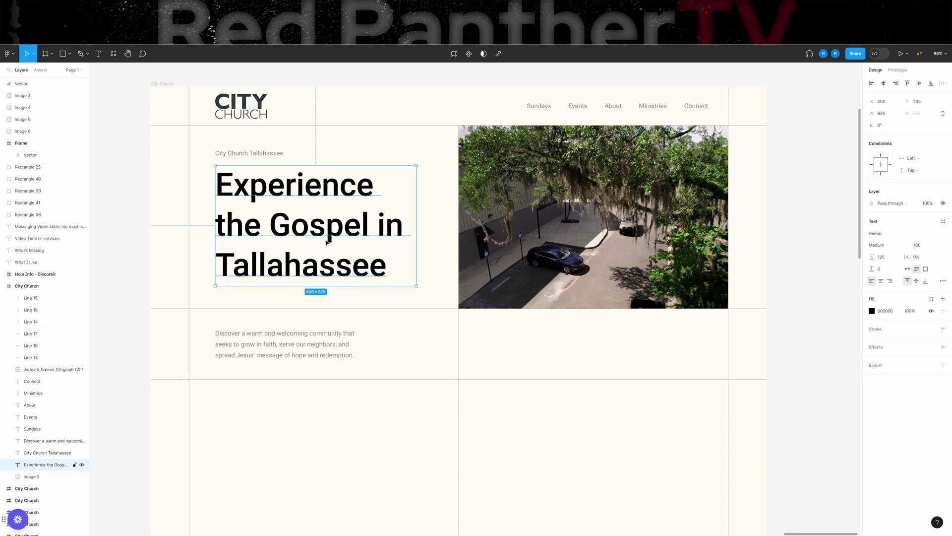
key(ctrl+d)
drag(308, 235, 592, 383)
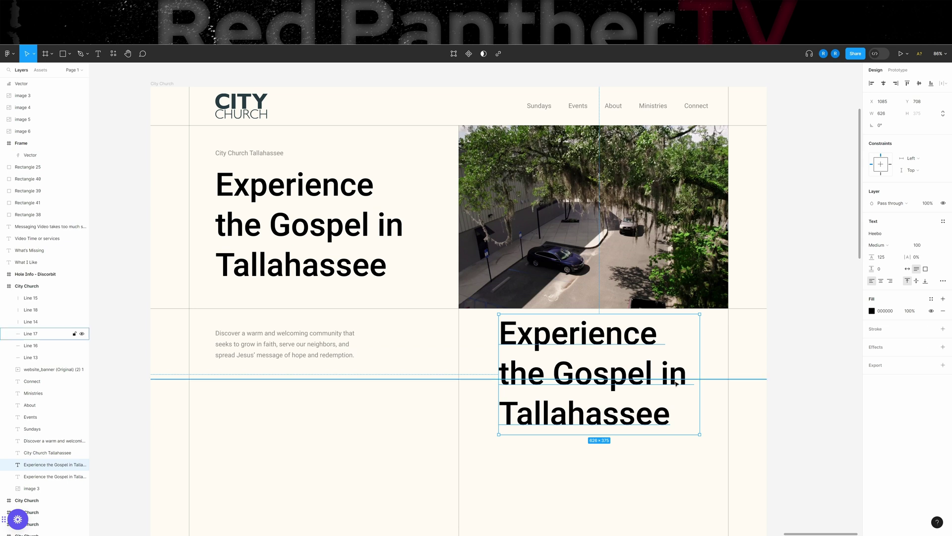
key(Return)
text(The Book of Acts: Just Getting Started)
key(Escape)
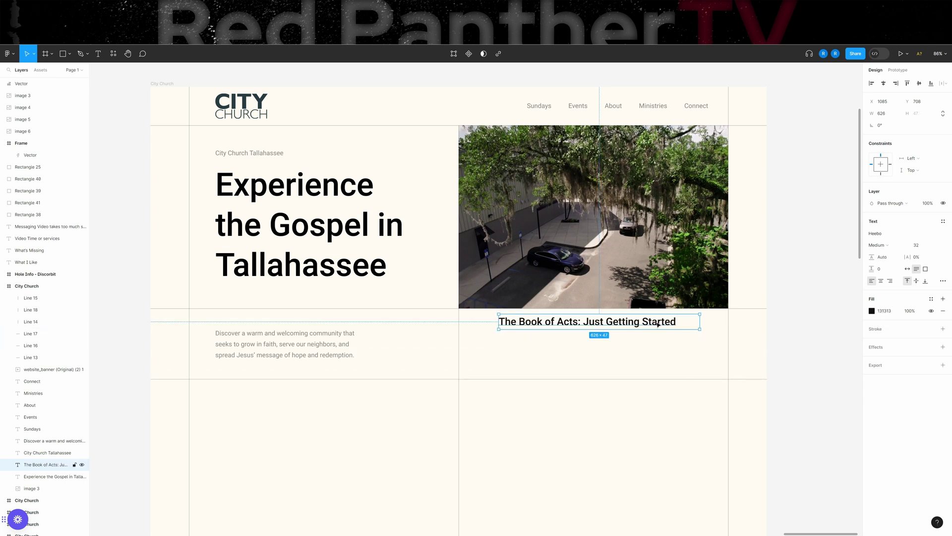
drag(647, 326, 655, 343)
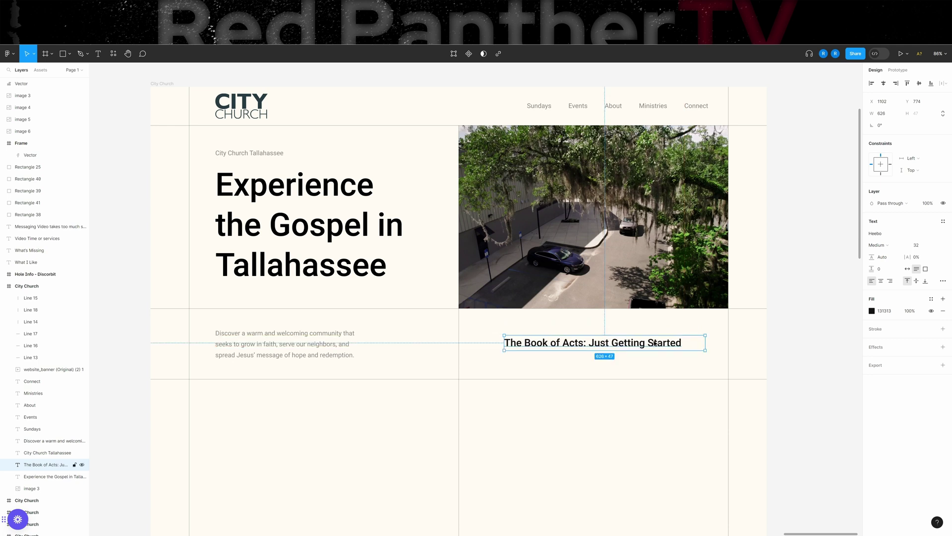
- Copy the City Church Tallahassee label above the Book of Acts title and center-align it
click(267, 157)
key(ctrl+d)
drag(262, 155, 613, 328)
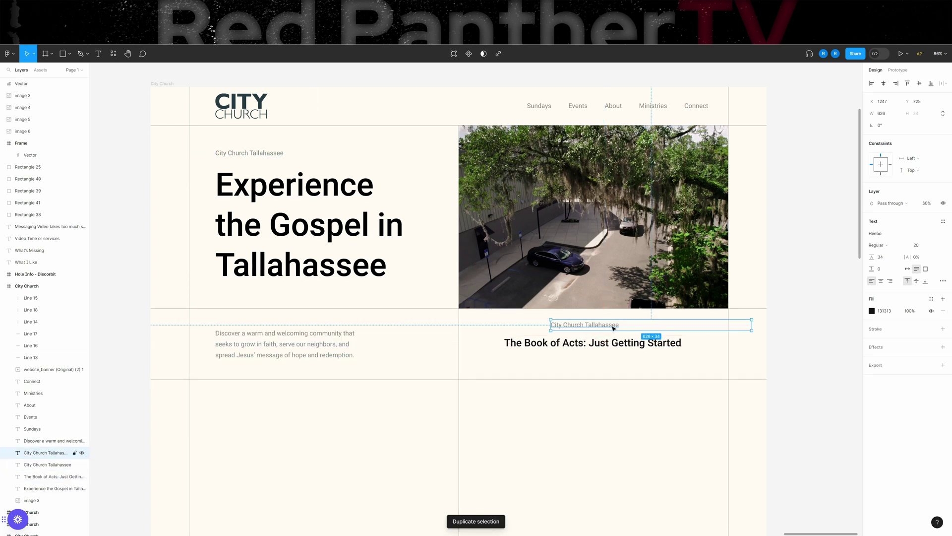
click(881, 280)
- Fit the copied label as 'Current Series:' above the title and duplicate it as 'Watch online' below
click(907, 268)
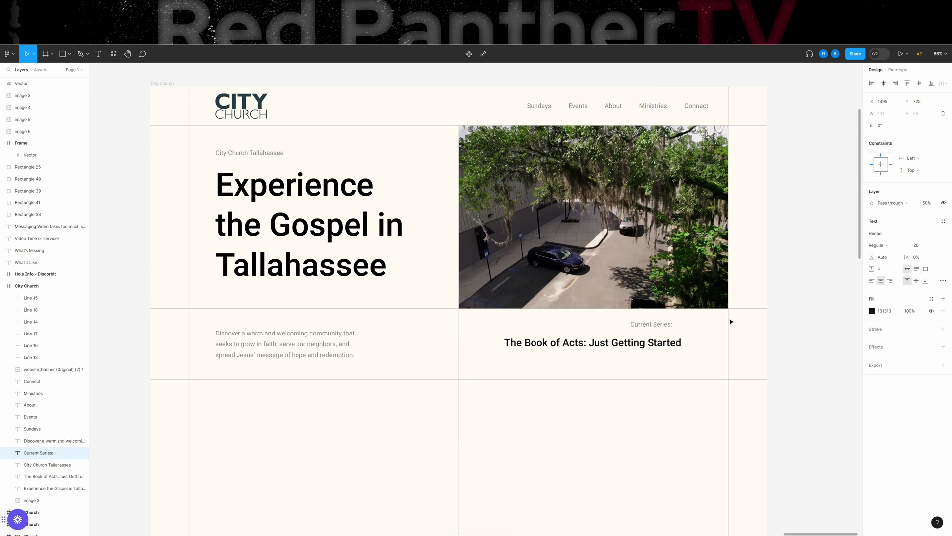
drag(655, 331, 592, 361)
key(ctrl+d)
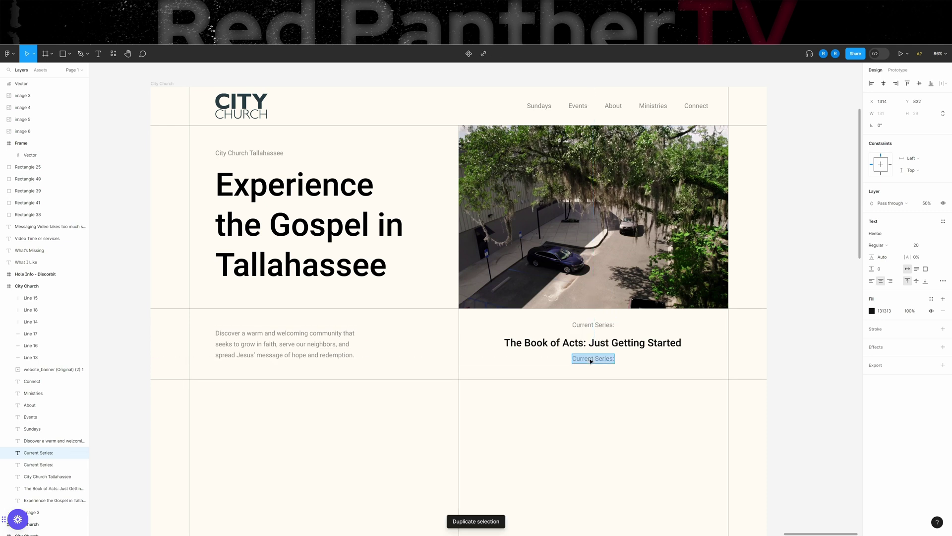
text(Watch)
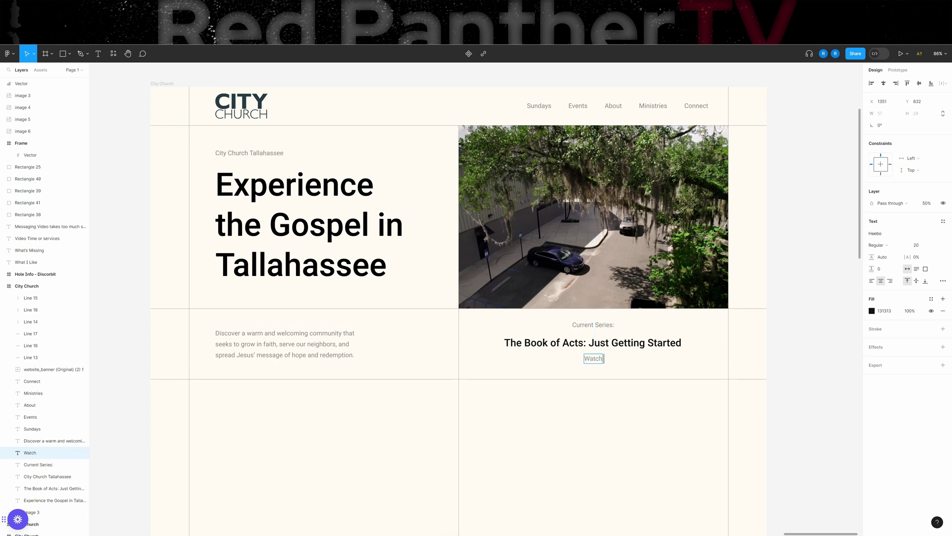
text( online)
key(Escape)
scroll(596, 363, up, 5)
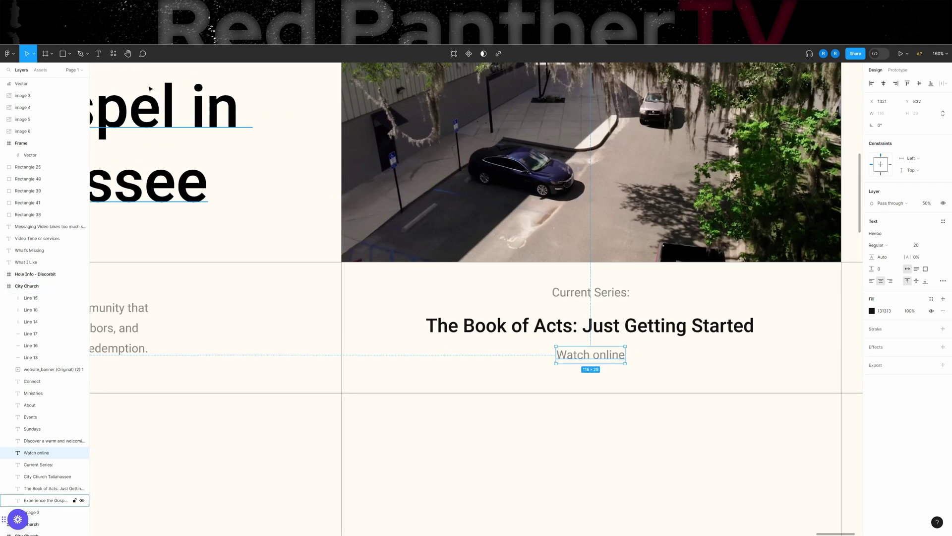
click(70, 54)
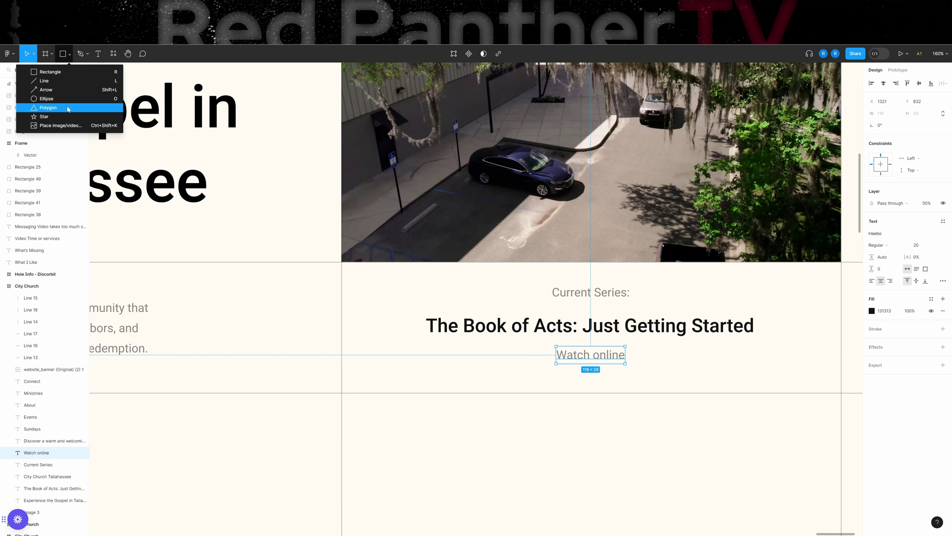
- Draw a small polygon triangle right of 'Watch online' and rotate it to point right
click(42, 109)
drag(641, 351, 659, 369)
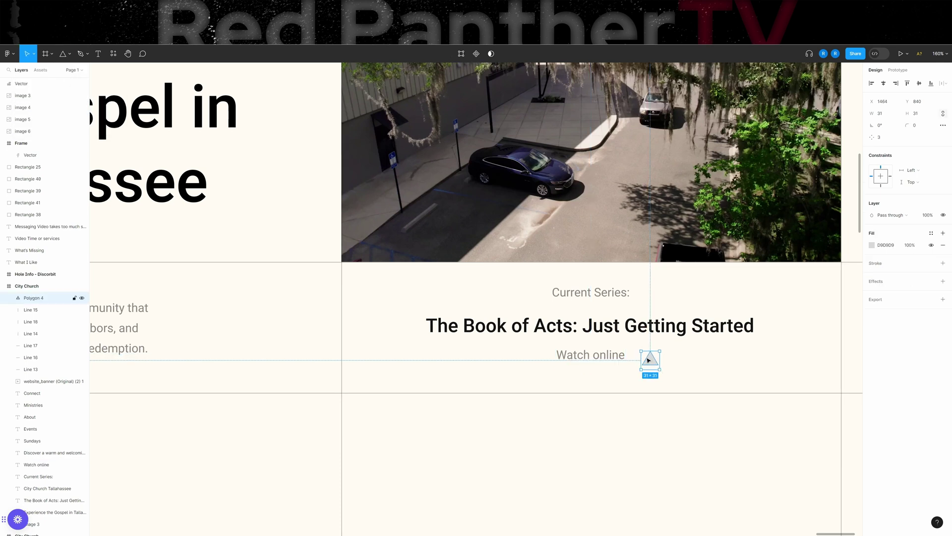
double_click(650, 359)
key(Escape)
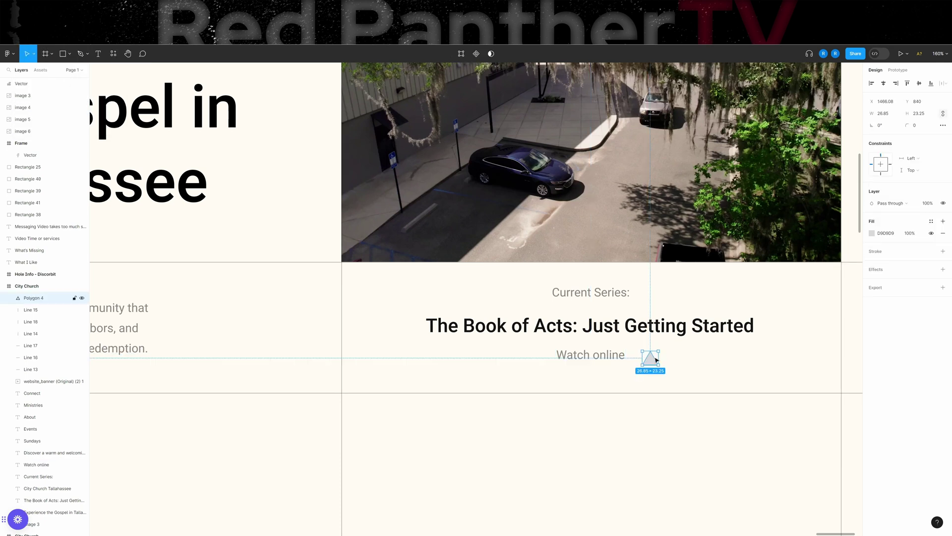
key(Delete)
scroll(654, 361, up, 1)
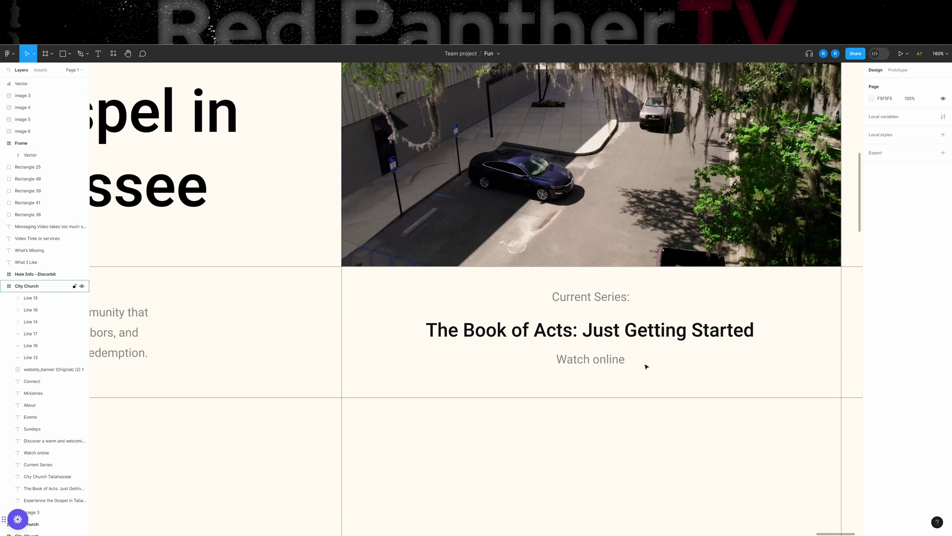
key(ctrl+z)
mouse_move(663, 370)
mouse_down()
mouse_move(641, 376)
mouse_move(650, 363)
mouse_up()
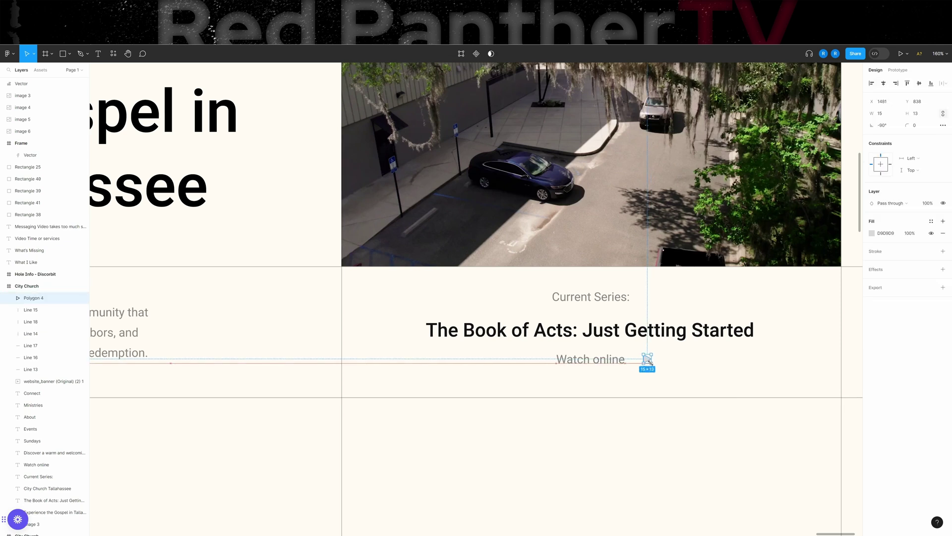
- Give the triangle a 131313 fill at 50% layer opacity
click(872, 233)
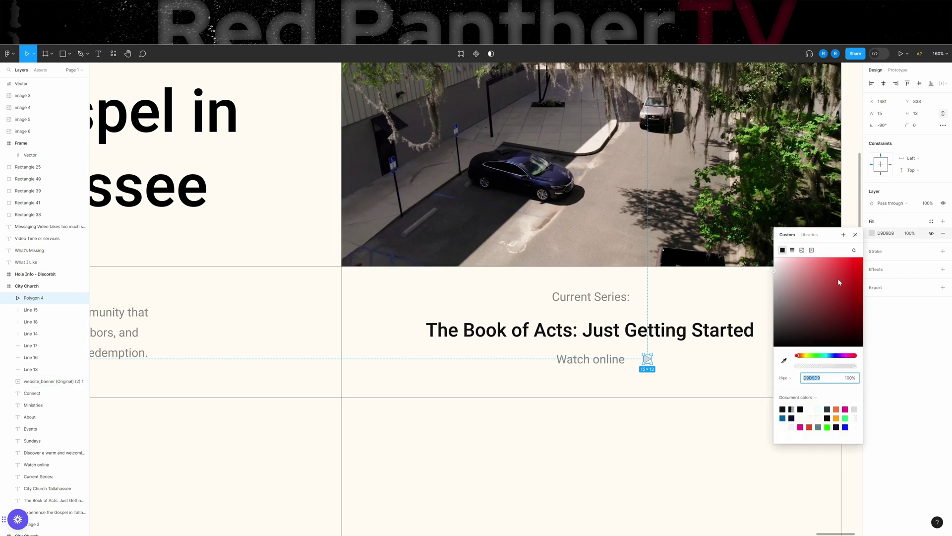
text(000000)
key(Return)
click(926, 204)
text(50)
key(Return)
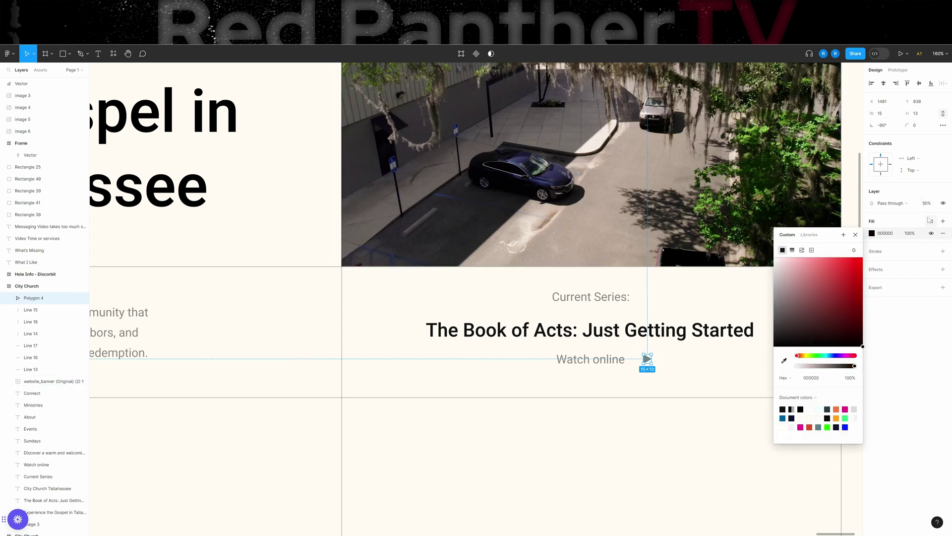
click(886, 235)
text(131)
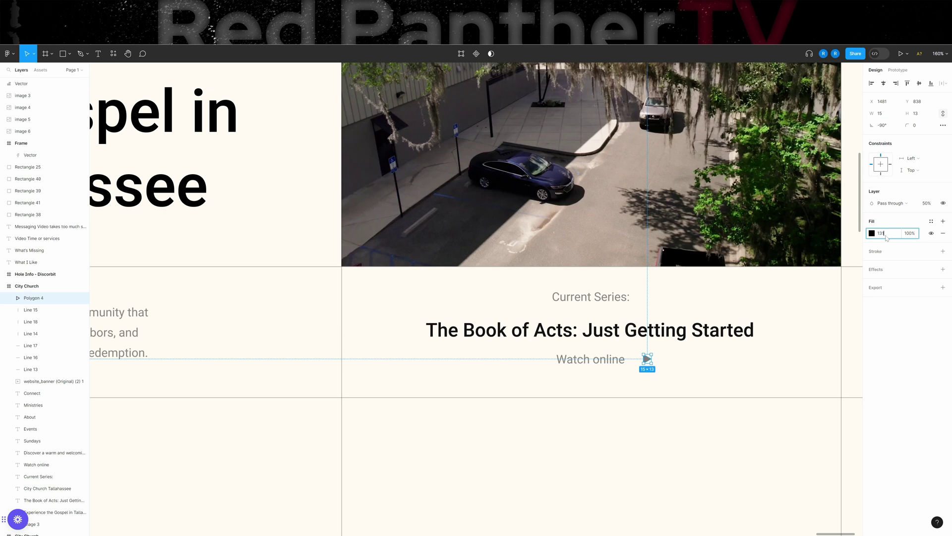
text(313)
key(Return)
- Move the play triangle closer to the 'Watch online' text
scroll(620, 362, up, 5)
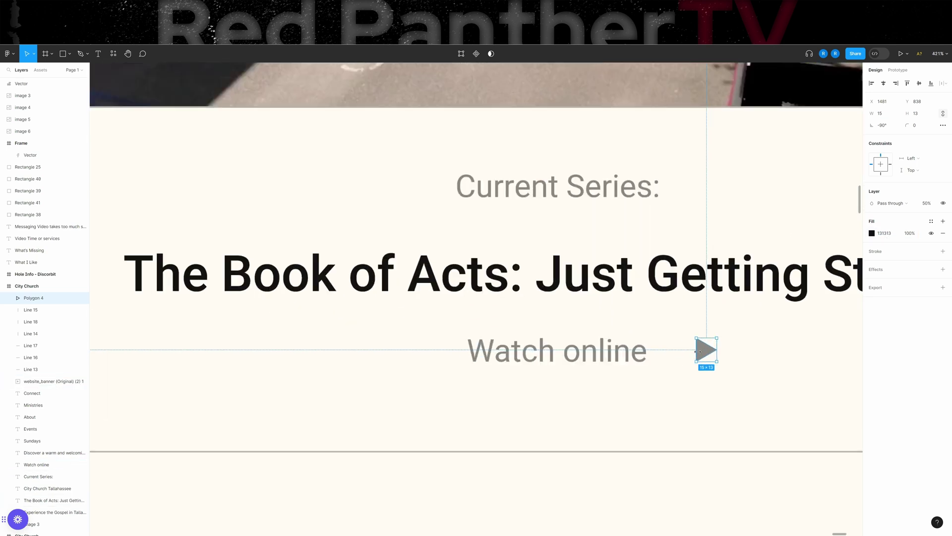
drag(699, 351, 677, 353)
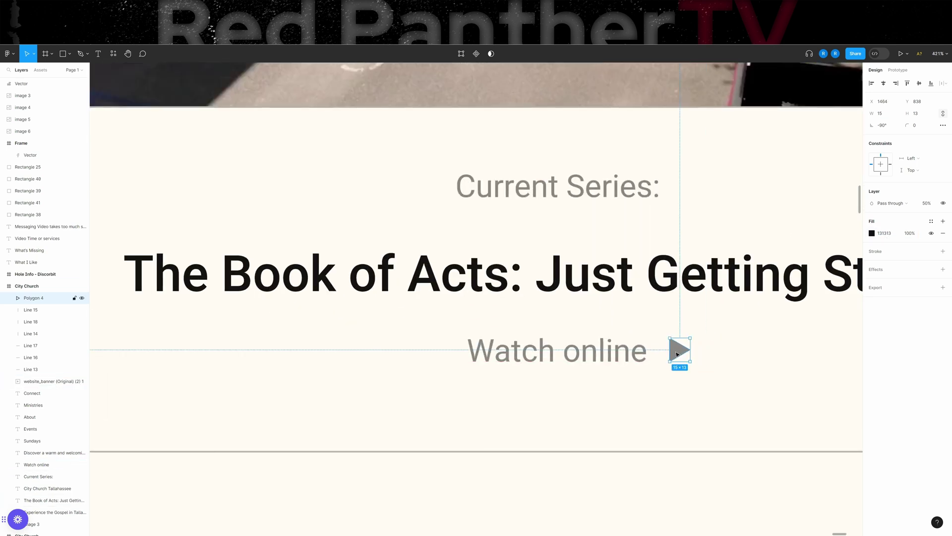
scroll(665, 373, down, 2)
click(606, 404)
- Draw a rectangle around 'Watch online' and the triangle with no fill and a 131313 stroke
key(r)
mouse_move(457, 319)
mouse_down()
mouse_move(739, 400)
mouse_move(720, 395)
mouse_up()
click(941, 233)
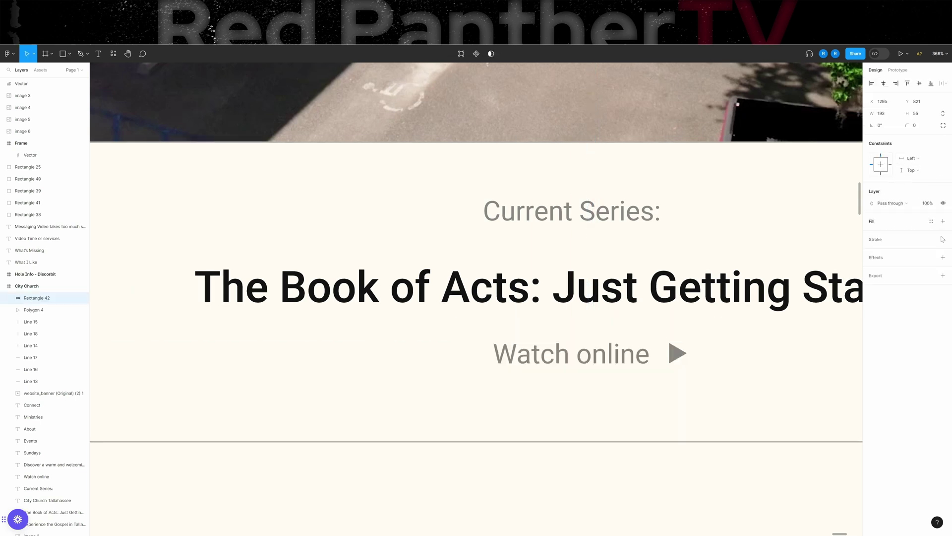
click(943, 239)
click(886, 252)
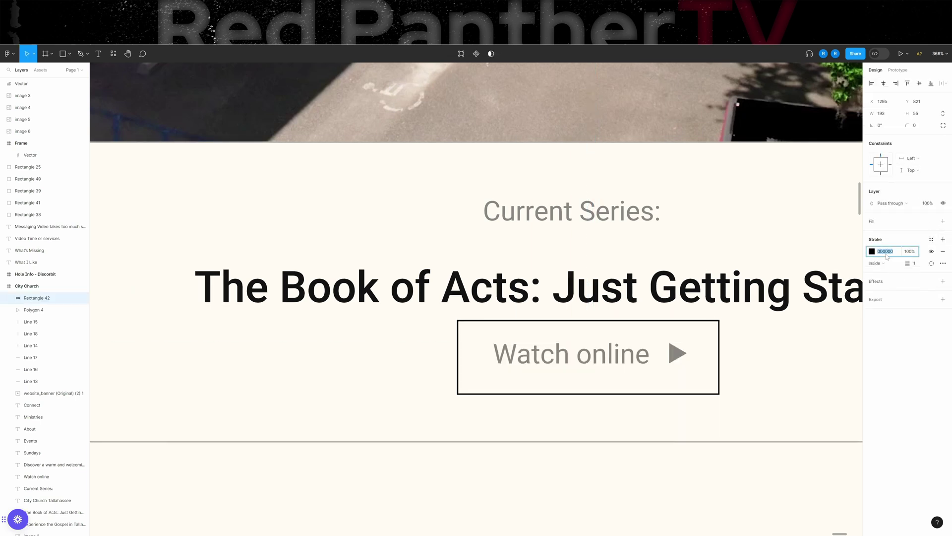
text(131313)
key(Return)
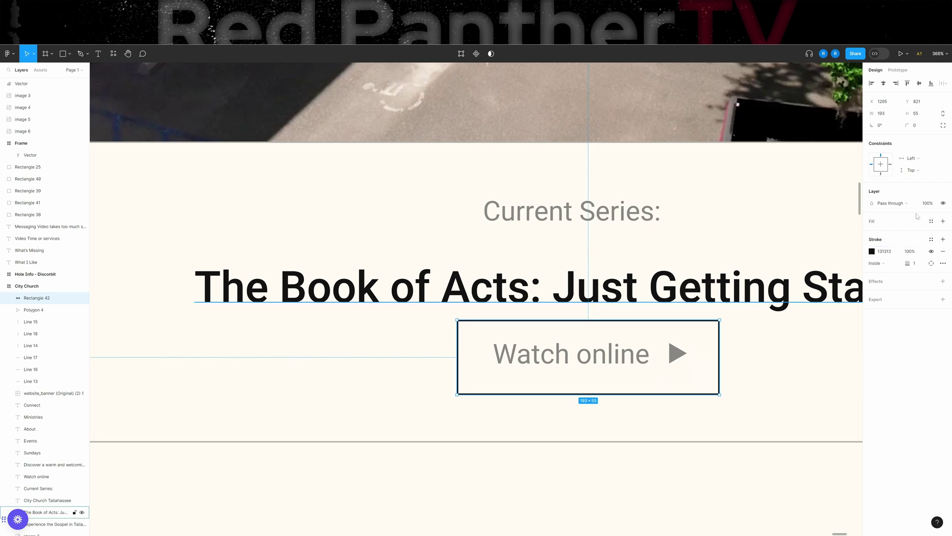
- Round the rectangle into a pill, fade it to 50% opacity, shorten it to 44 px, and centre it
click(916, 126)
key(Return)
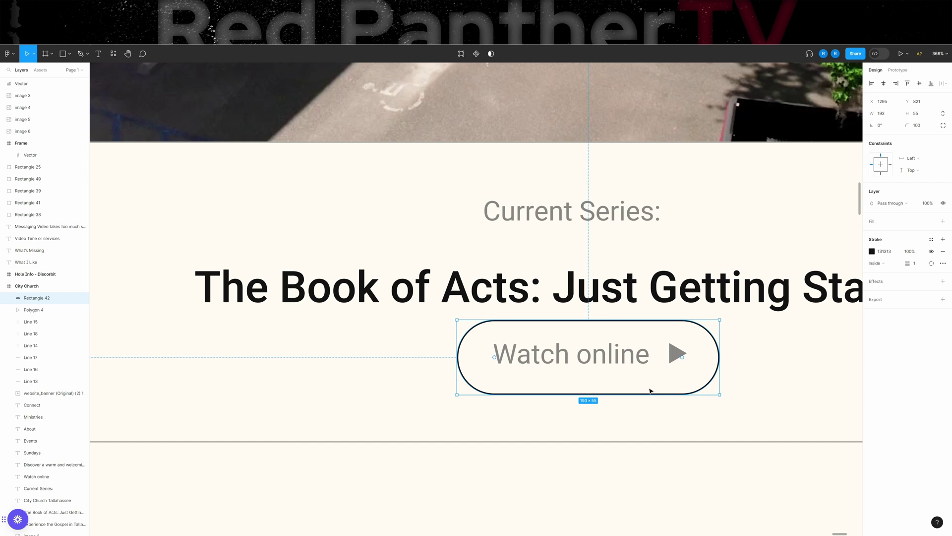
click(925, 205)
text(50)
key(Return)
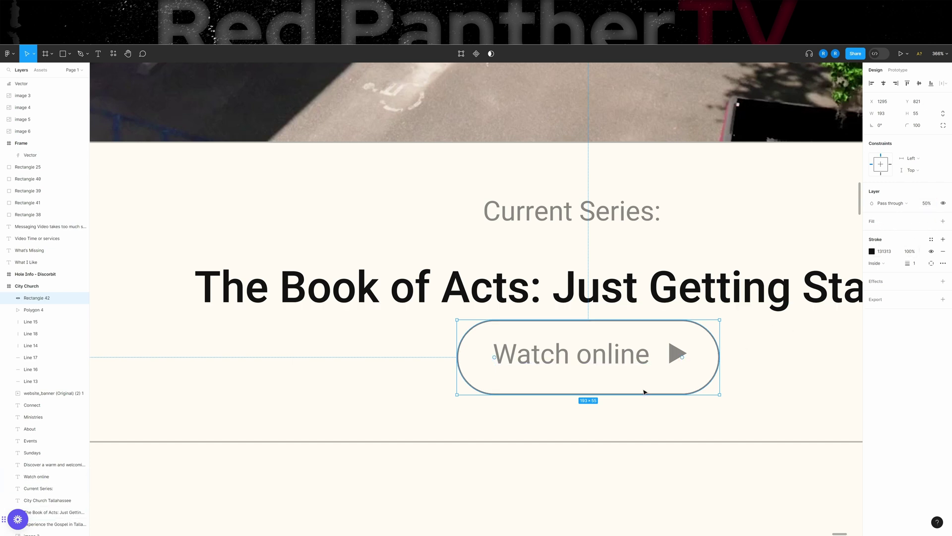
drag(643, 392, 642, 386)
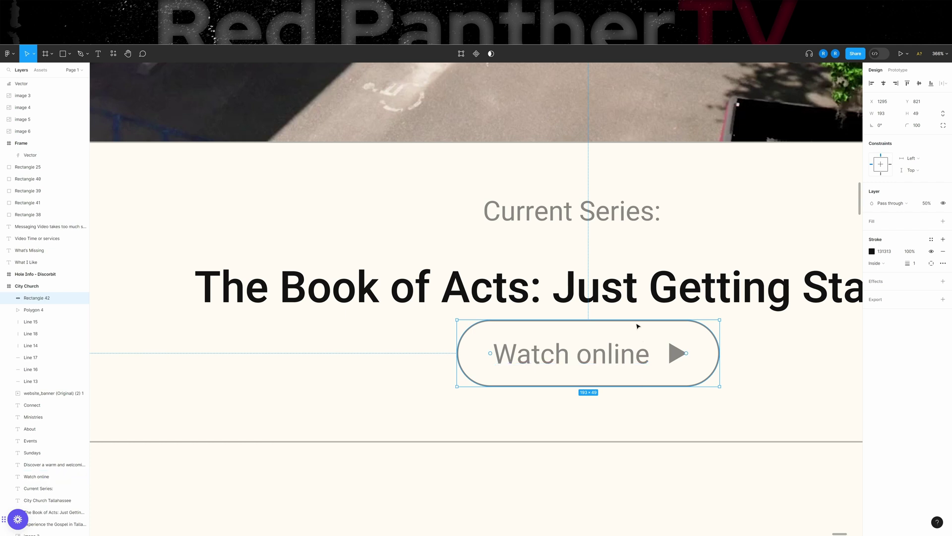
drag(636, 320, 635, 326)
click(529, 408)
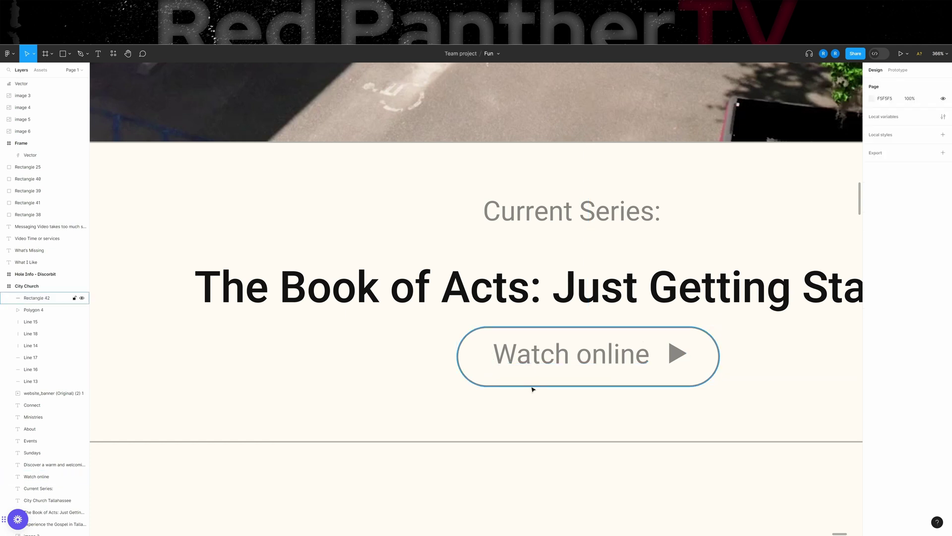
click(526, 386)
click(525, 395)
drag(525, 390, 529, 389)
- Shrink the pill outline to about 161×36 and make the play triangle slightly smaller
scroll(529, 389, down, 10)
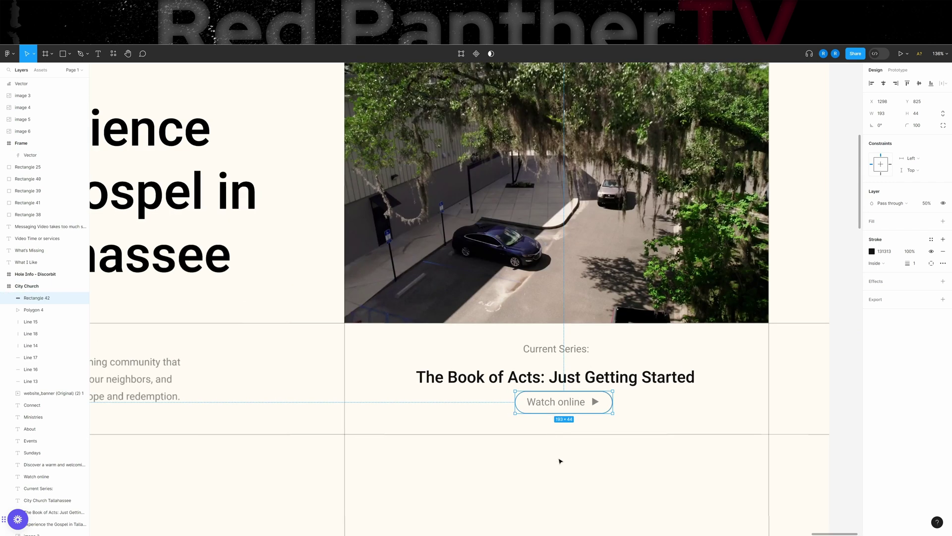
click(566, 454)
drag(623, 417, 548, 408)
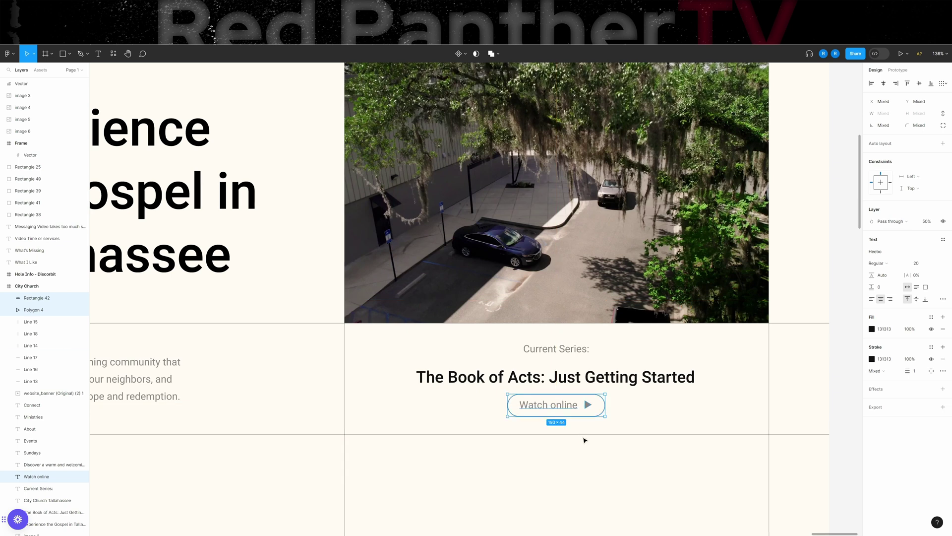
click(580, 430)
scroll(591, 421, up, 3)
click(612, 411)
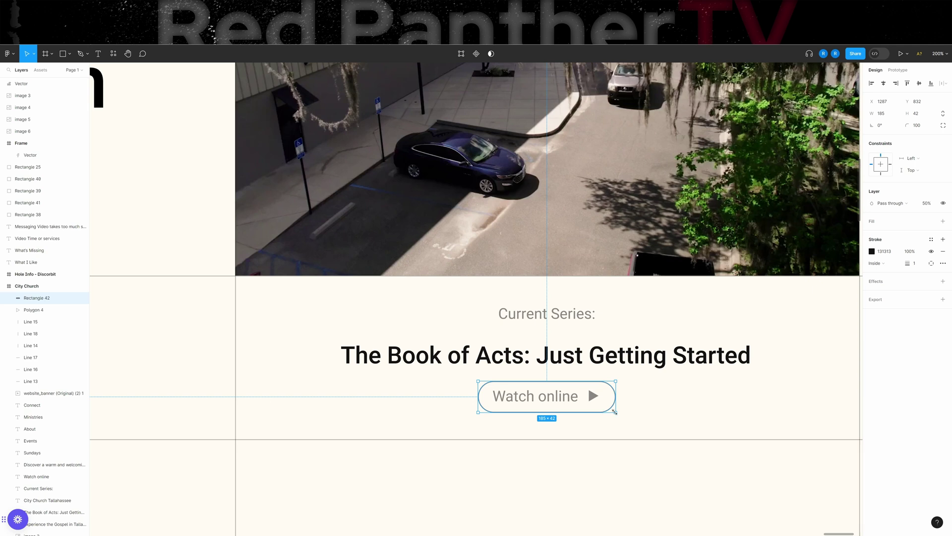
drag(615, 411, 604, 407)
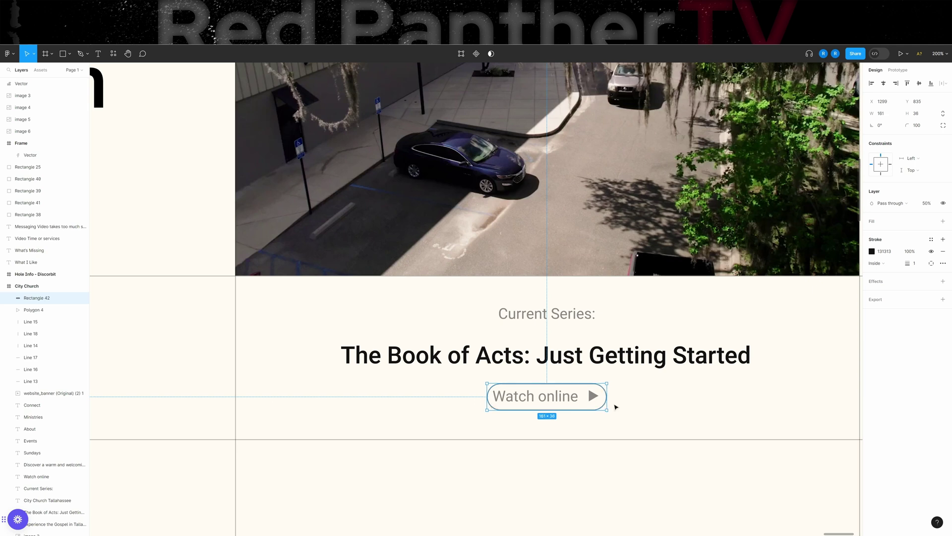
click(594, 401)
scroll(595, 400, up, 3)
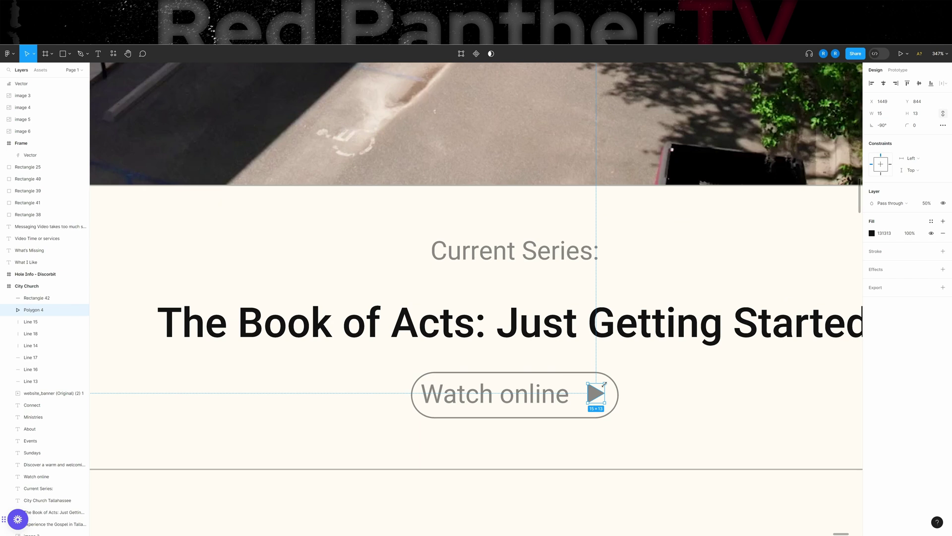
drag(604, 384, 584, 400)
- Set 'Watch online' to font size 18, reposition it, and shift the whole button about 26 px left
click(554, 397)
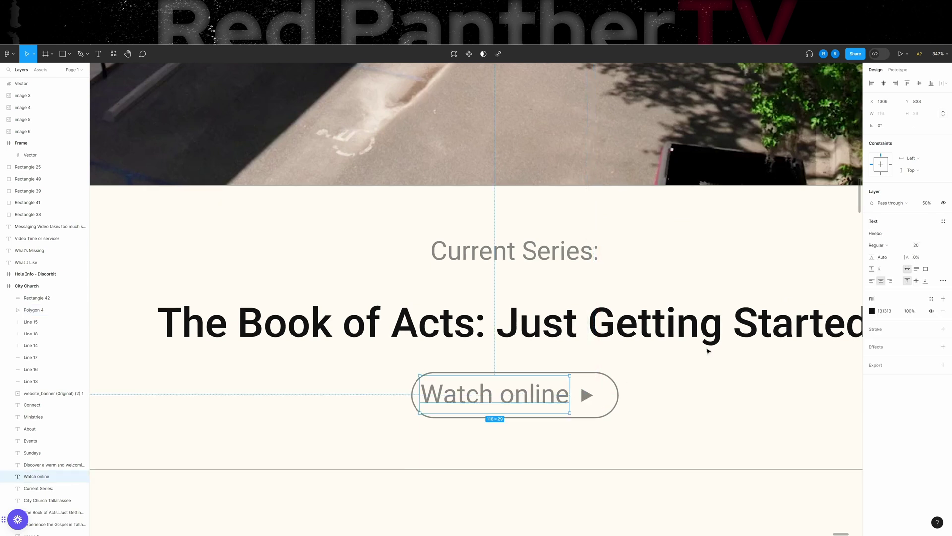
click(914, 246)
text(18)
key(Return)
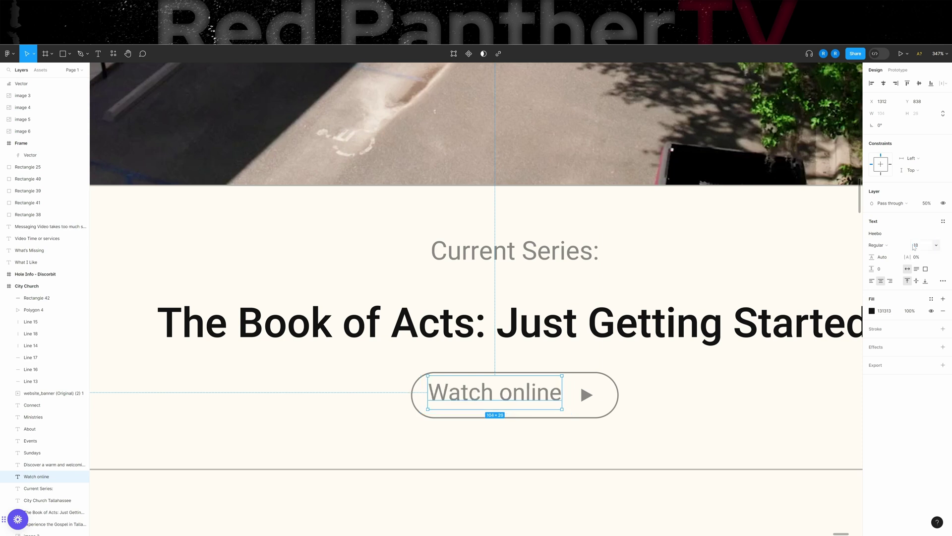
drag(459, 392, 463, 395)
click(626, 419)
drag(626, 419, 407, 370)
drag(490, 395, 477, 395)
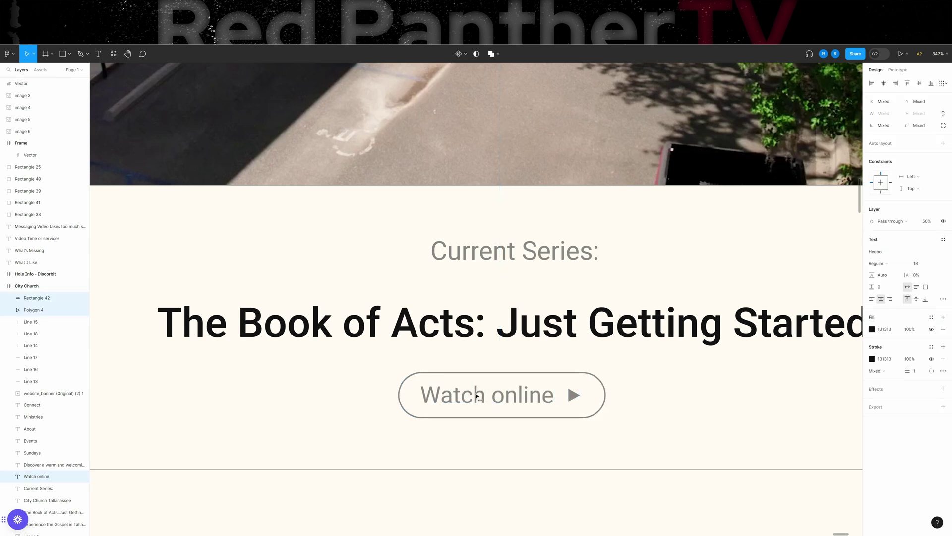
scroll(476, 395, down, 10)
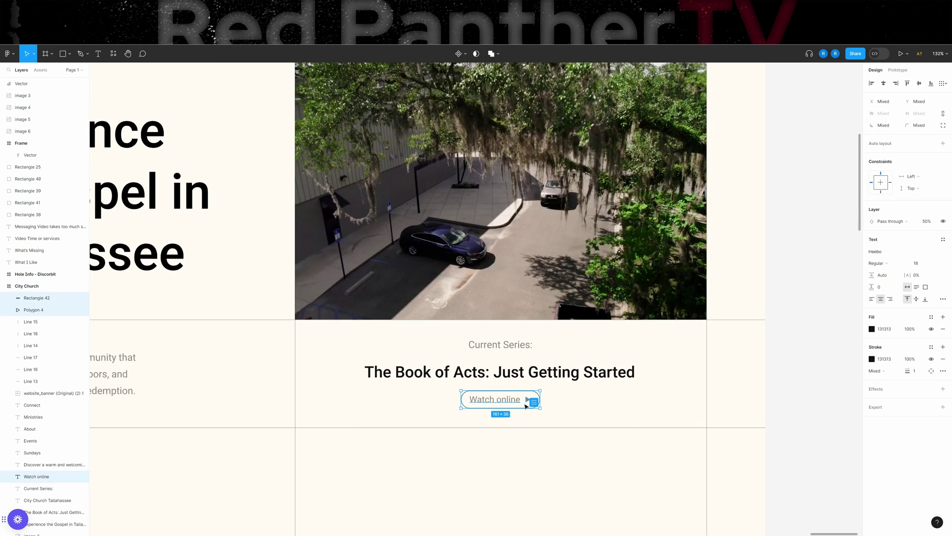
drag(507, 376, 507, 373)
- Switch the 'Experience the Gospel in Tallahassee' headline to the Heebo Black weight
scroll(507, 373, down, 8)
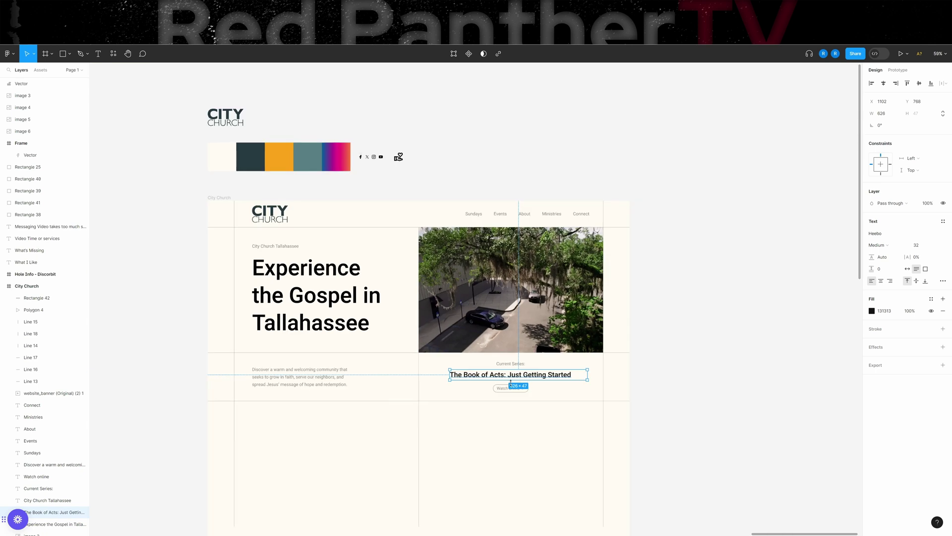
scroll(595, 391, left, 3)
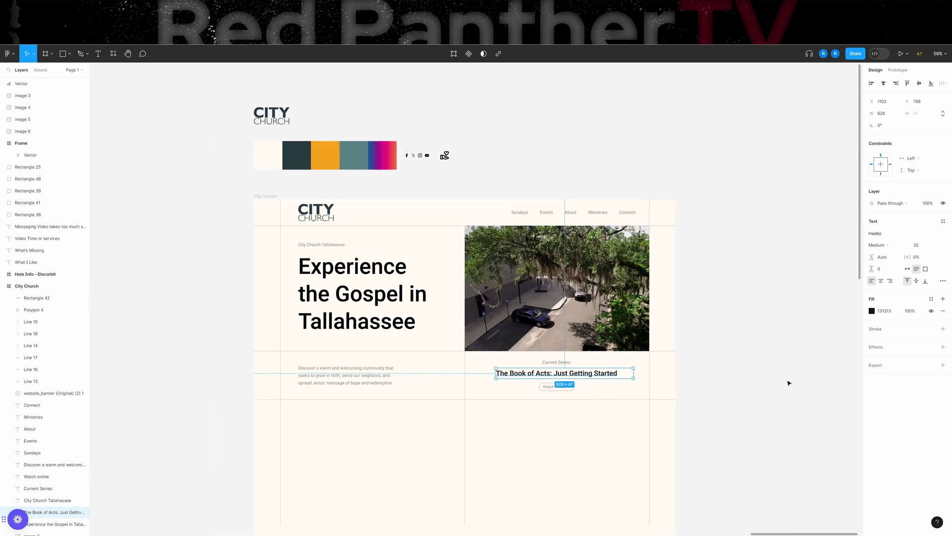
click(302, 323)
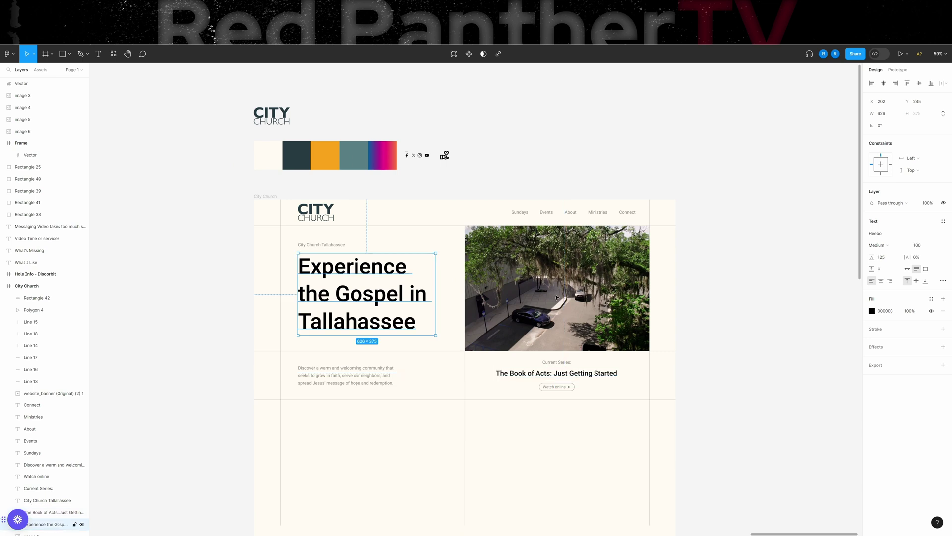
click(876, 245)
click(888, 264)
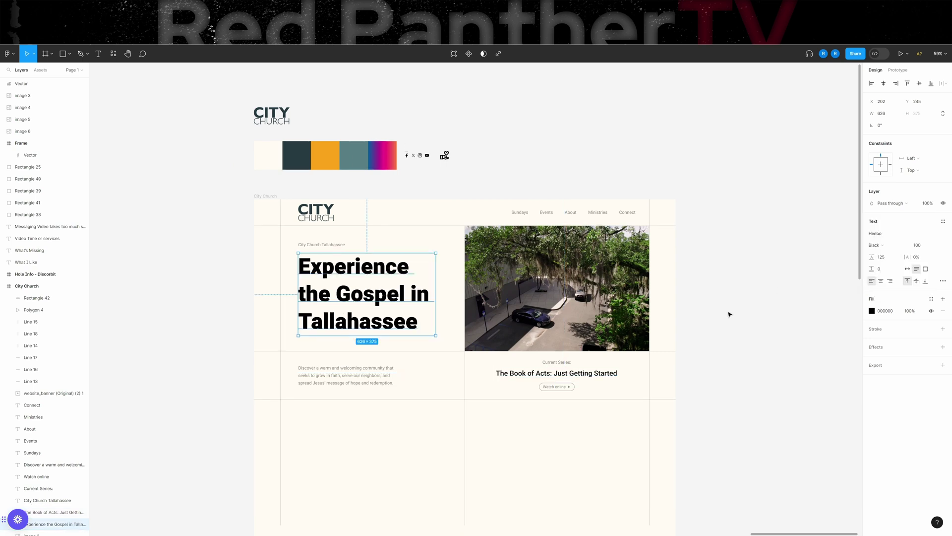
click(716, 320)
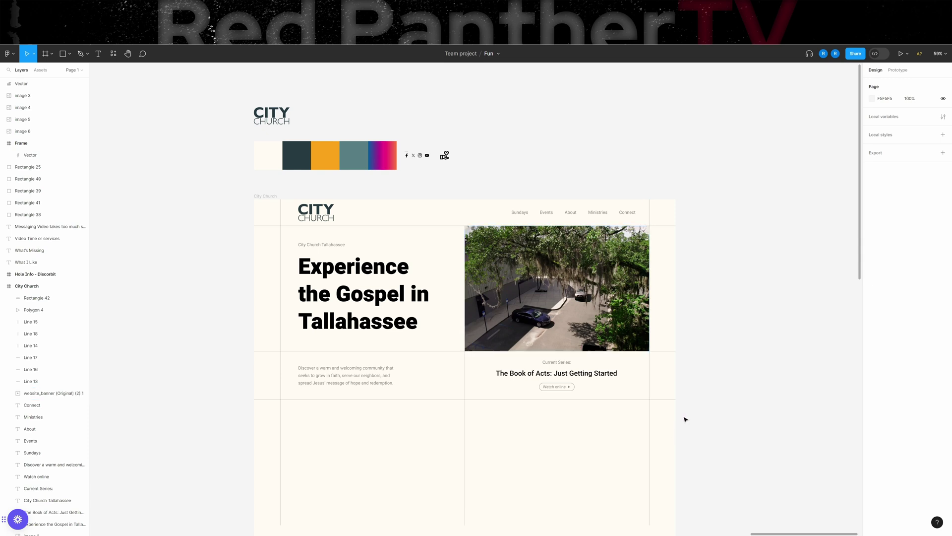
scroll(686, 420, up, 5)
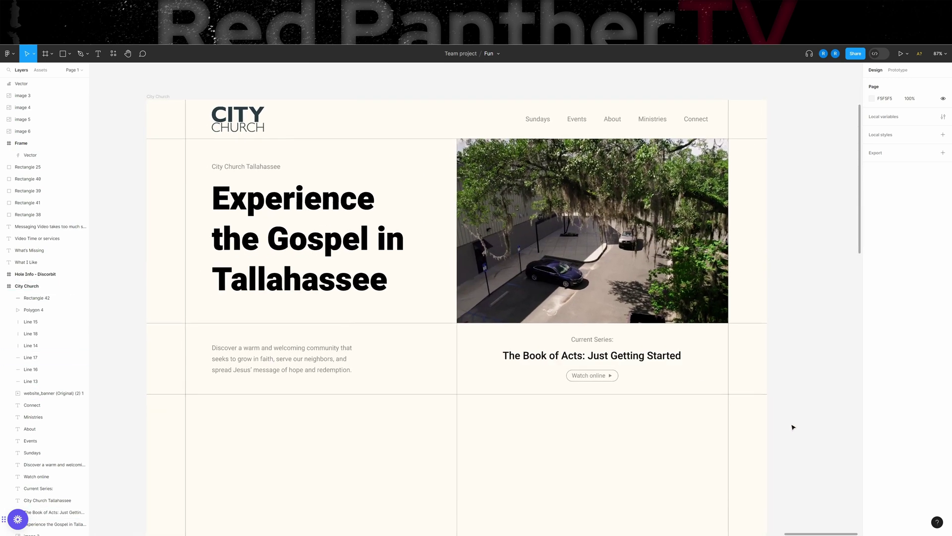
- Draw a banner rectangle across the frame top and fill it with the dark teal swatch
drag(793, 427, 132, 96)
scroll(241, 139, up, 1)
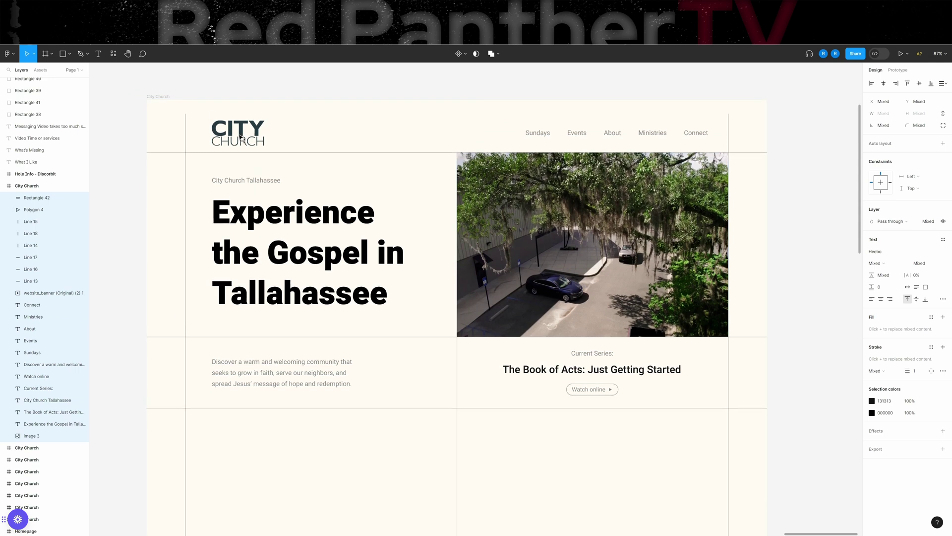
scroll(240, 138, up, 2)
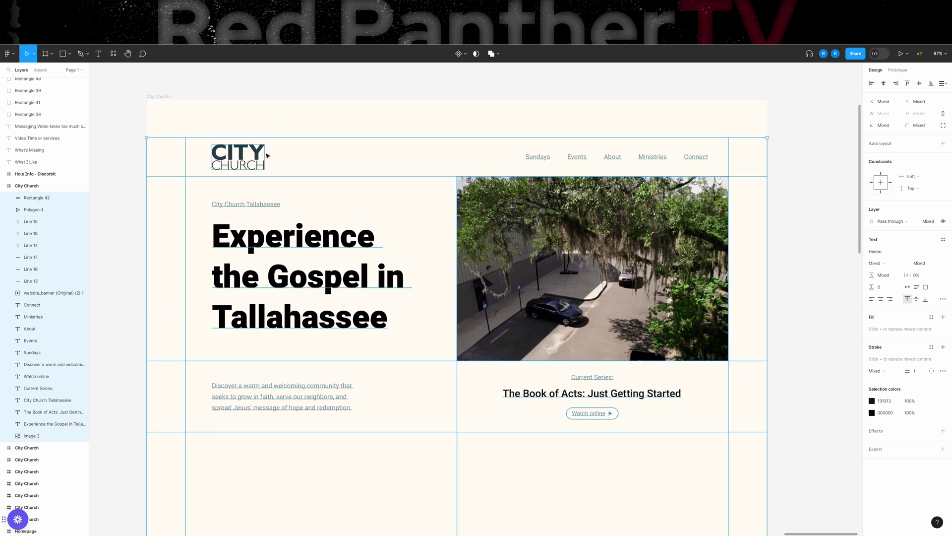
scroll(267, 156, down, 1)
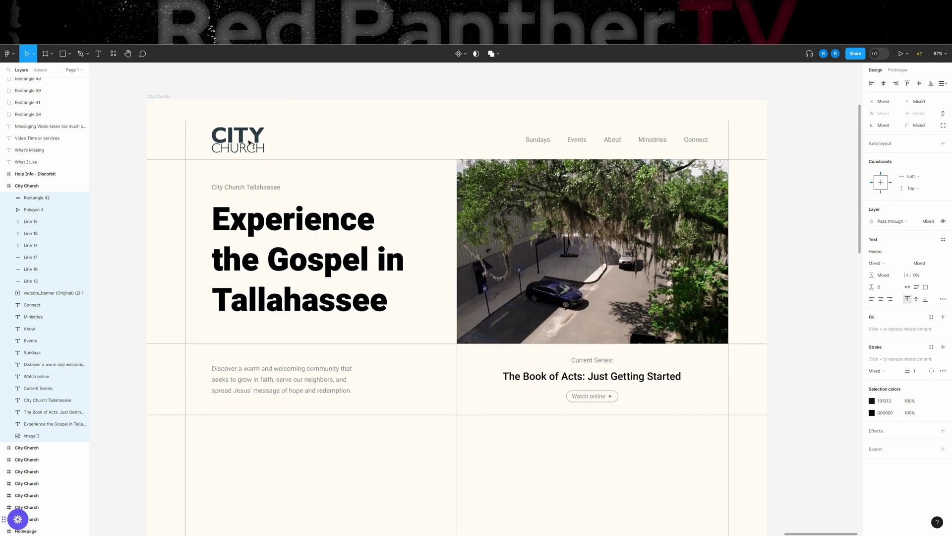
key(Escape)
key(r)
drag(167, 99, 767, 121)
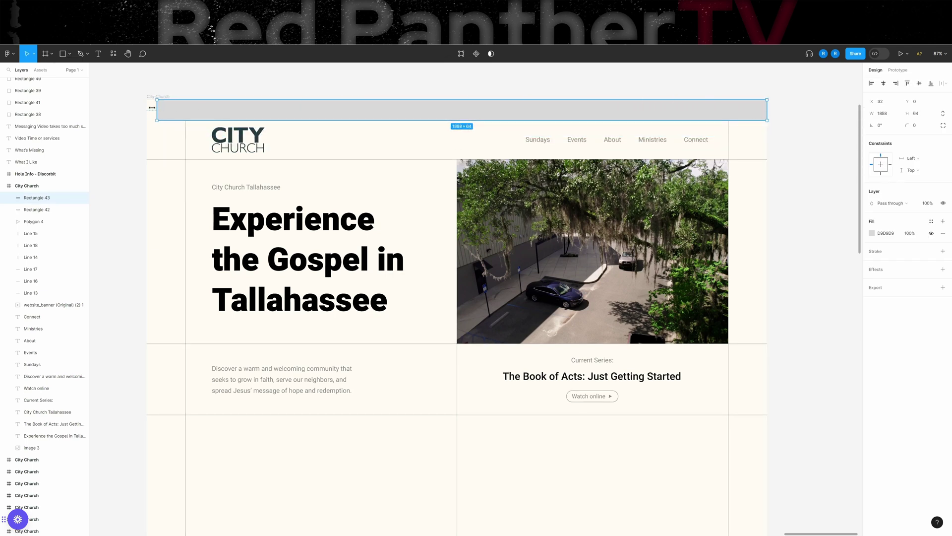
scroll(287, 193, up, 4)
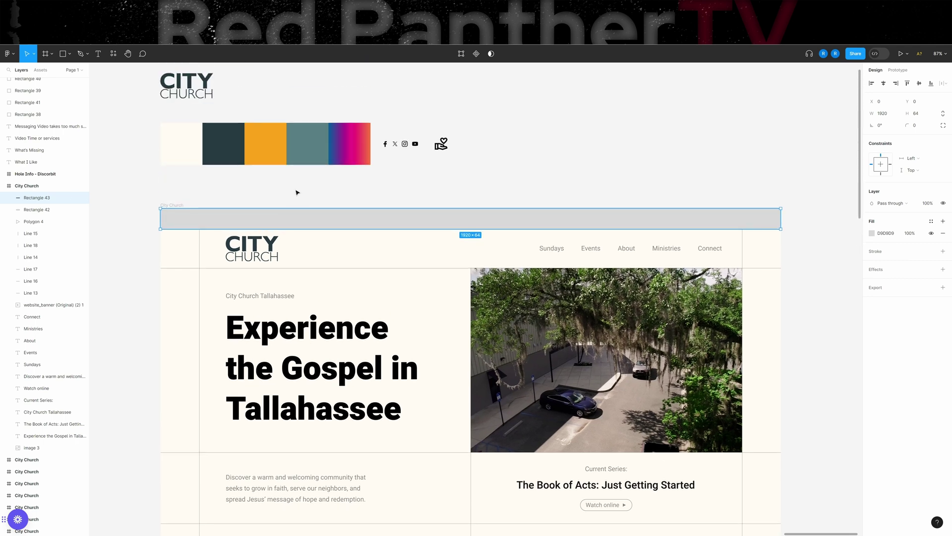
key(i)
click(237, 153)
click(401, 192)
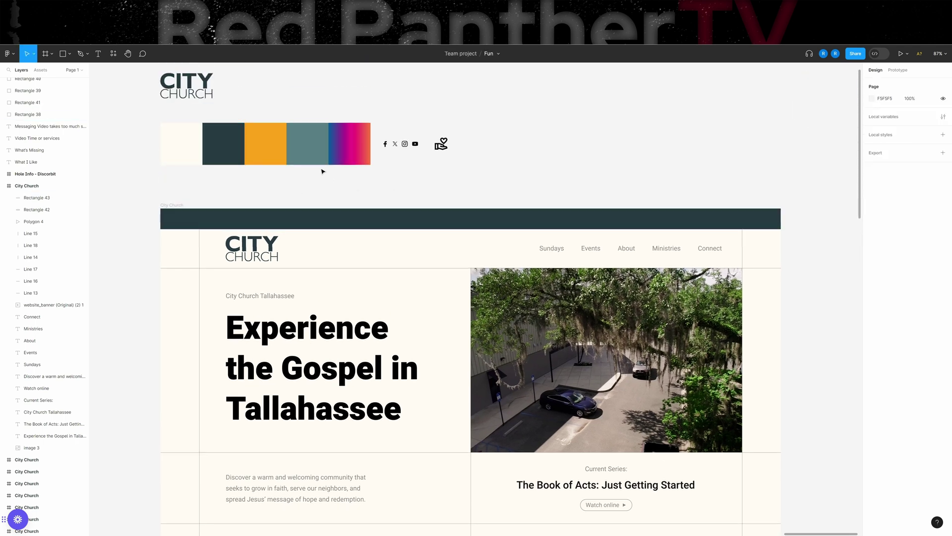
- Place a cream copy of the City Church Tallahassee text in front of the banner
scroll(440, 236, up, 5)
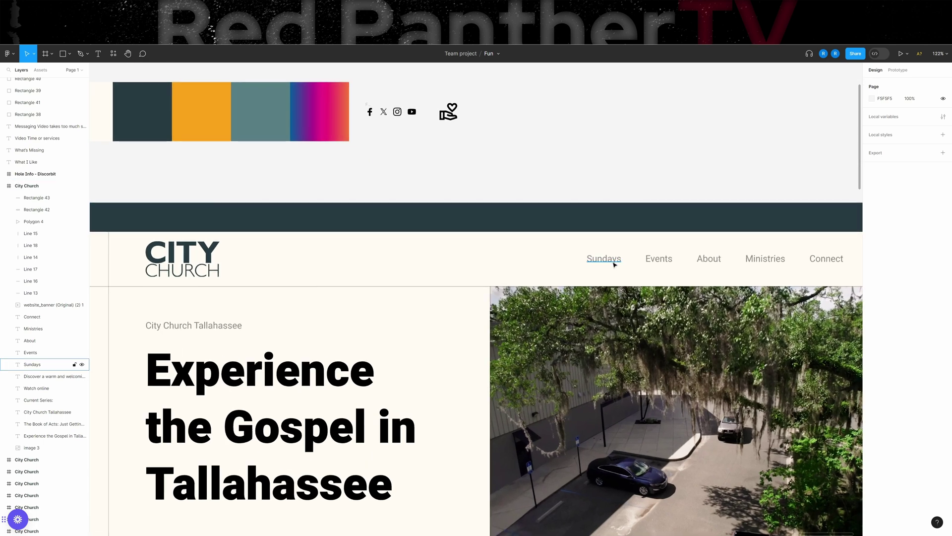
click(197, 325)
key(ctrl+d)
drag(197, 325, 429, 234)
right_click(428, 234)
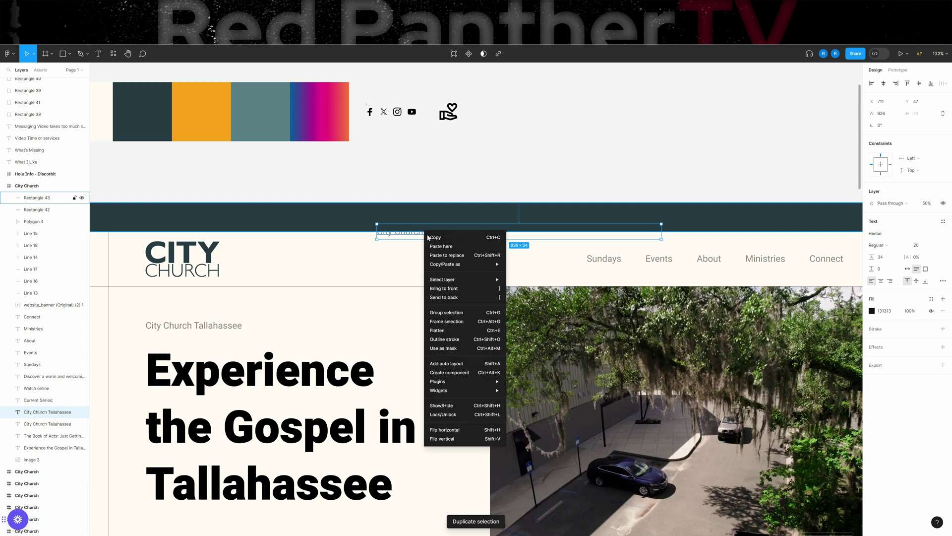
click(446, 287)
drag(430, 223, 430, 207)
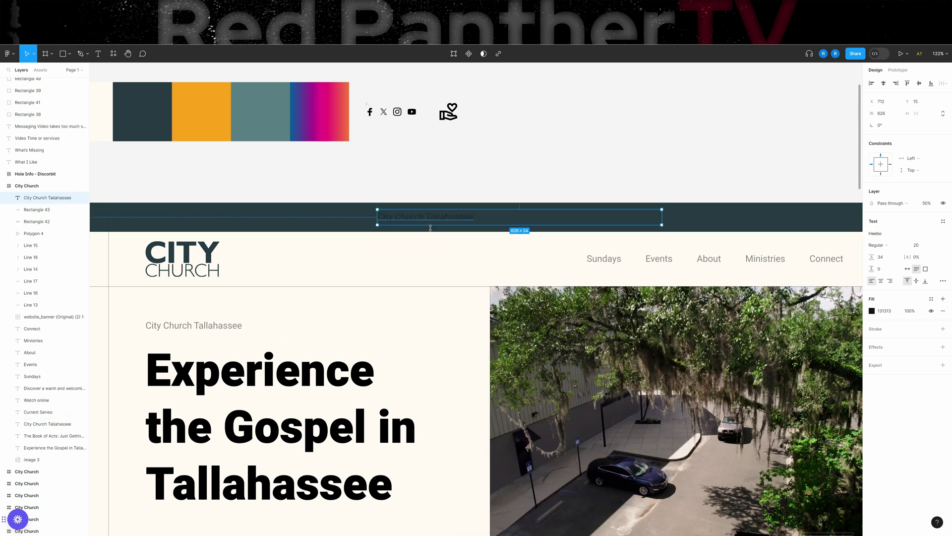
key(i)
click(433, 265)
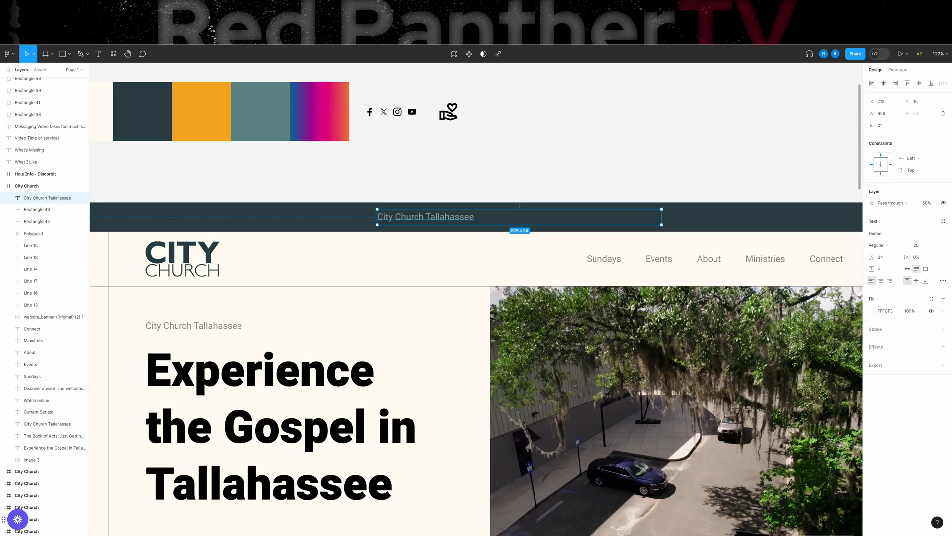
- Replace the banner text with 'Africa missions trip sign up ends October 17th.' and fit it
double_click(426, 215)
text(Africa missions trip sign up ends October 17th.)
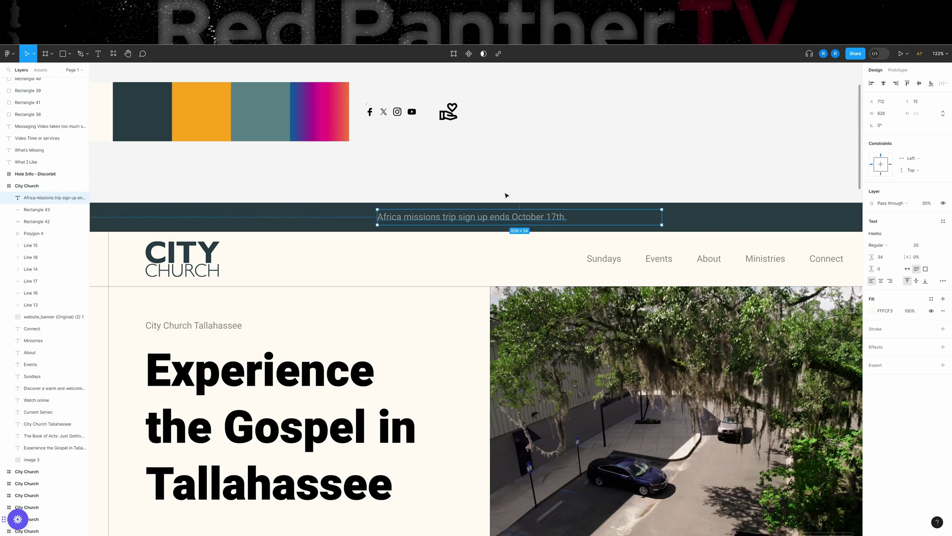
click(908, 268)
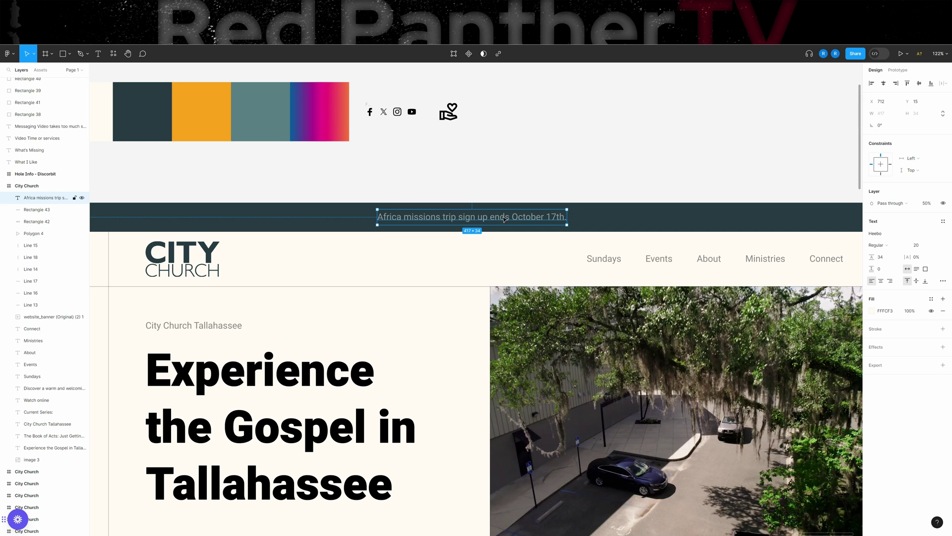
drag(504, 218, 558, 218)
- Add a 'Sign up' text copy right after '17th.' on the banner
key(ctrl+d)
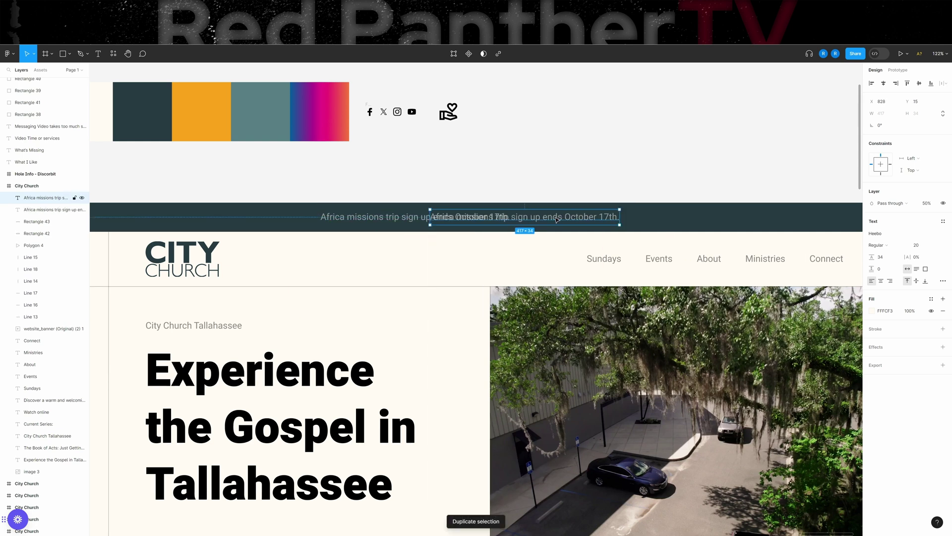
key(Return)
text(Sign up)
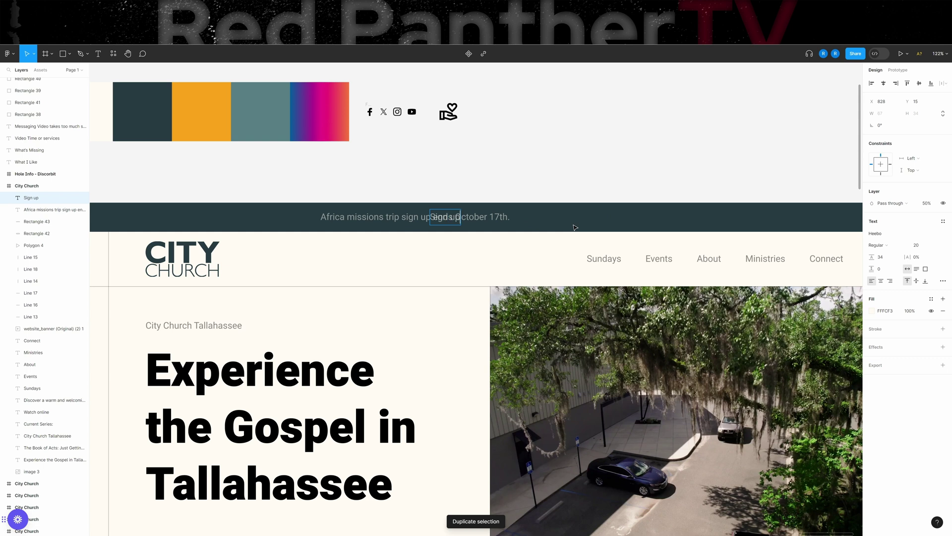
key(Escape)
drag(447, 219, 533, 219)
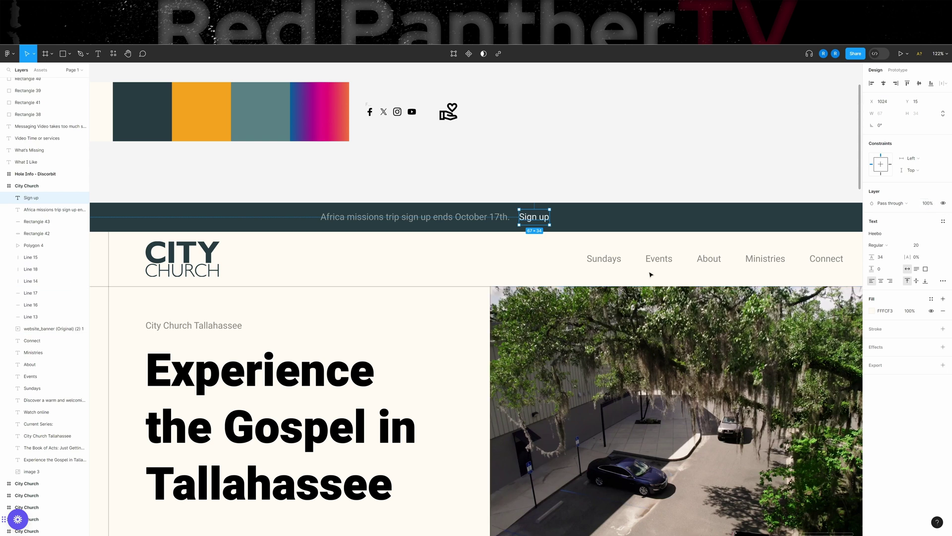
click(557, 265)
scroll(557, 263, up, 6)
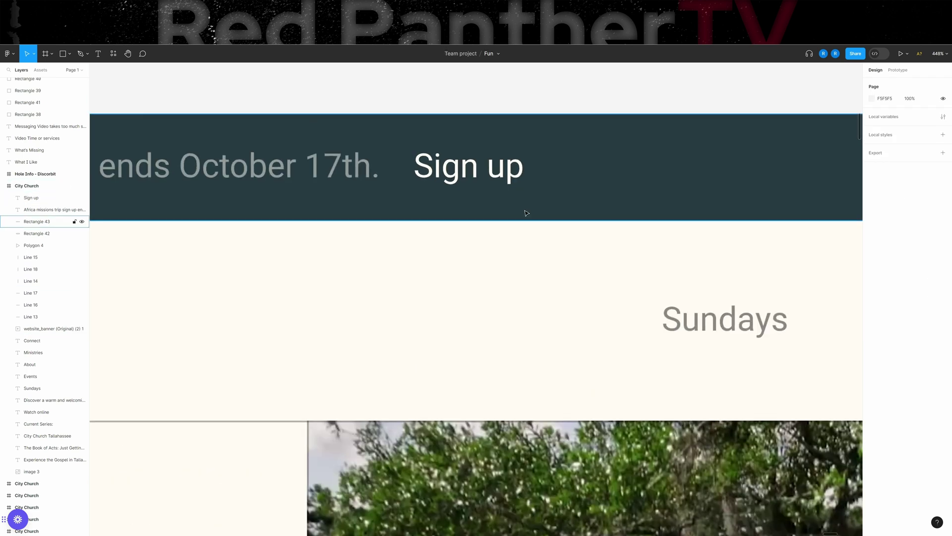
- Draw a short white FFFFFF line with a triangle arrowhead after 'Sign up'
key(l)
drag(533, 168, 583, 168)
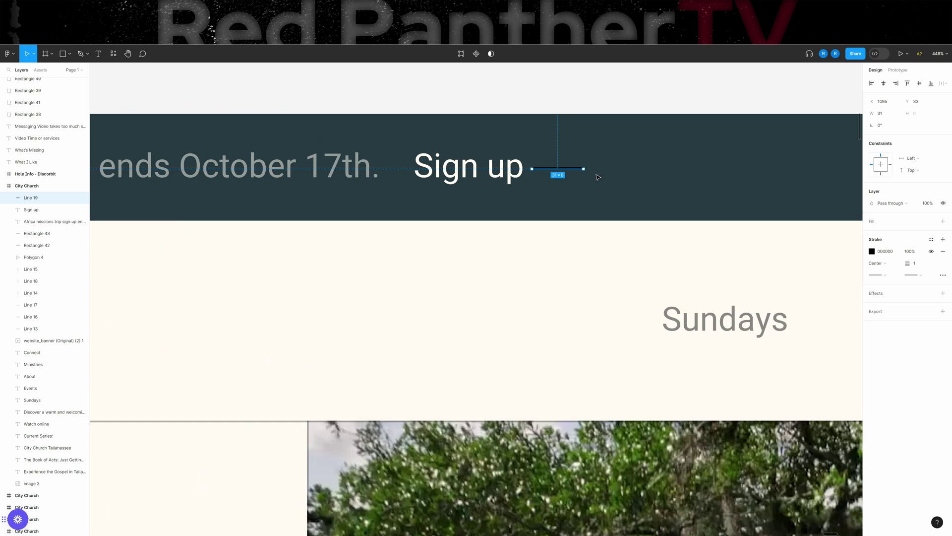
click(872, 251)
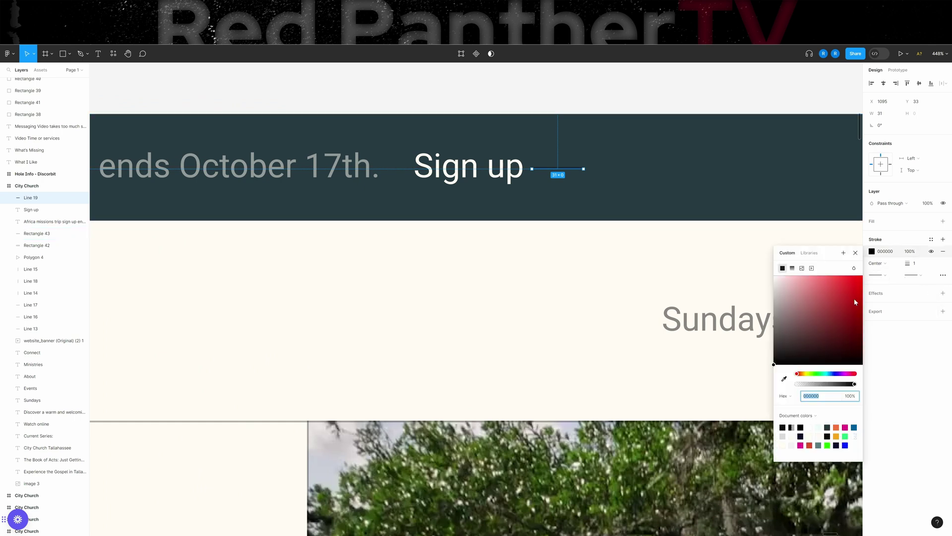
click(775, 276)
click(916, 275)
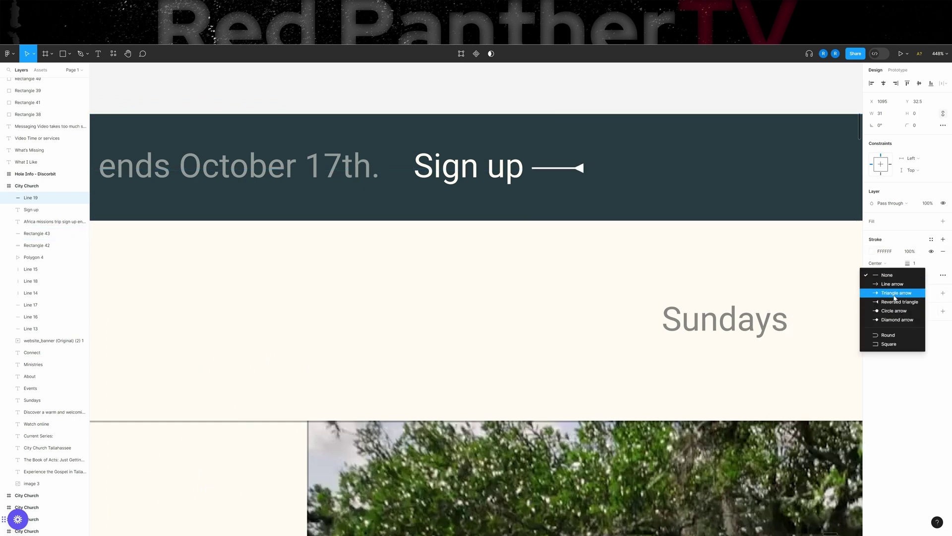
click(895, 297)
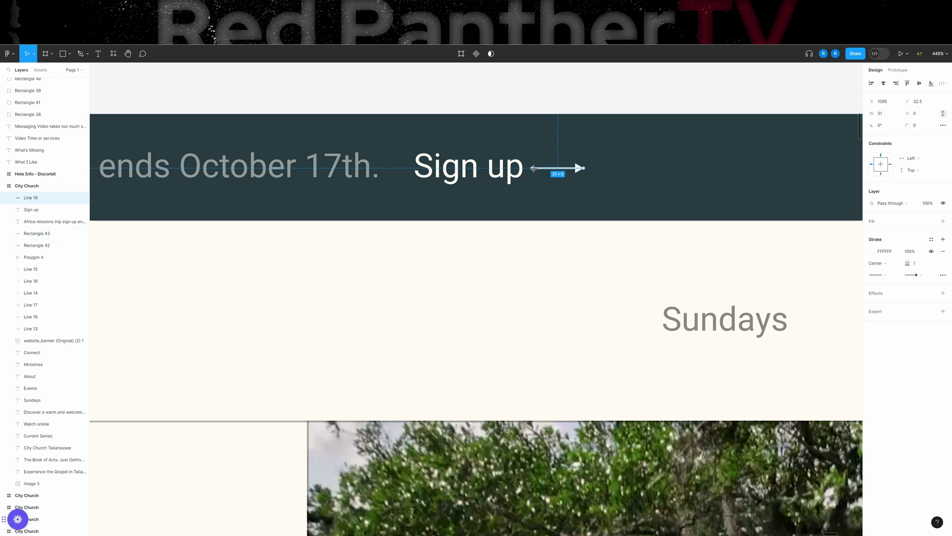
drag(534, 168, 561, 168)
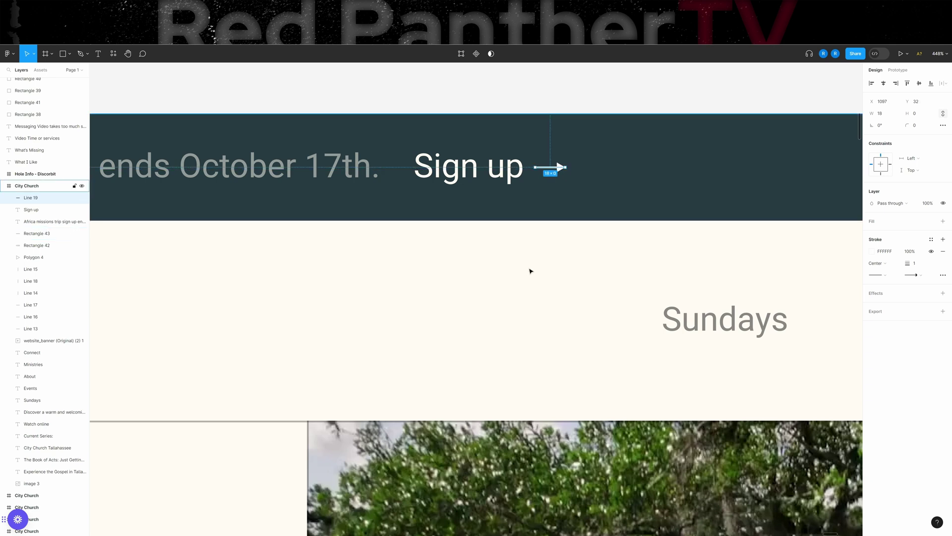
- Select the banner's text and arrow without the rectangle and centre them across the bar
scroll(529, 270, down, 4)
click(486, 261)
scroll(496, 298, down, 4)
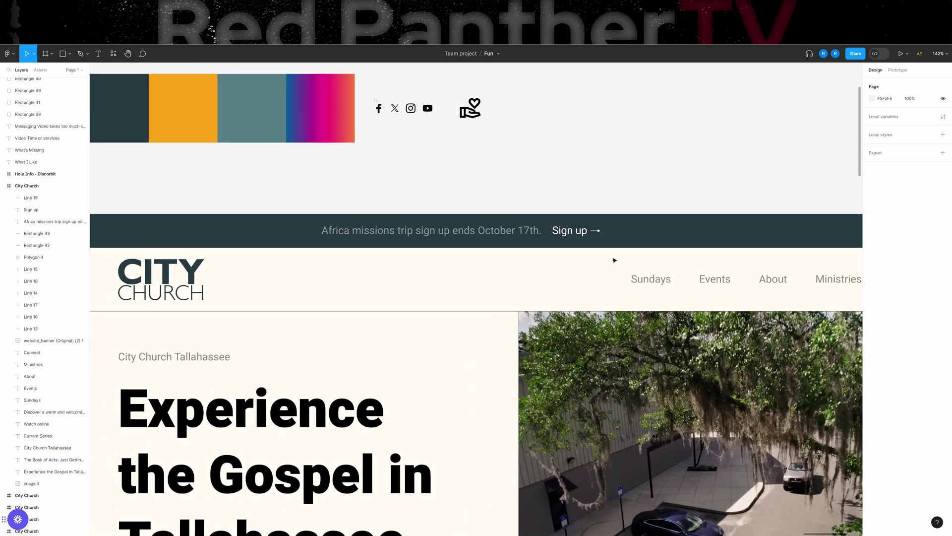
drag(614, 257, 406, 233)
shift+click(307, 228)
scroll(414, 273, down, 5)
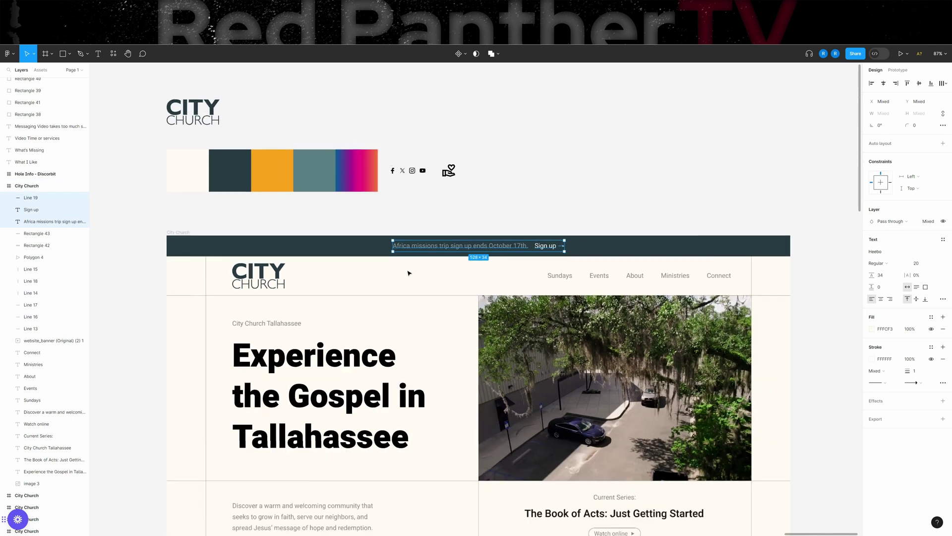
click(528, 215)
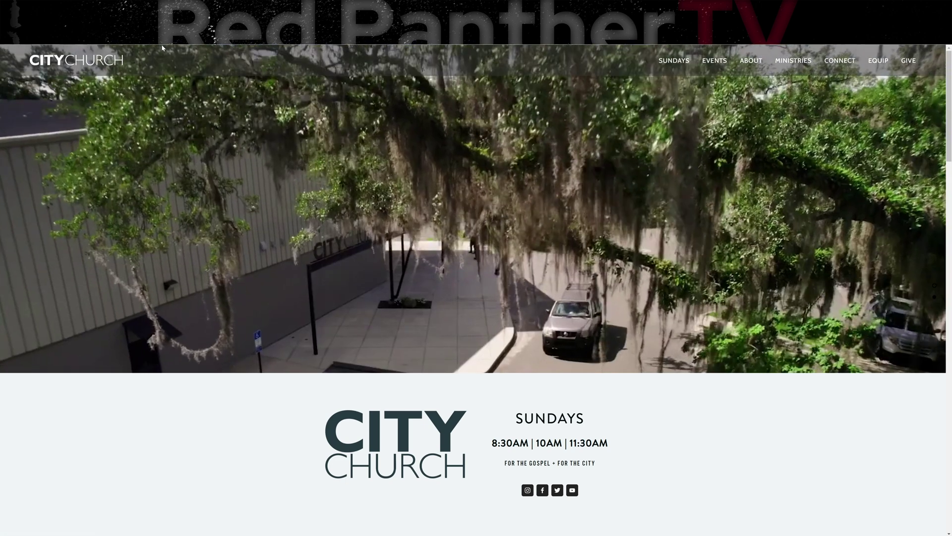
- Draw a 120×120 rectangle filling the nav bar's right cell
click(727, 30)
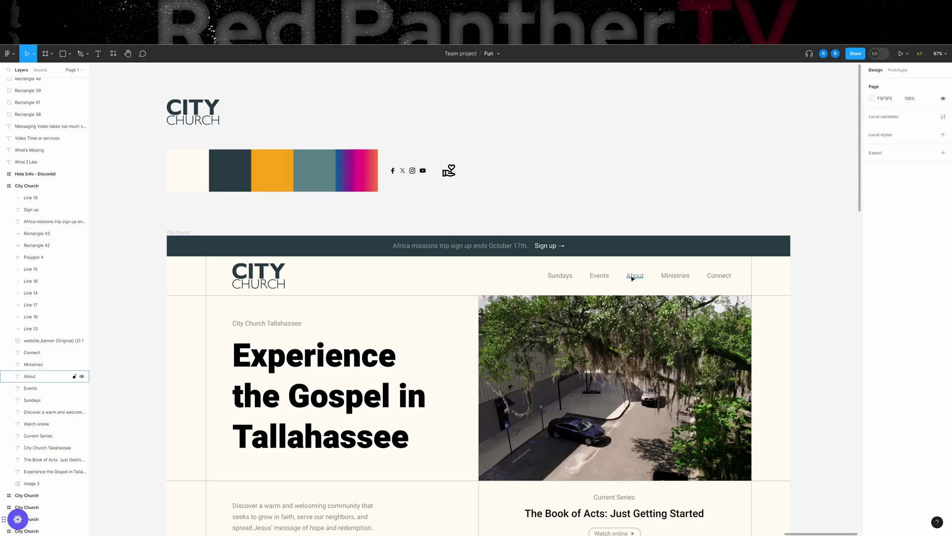
scroll(633, 279, right, 2)
scroll(645, 283, up, 10)
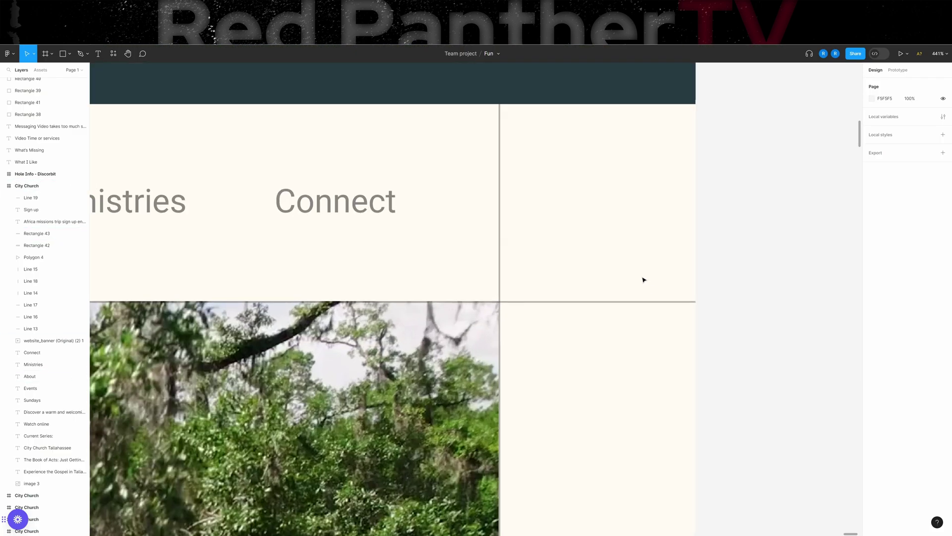
scroll(643, 280, up, 3)
scroll(644, 281, left, 2)
key(r)
drag(463, 188, 643, 369)
drag(464, 189, 445, 168)
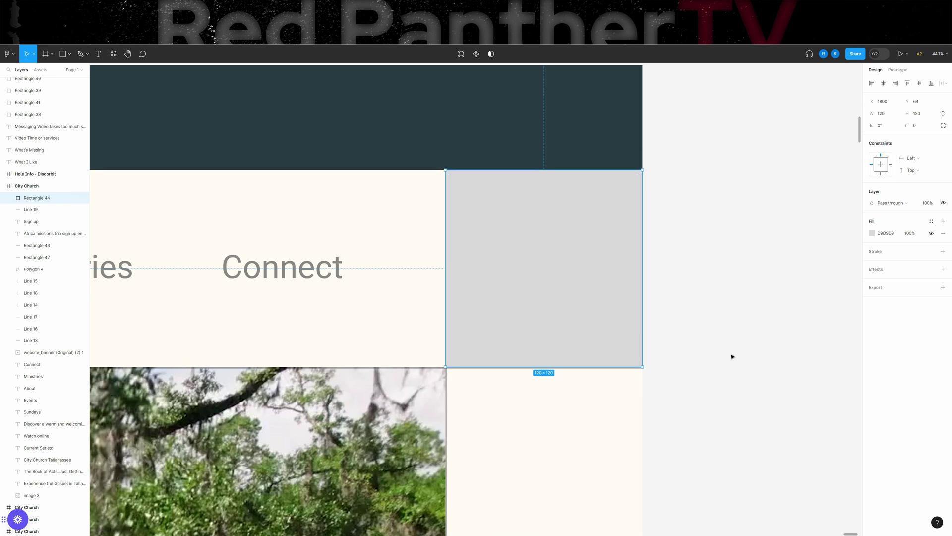
scroll(699, 356, down, 2)
click(699, 357)
- Fill the new square with the orange FAA21A swatch
scroll(668, 339, down, 8)
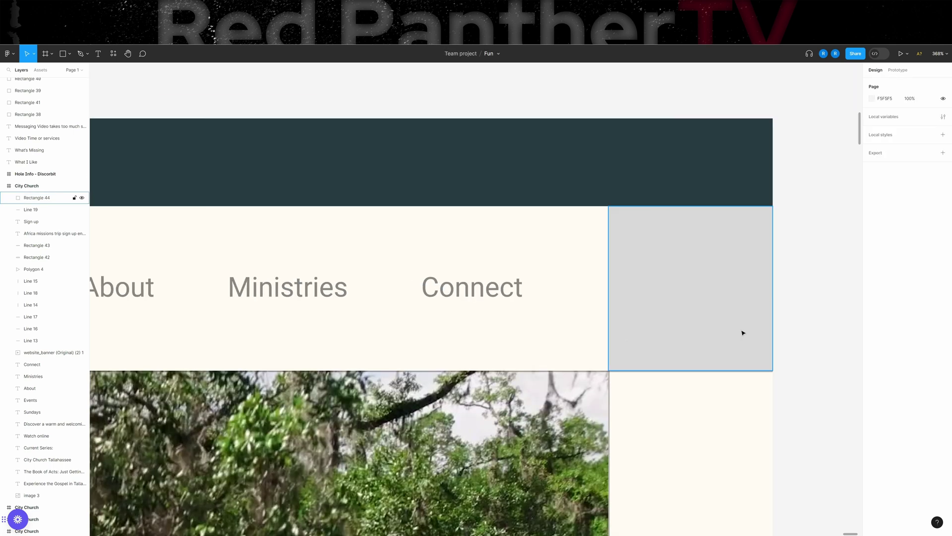
click(712, 322)
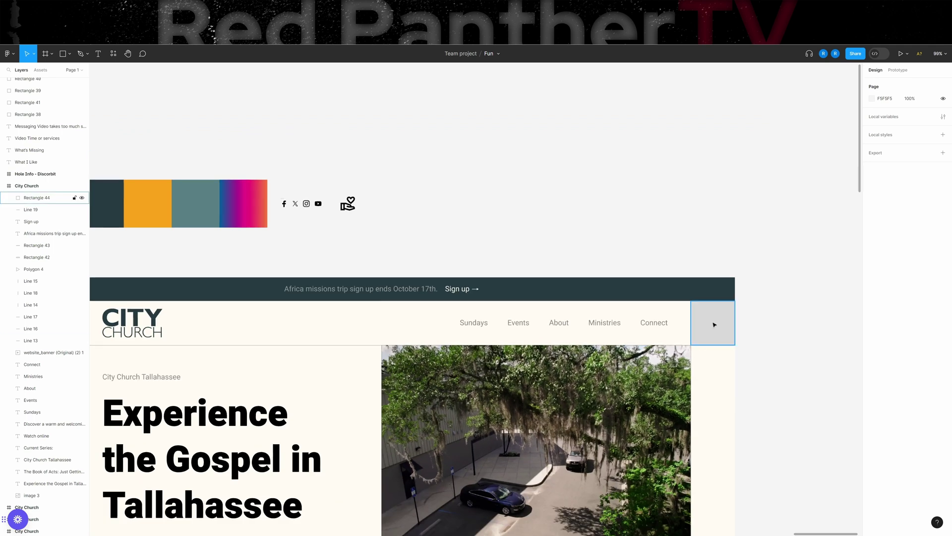
click(141, 194)
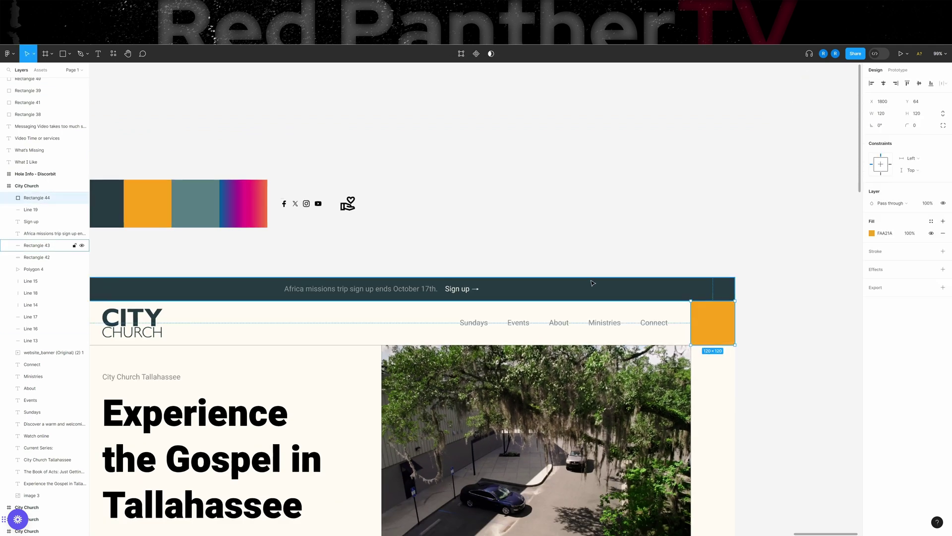
click(611, 220)
- Paste a copy of the heart-hand icon onto the orange square
scroll(693, 324, up, 5)
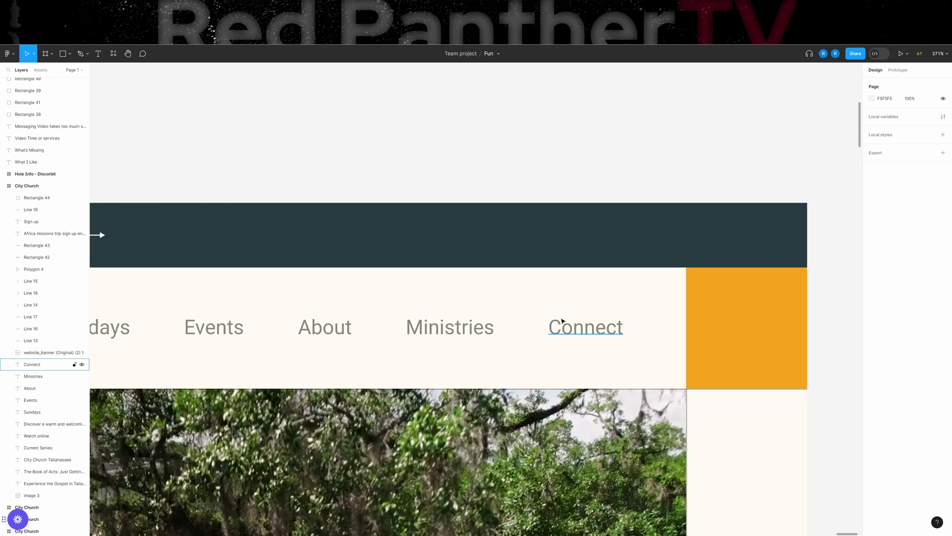
scroll(558, 324, down, 3)
scroll(268, 259, left, 5)
click(372, 100)
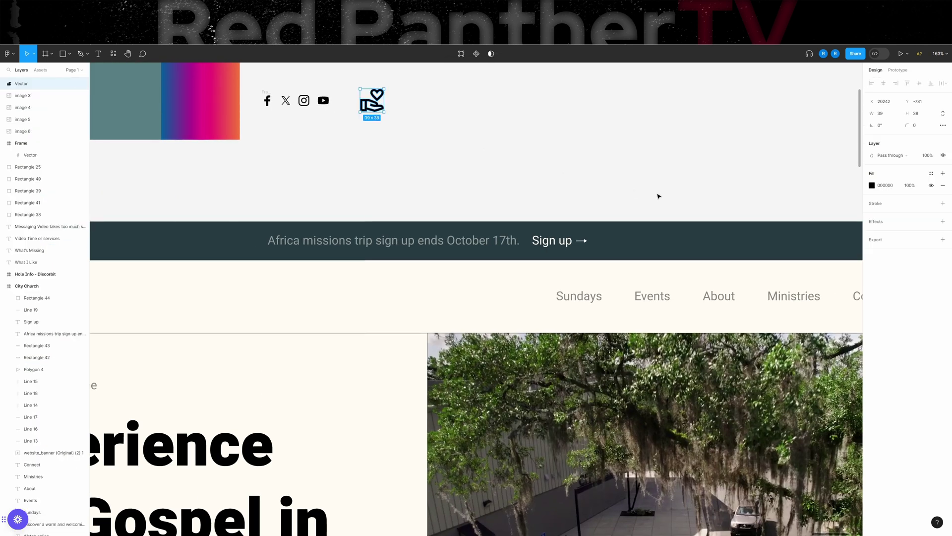
scroll(540, 197, right, 10)
scroll(539, 197, up, 5)
scroll(506, 187, up, 3)
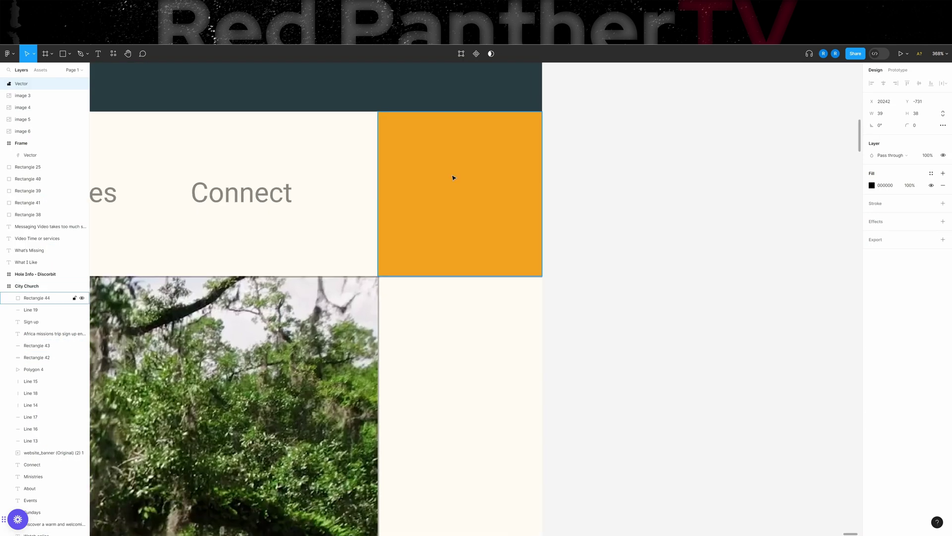
key(ctrl+v)
drag(323, 299, 467, 172)
- Duplicate the Connect nav label into the orange box and bring it to the front
scroll(326, 119, up, 3)
scroll(325, 119, left, 5)
scroll(544, 280, down, 3)
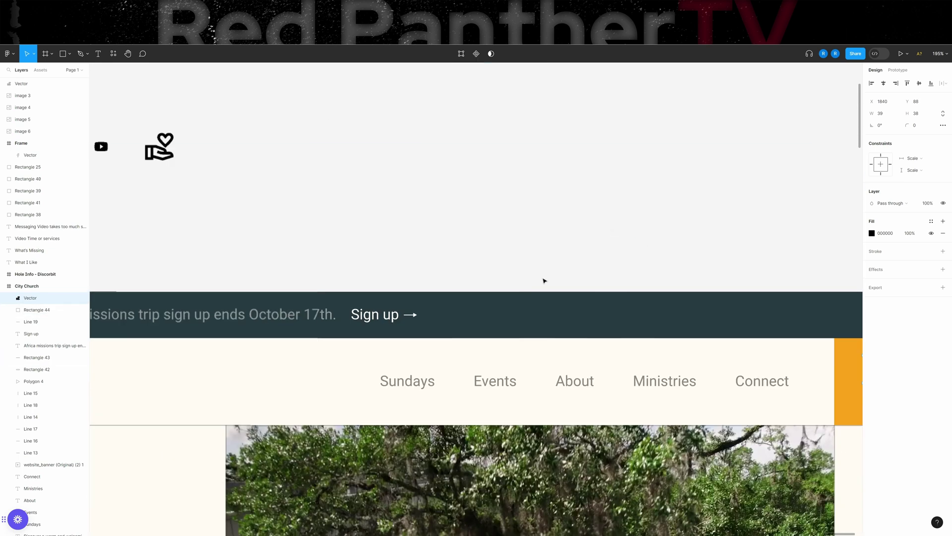
scroll(544, 281, down, 2)
scroll(296, 170, left, 3)
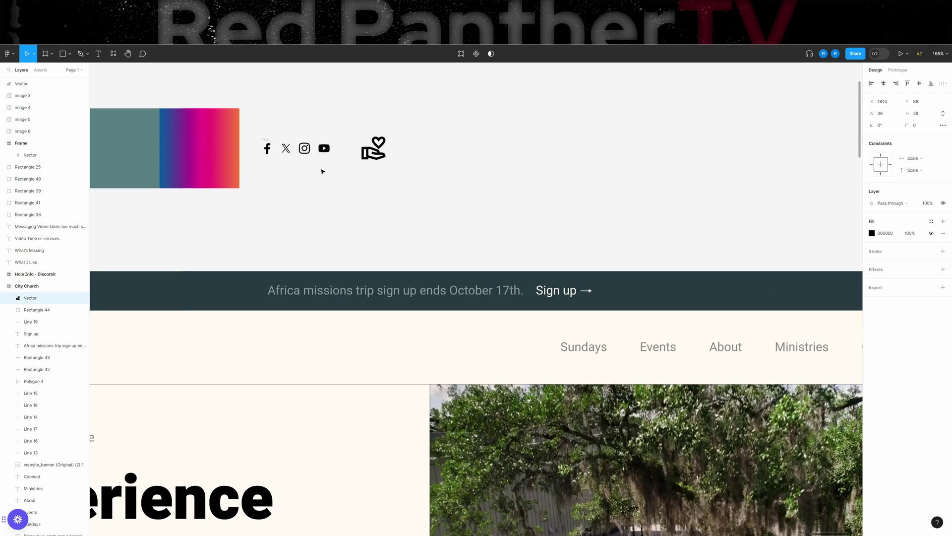
scroll(313, 205, right, 8)
scroll(313, 205, down, 3)
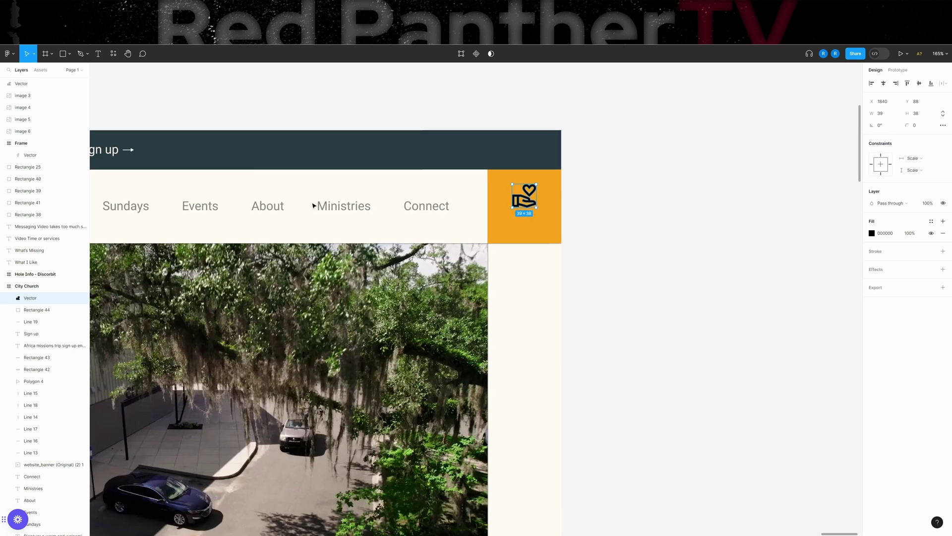
click(413, 210)
drag(413, 211, 527, 231)
right_click(527, 233)
click(543, 286)
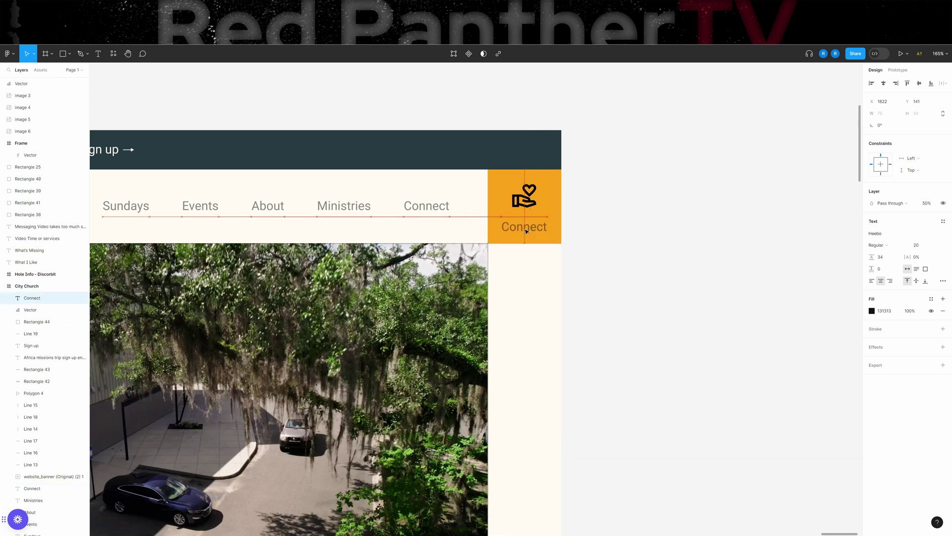
- Retype the copied label as 'Give' beneath the heart-hand icon
double_click(527, 231)
text(Give)
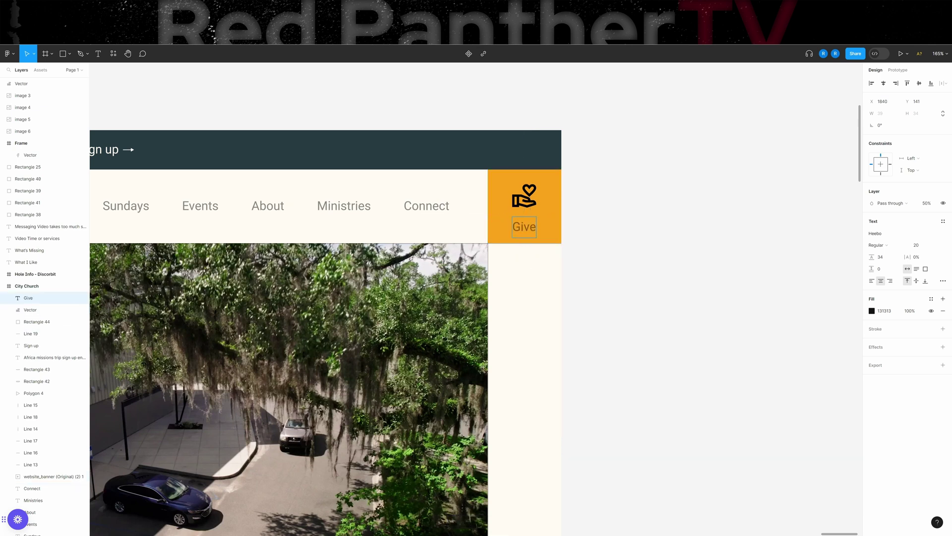
key(Escape)
scroll(696, 288, up, 1)
click(557, 293)
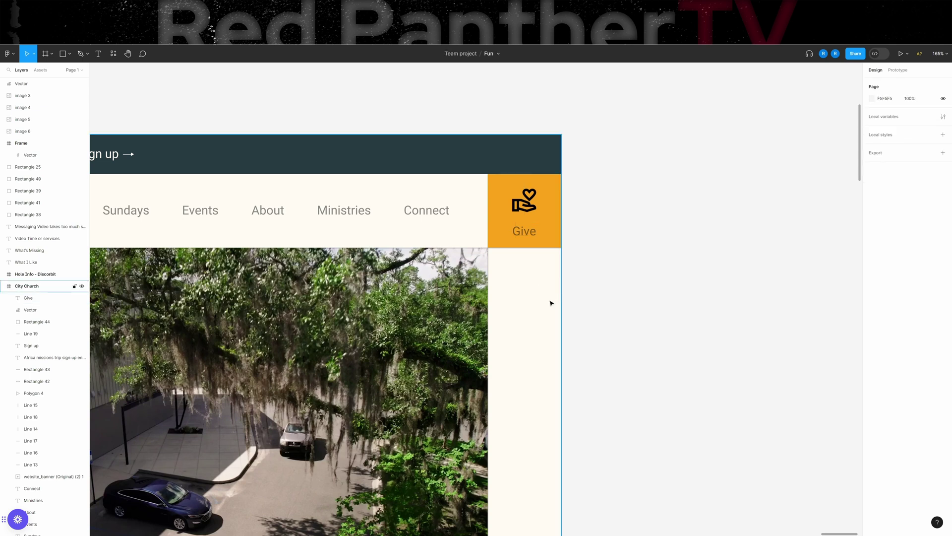
scroll(551, 301, down, 5)
scroll(690, 305, left, 2)
scroll(585, 306, up, 3)
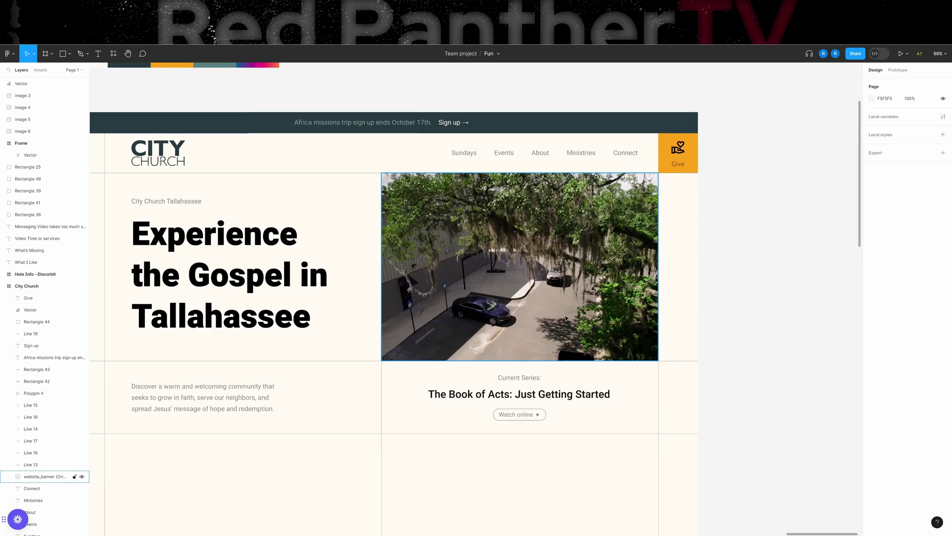
scroll(585, 306, left, 3)
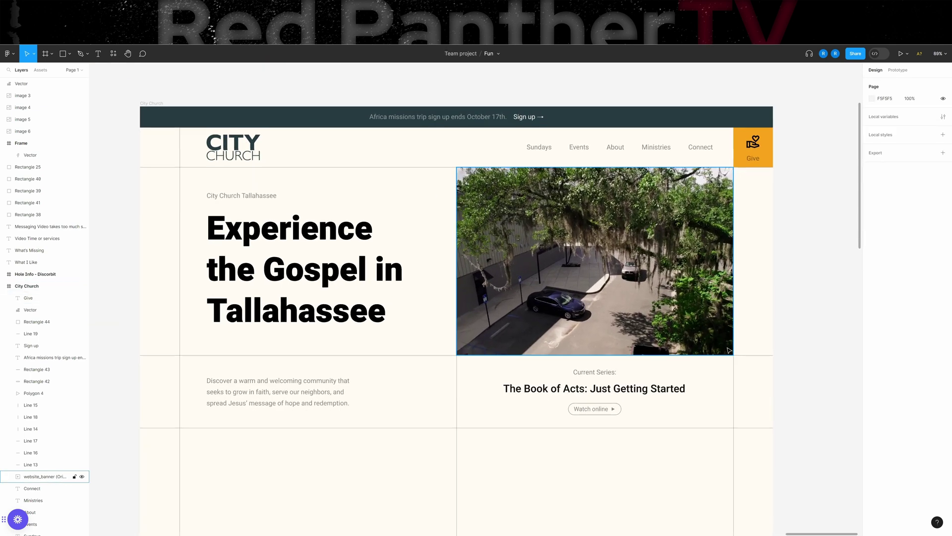
- Try a teal fill on the Give box, then undo to keep it orange
click(761, 162)
scroll(535, 263, up, 5)
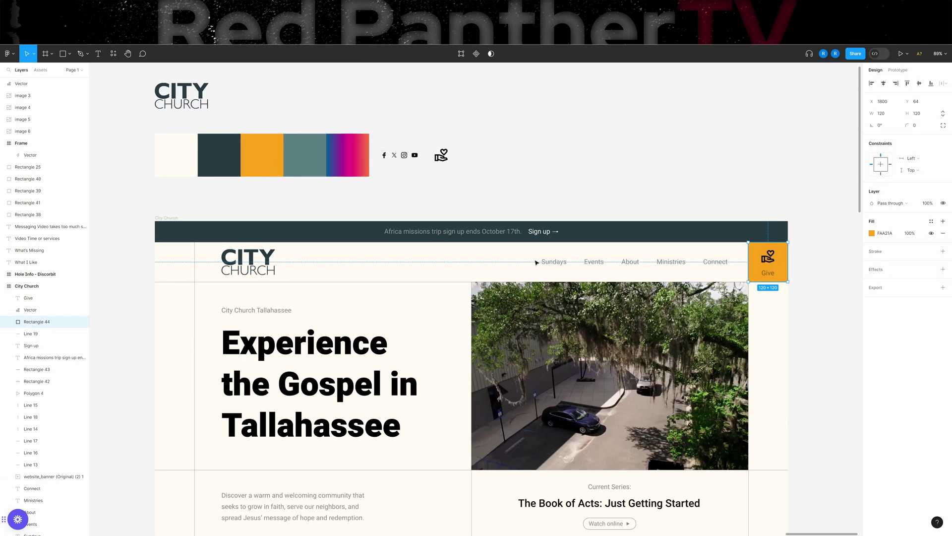
key(i)
click(314, 153)
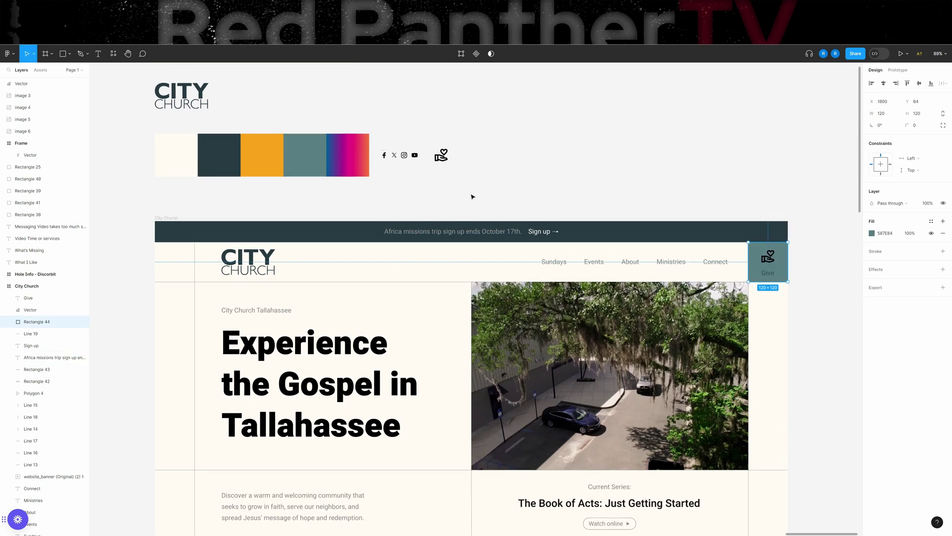
key(ctrl+z)
scroll(800, 281, up, 5)
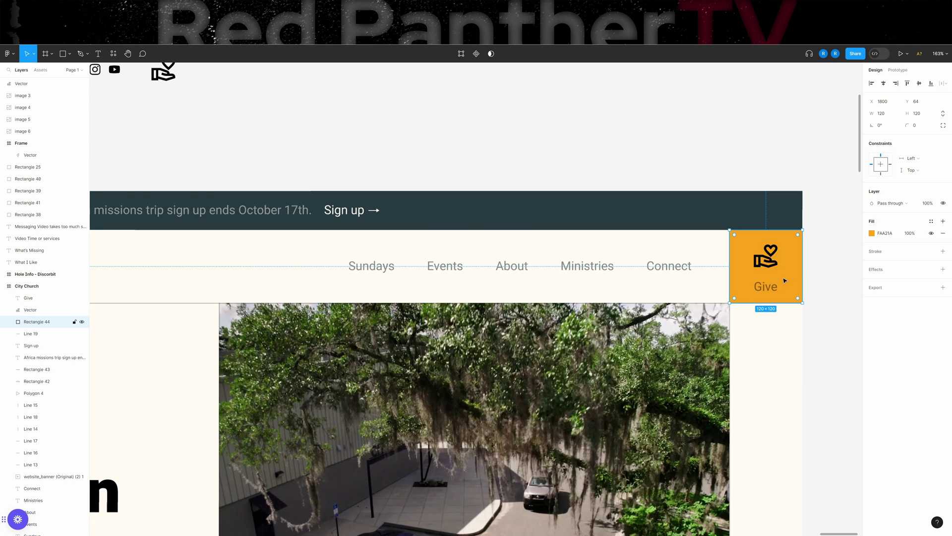
scroll(799, 302, right, 2)
scroll(799, 303, down, 1)
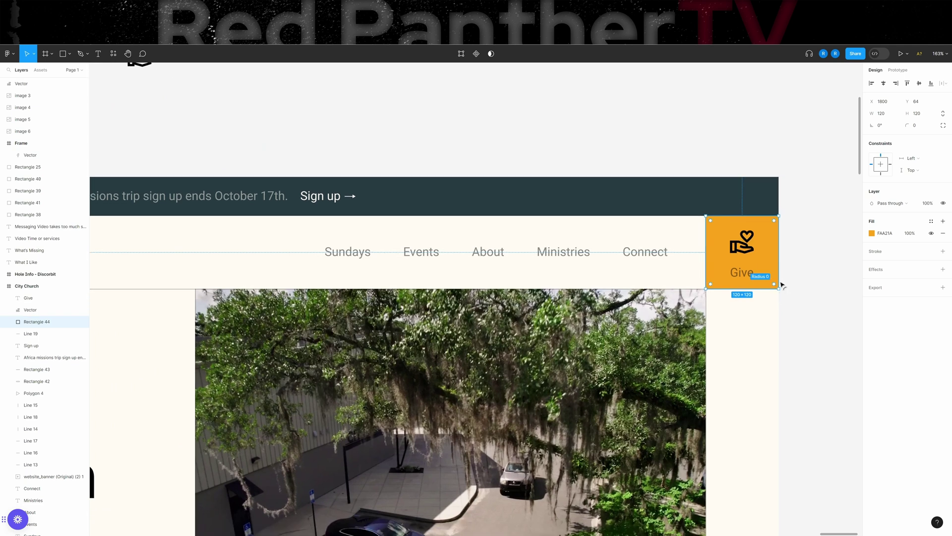
click(731, 334)
scroll(731, 334, down, 2)
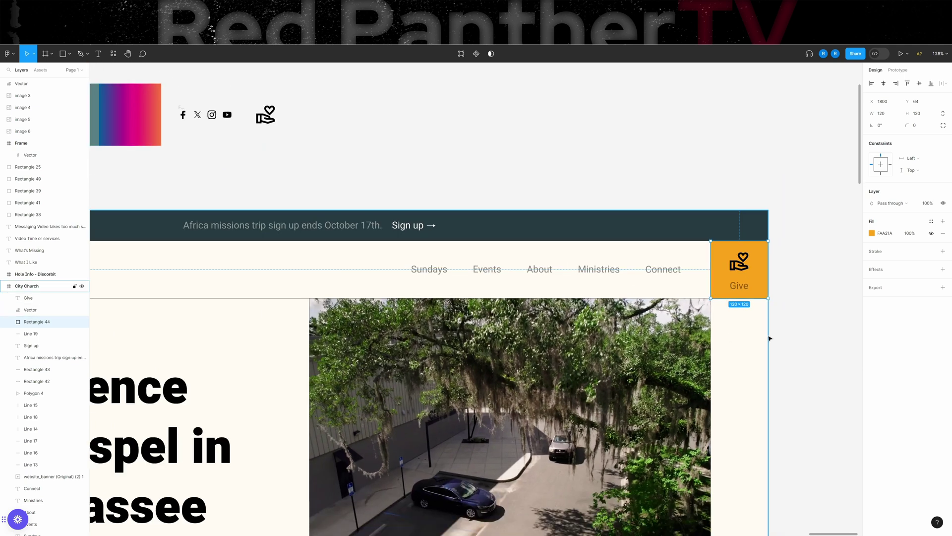
scroll(694, 357, down, 3)
scroll(464, 372, down, 1)
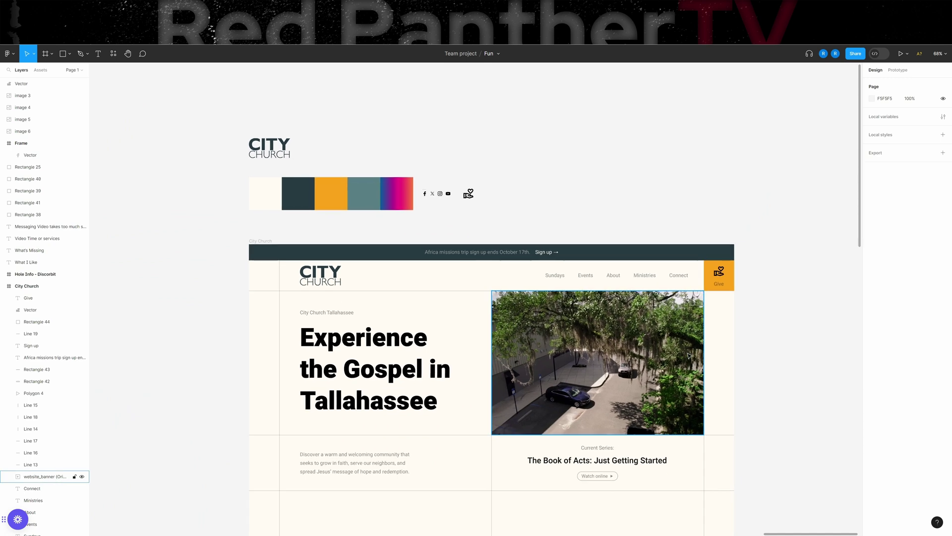
scroll(464, 372, up, 4)
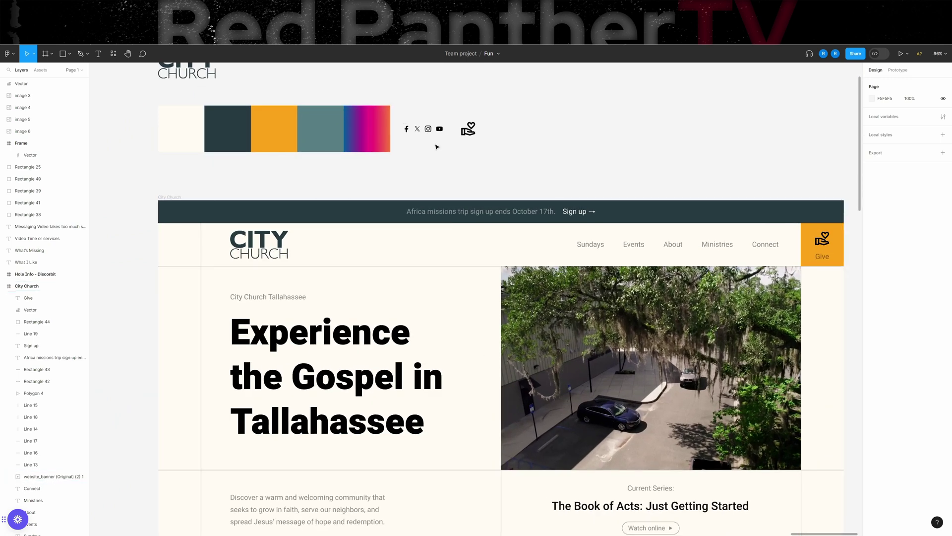
- Paste a copy of the social icons beside the hero heading
drag(445, 142, 398, 119)
scroll(469, 333, down, 2)
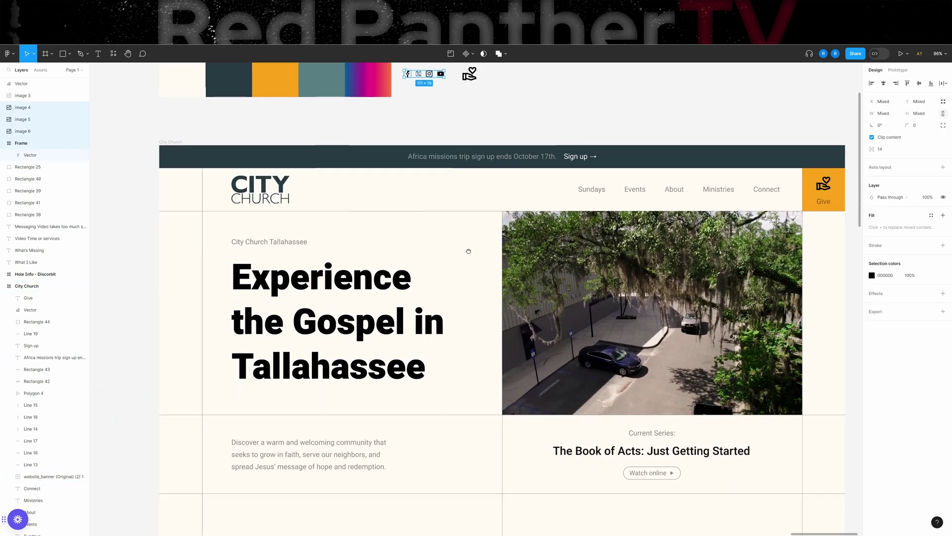
scroll(471, 284, up, 5)
scroll(472, 284, up, 4)
key(ctrl+v)
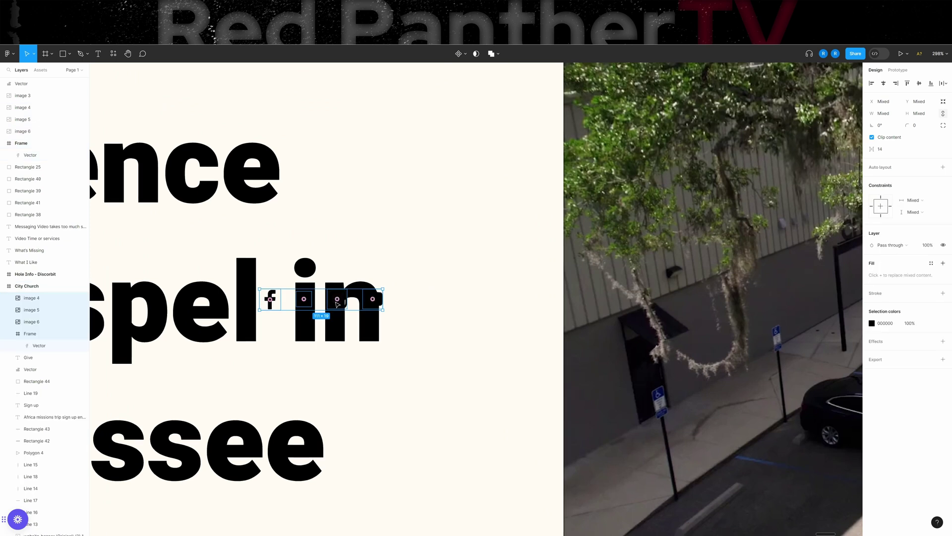
drag(337, 304, 404, 193)
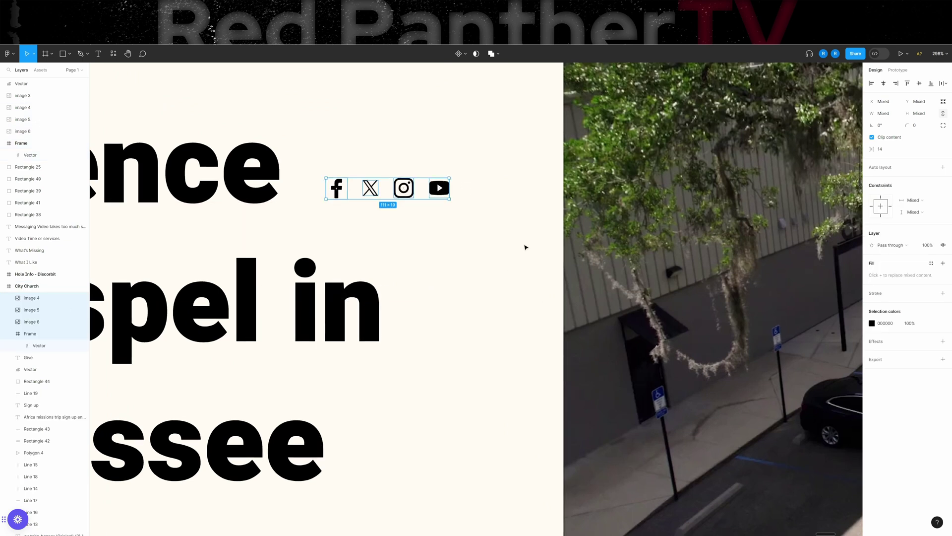
- Draw a 38×38 square with no fill and a black outline at 50% opacity
key(r)
drag(521, 216, 563, 260)
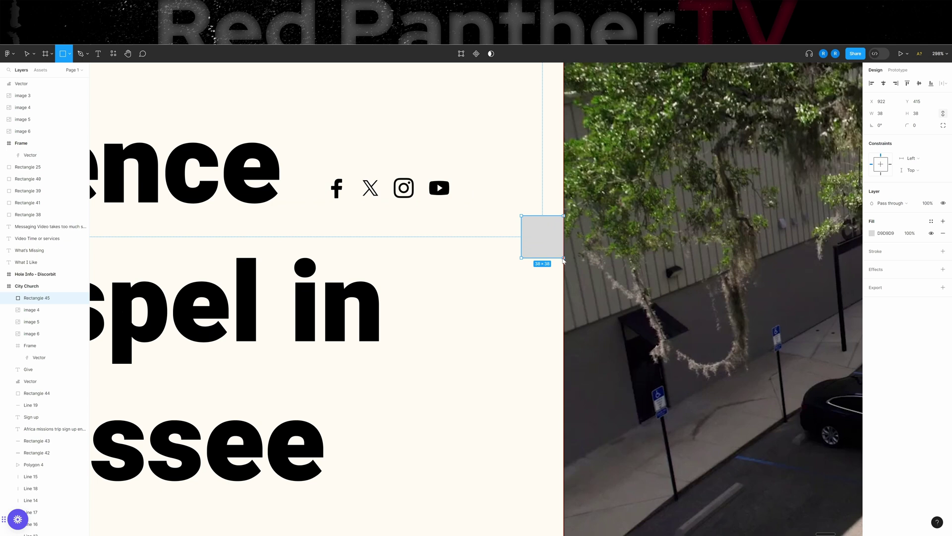
scroll(559, 304, down, 1)
scroll(559, 304, right, 1)
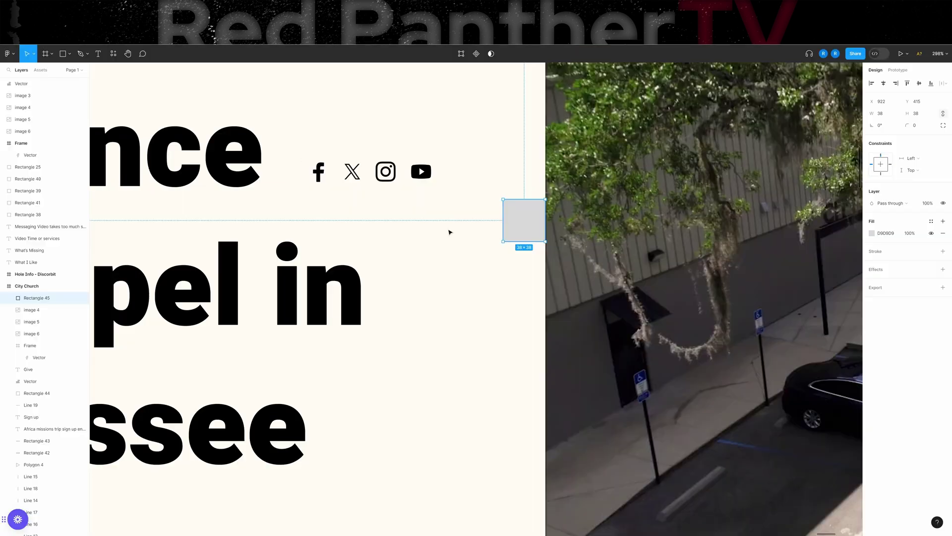
click(944, 233)
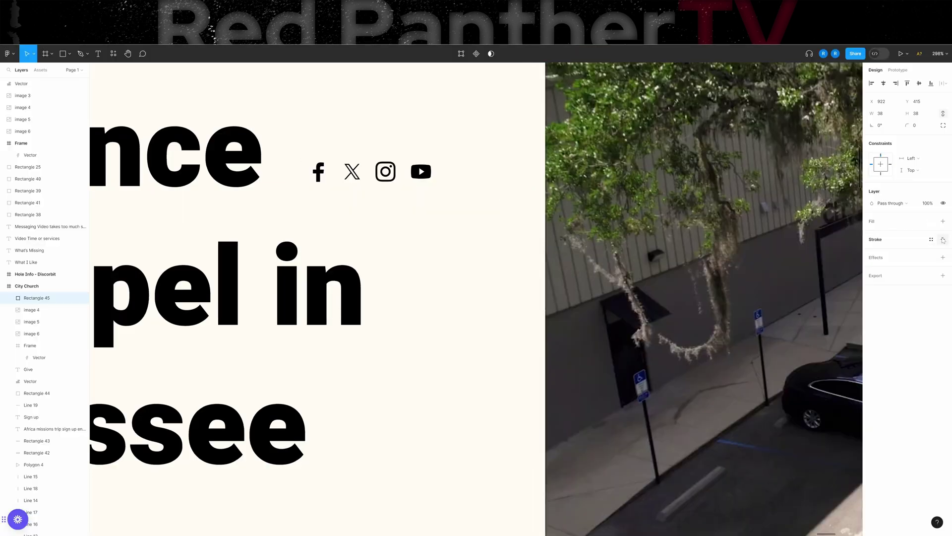
click(943, 239)
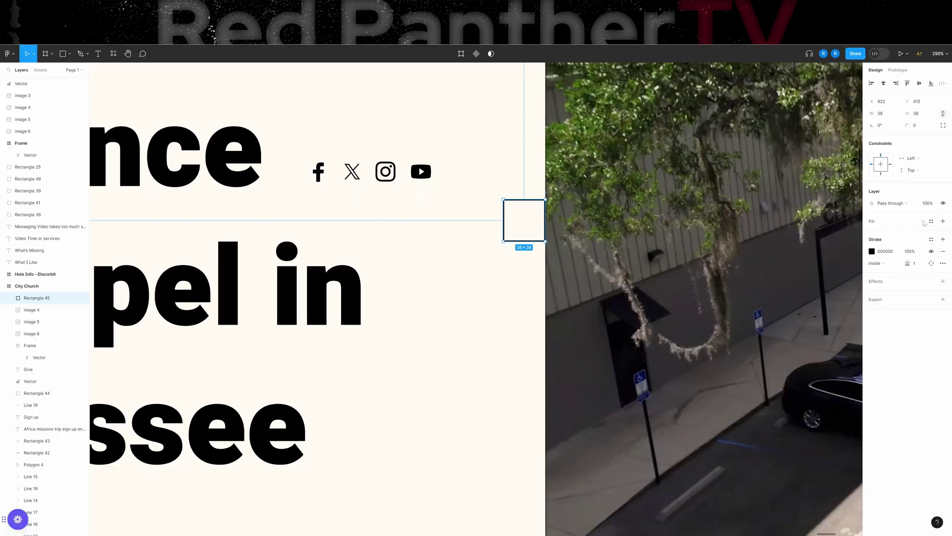
text(50)
key(Return)
- Put the Facebook icon in the box and the X icon in a copy directly below
drag(319, 172, 526, 220)
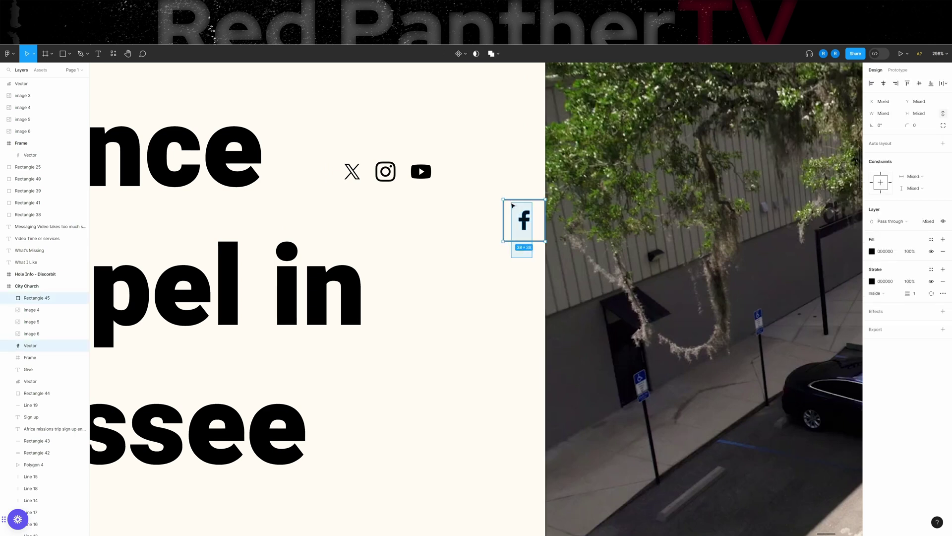
key(ctrl+d)
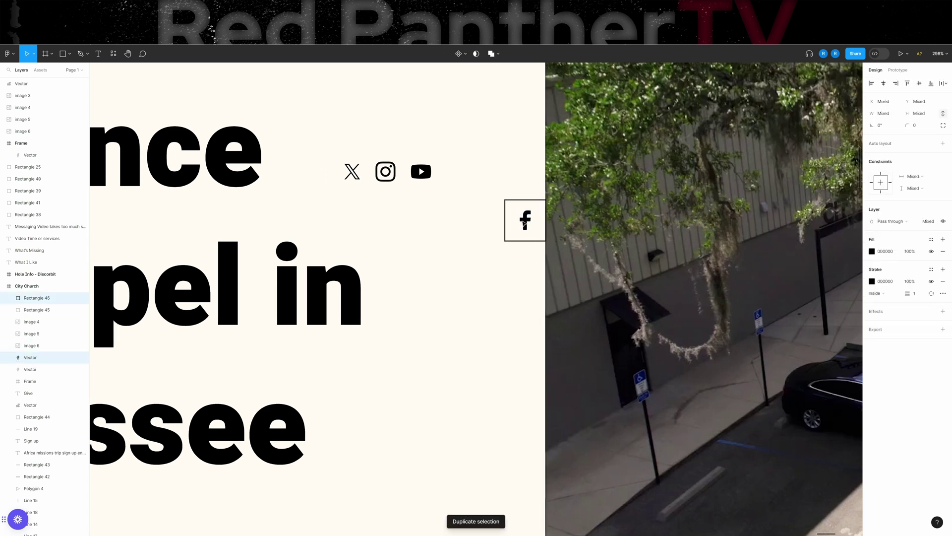
drag(510, 227, 522, 259)
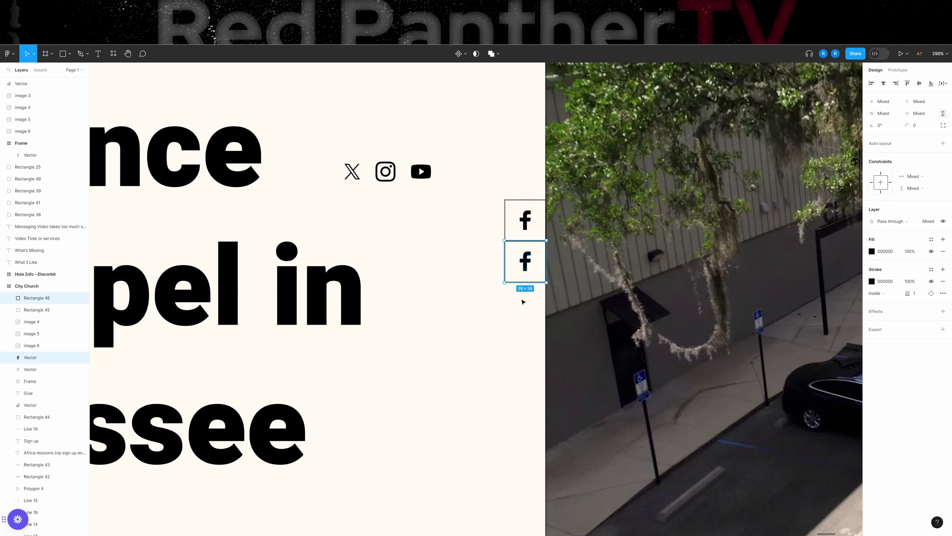
click(527, 266)
key(Delete)
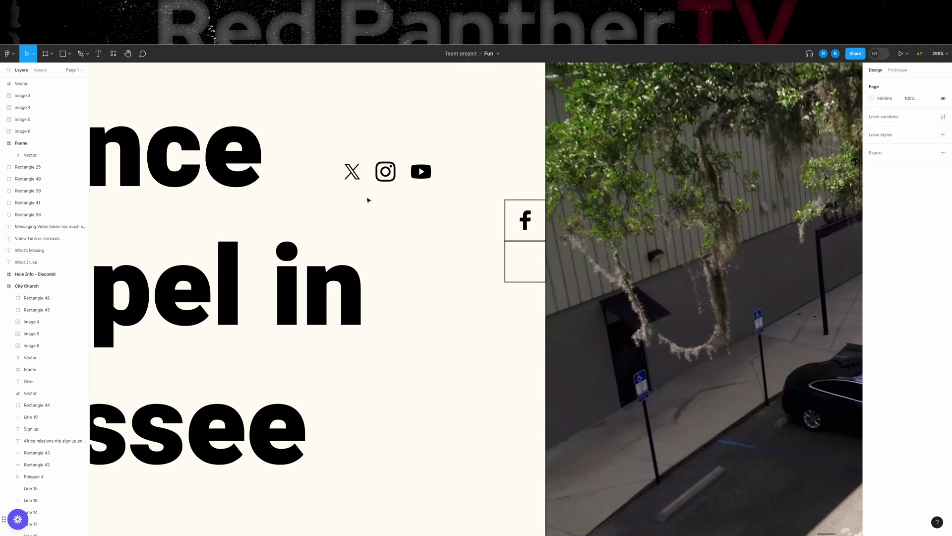
drag(355, 175, 526, 261)
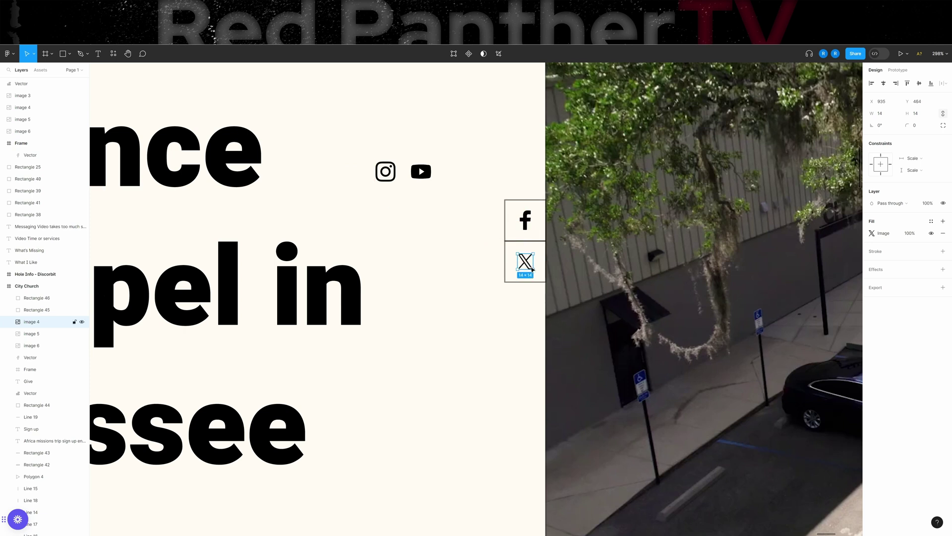
- Duplicate the X box into a third box holding the Instagram icon
shift+click(520, 256)
shift+click(520, 233)
click(519, 270)
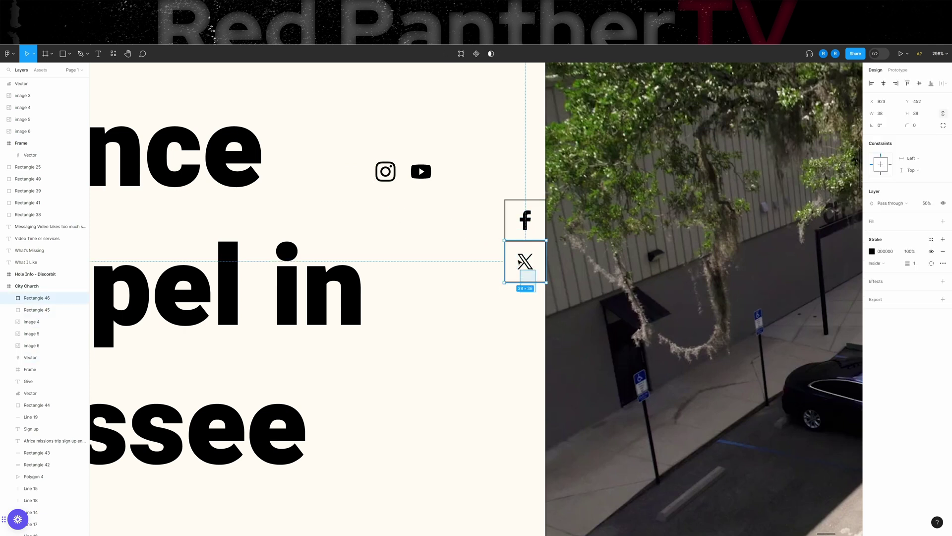
shift+click(525, 261)
key(ctrl+d)
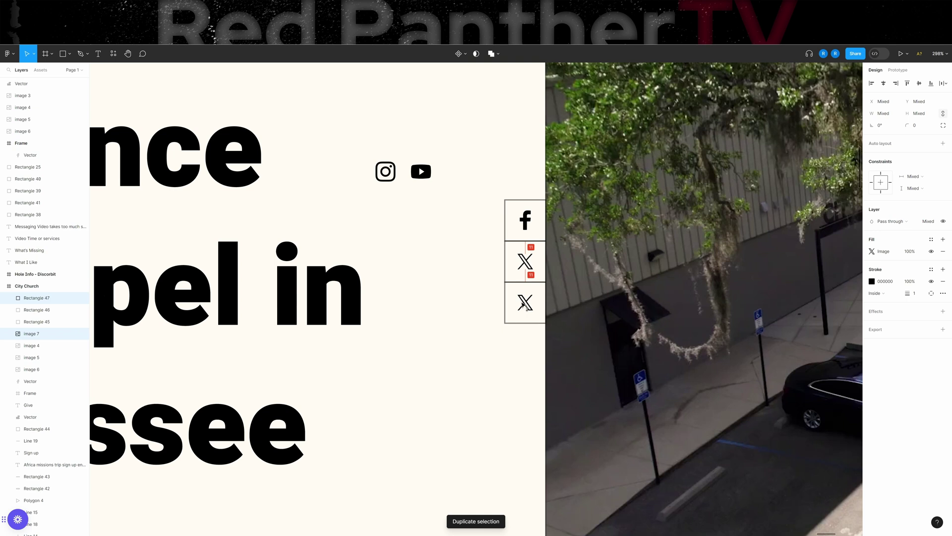
click(525, 304)
key(Delete)
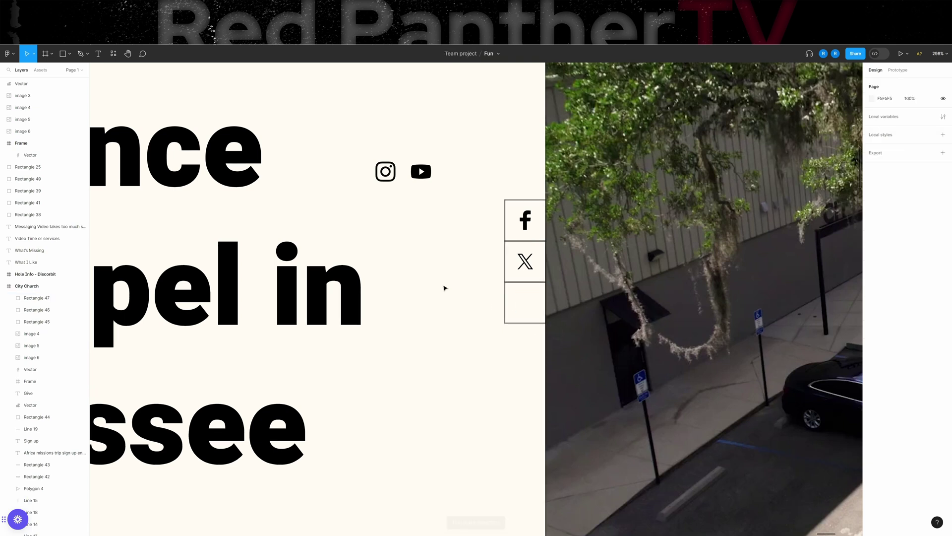
click(397, 183)
drag(398, 184, 538, 314)
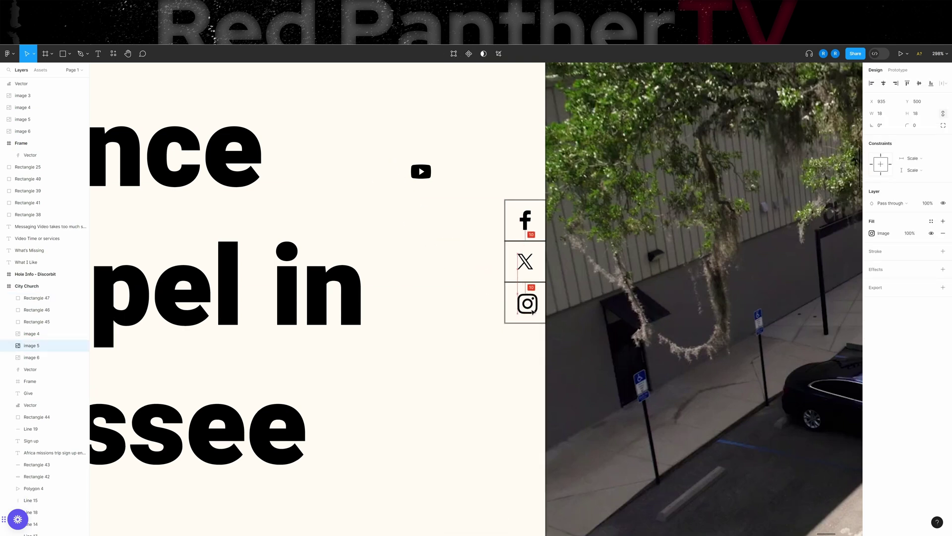
- Add a fourth box underneath holding the YouTube icon
shift+click(516, 307)
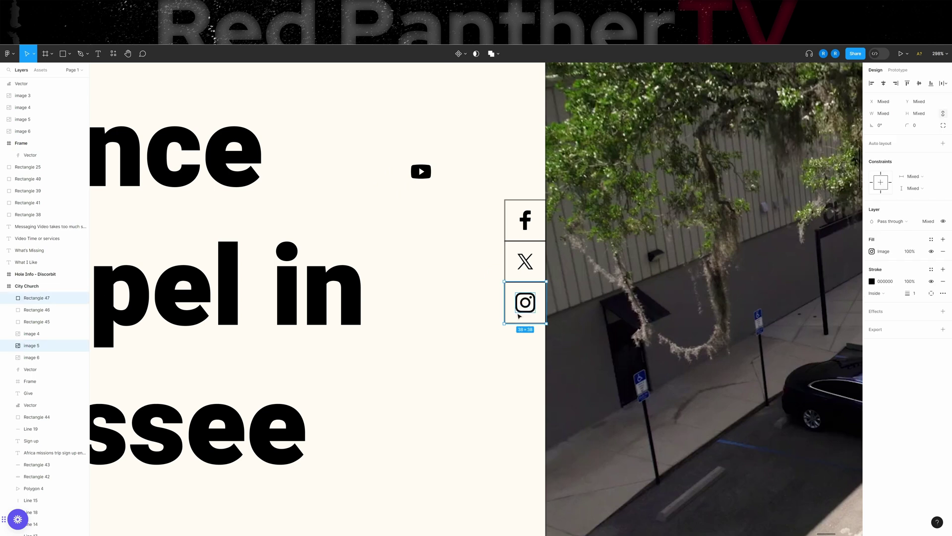
key(ctrl+d)
drag(516, 308, 523, 354)
click(485, 357)
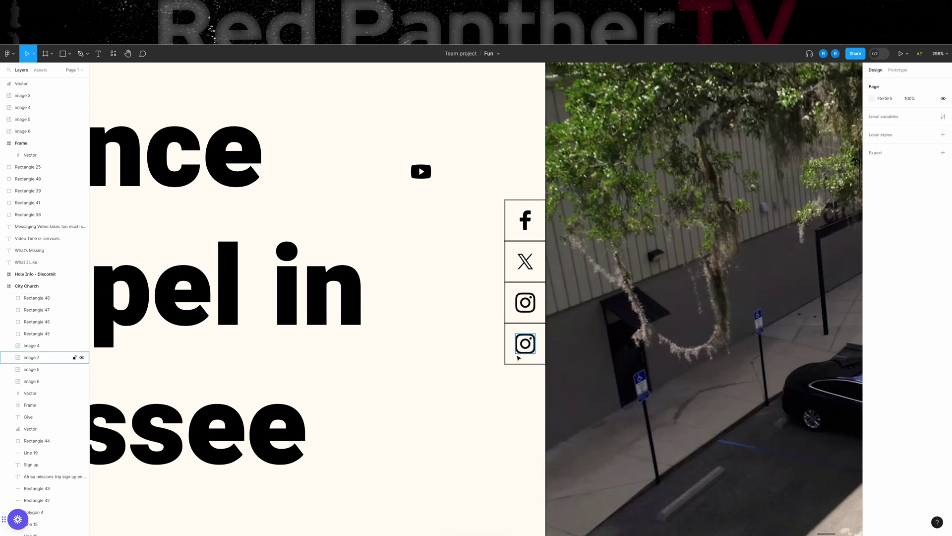
click(525, 343)
key(Delete)
drag(426, 178, 530, 351)
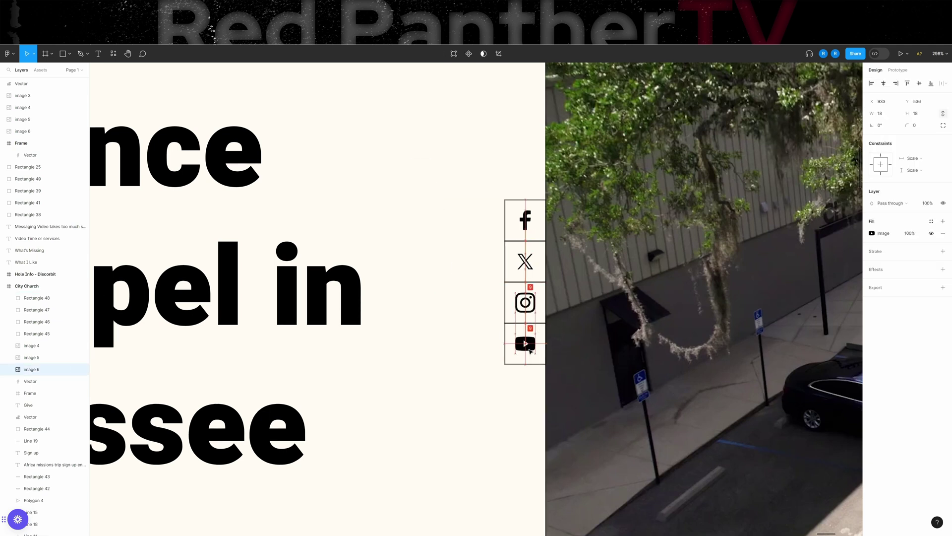
click(481, 364)
scroll(484, 367, down, 3)
- Select the stacked social icon column, then scroll down to the hero's text row
scroll(483, 367, down, 4)
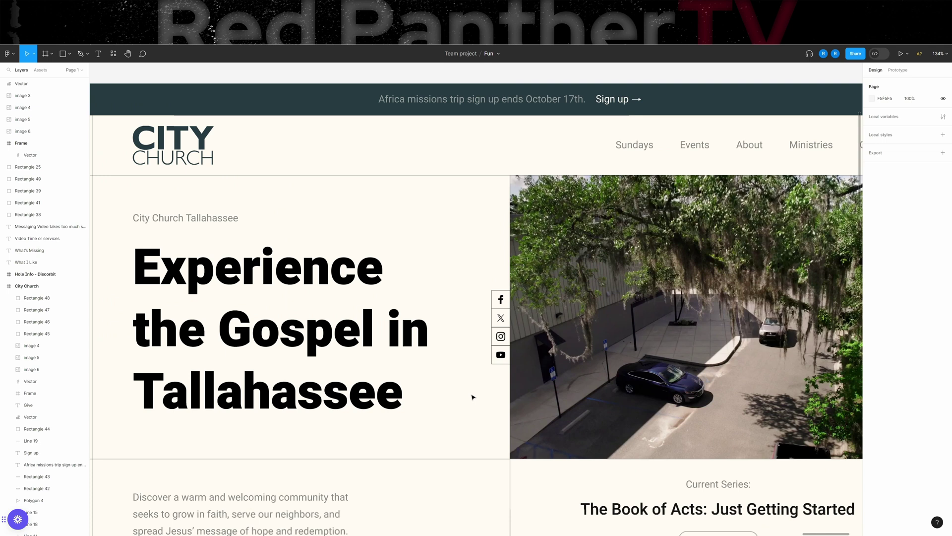
drag(483, 267, 507, 318)
scroll(507, 318, down, 5)
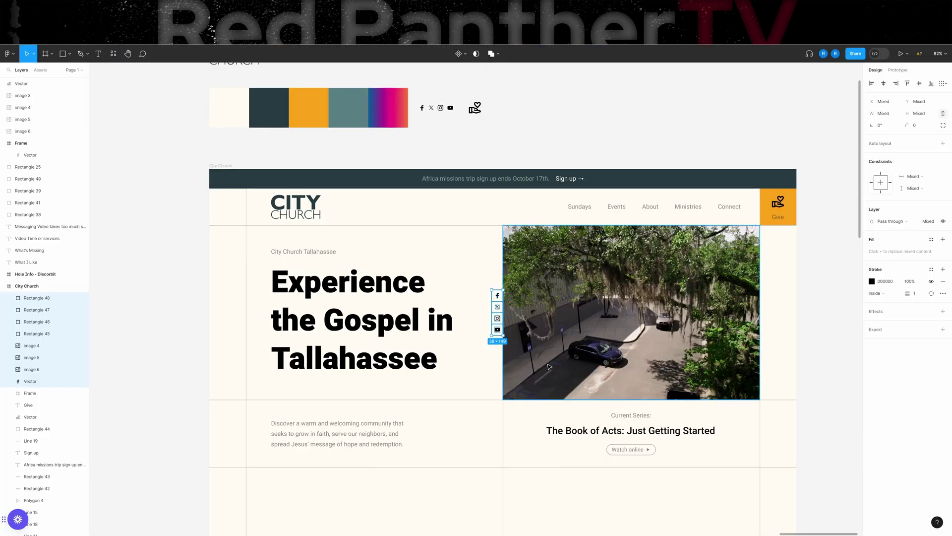
click(804, 329)
scroll(824, 367, down, 2)
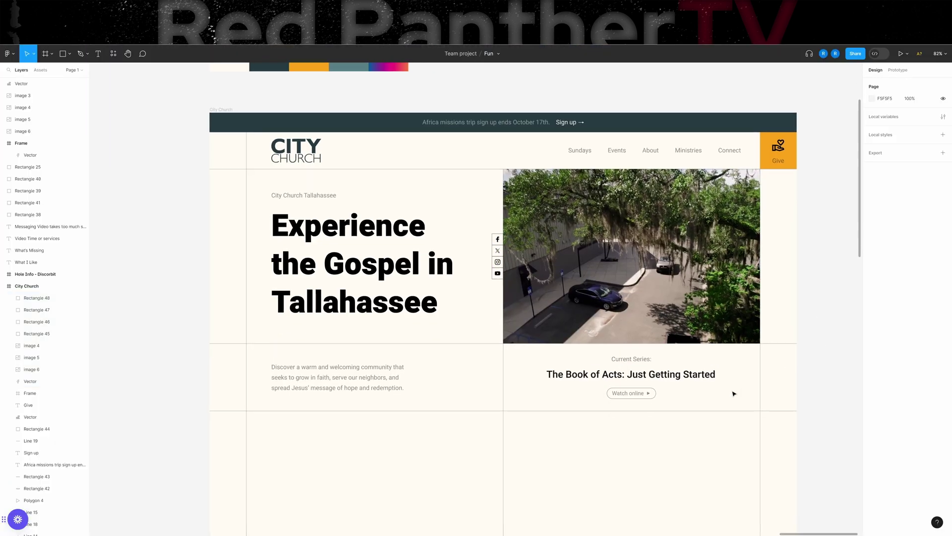
scroll(734, 393, down, 1)
scroll(734, 393, right, 1)
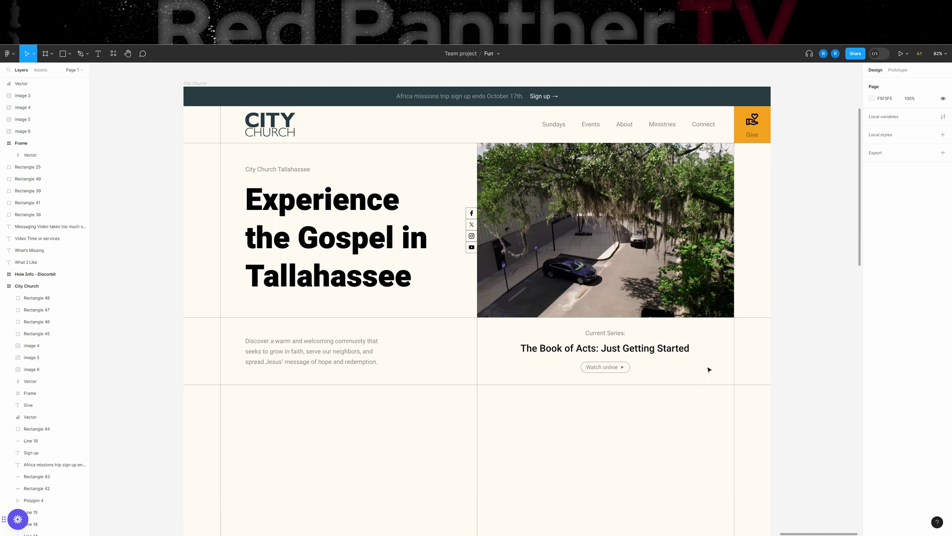
scroll(523, 428, down, 4)
scroll(523, 428, left, 1)
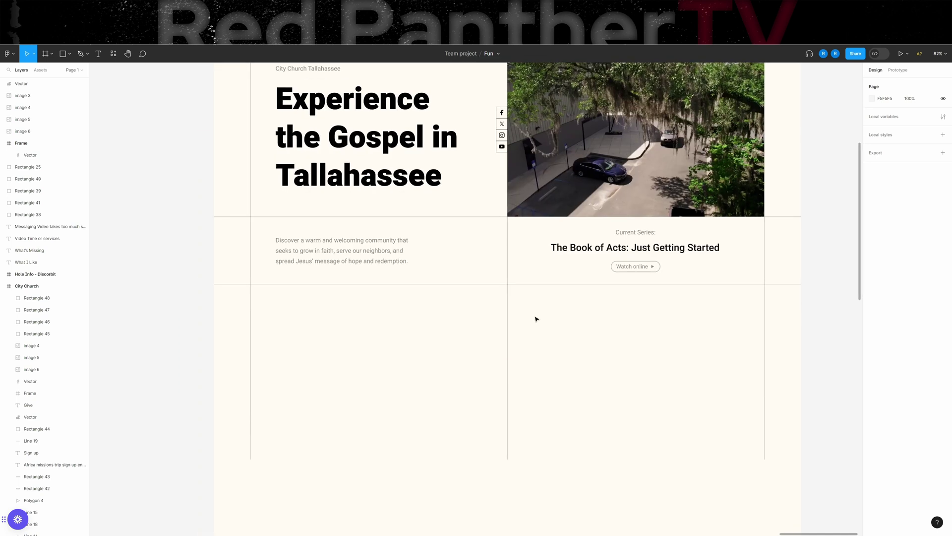
- Duplicate the grid line under the text row and move the copy down to Y 1130
click(451, 284)
scroll(446, 353, up, 4)
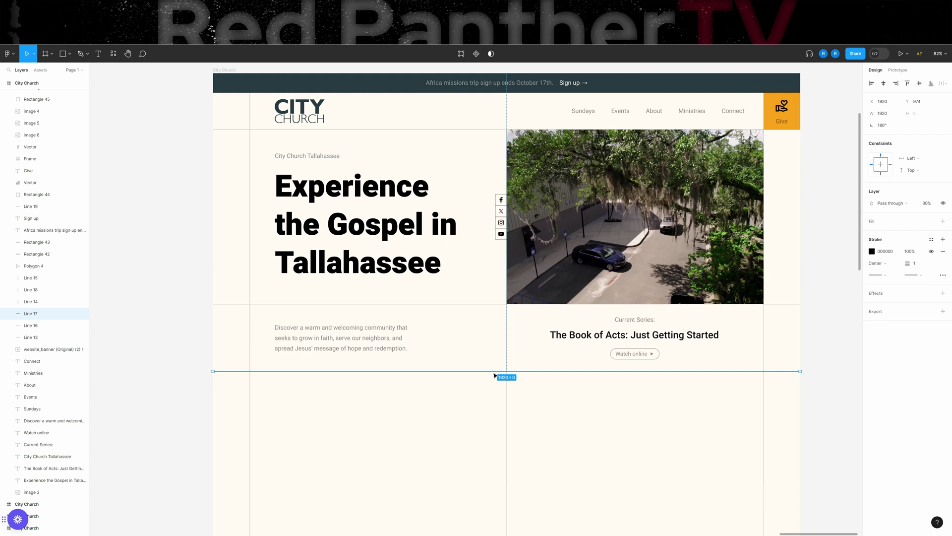
click(486, 395)
click(476, 371)
key(ctrl+d)
drag(476, 375, 477, 421)
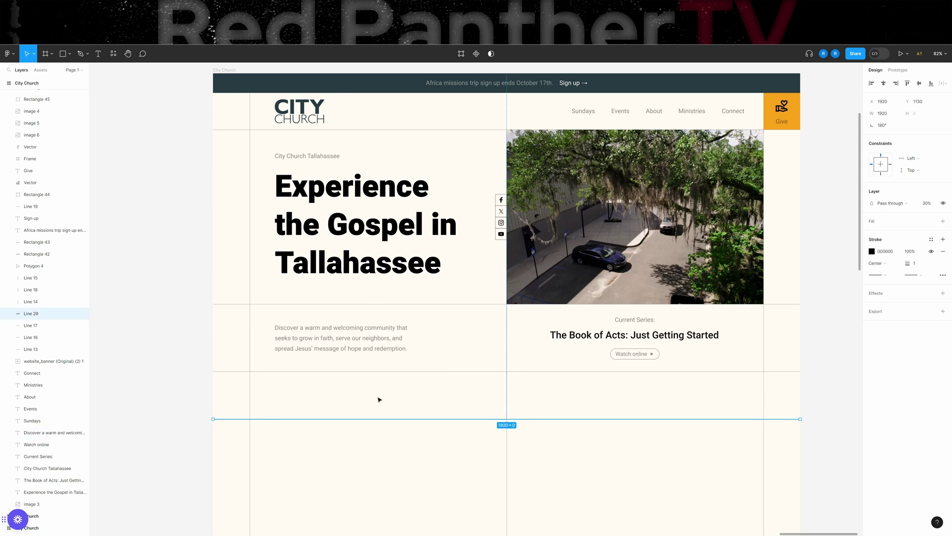
drag(378, 398, 391, 383)
click(308, 149)
- Copy the City Church Tallahassee text into the new row at font size 30
key(ctrl+d)
drag(308, 151, 310, 381)
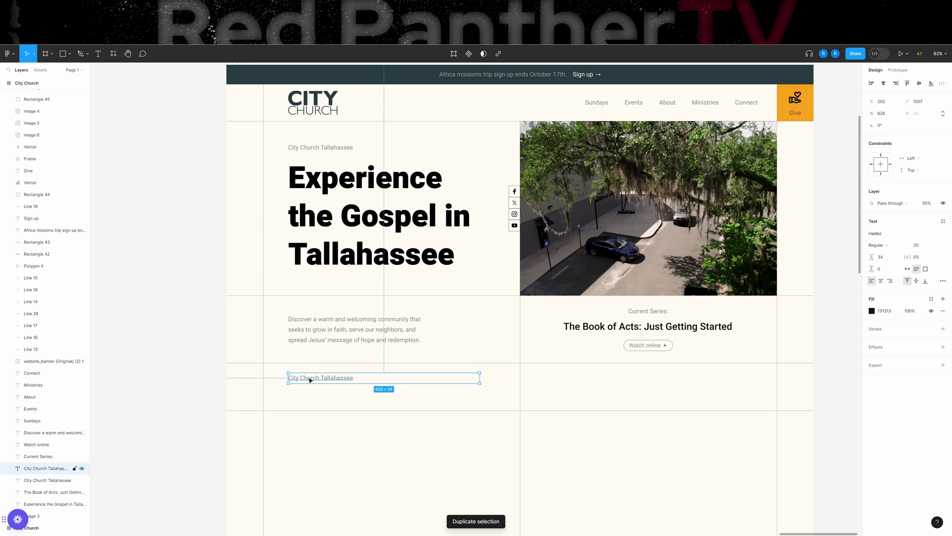
click(921, 248)
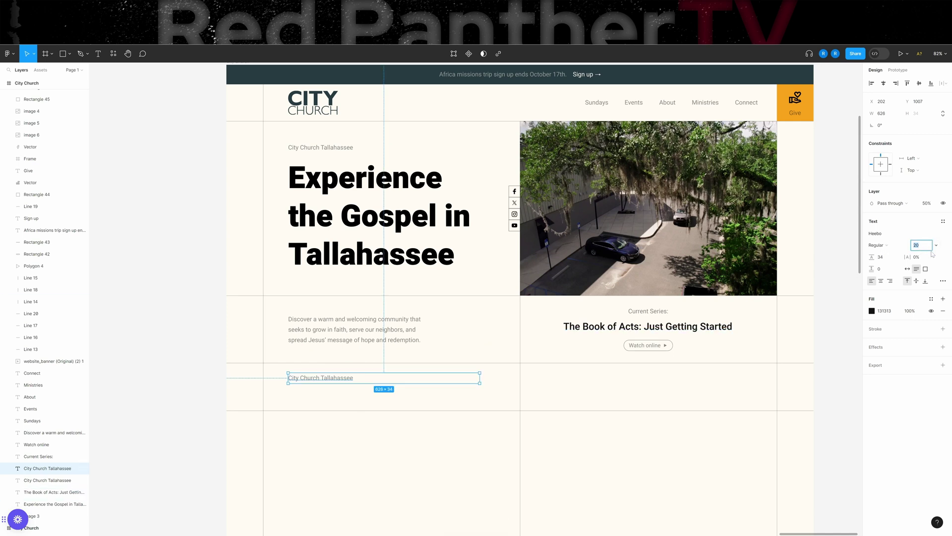
text(30)
key(Return)
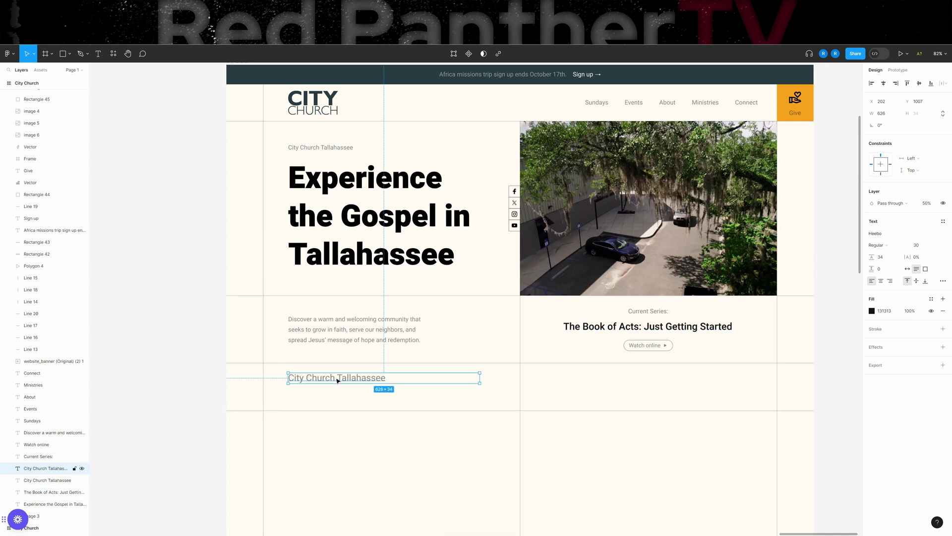
- Retype the copy as 'Come join us on Sunday!' and nudge the new grid line up
key(Return)
text(C)
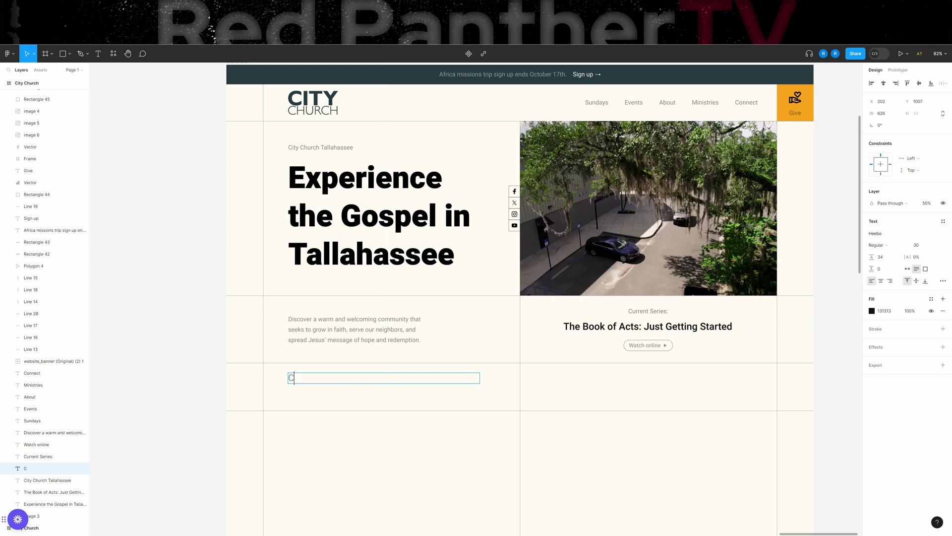
text(ome join us on Sundays)
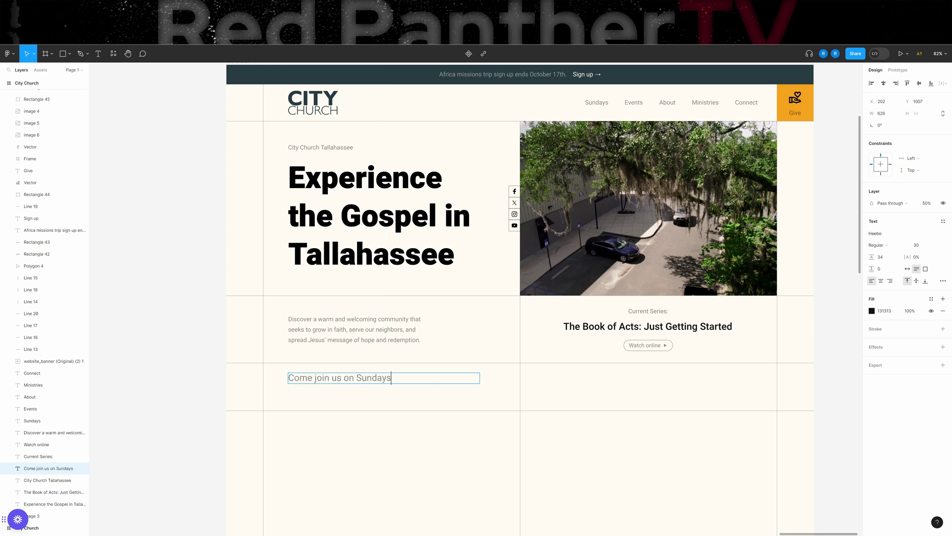
key(BackSpace)
text(!)
key(Escape)
mouse_move(429, 410)
mouse_down()
mouse_move(437, 392)
mouse_move(455, 395)
mouse_move(429, 393)
mouse_up()
scroll(429, 394, up, 3)
- Duplicate it as an '8:30a' time placed after 'Sunday!' and adjust its opacity
click(386, 378)
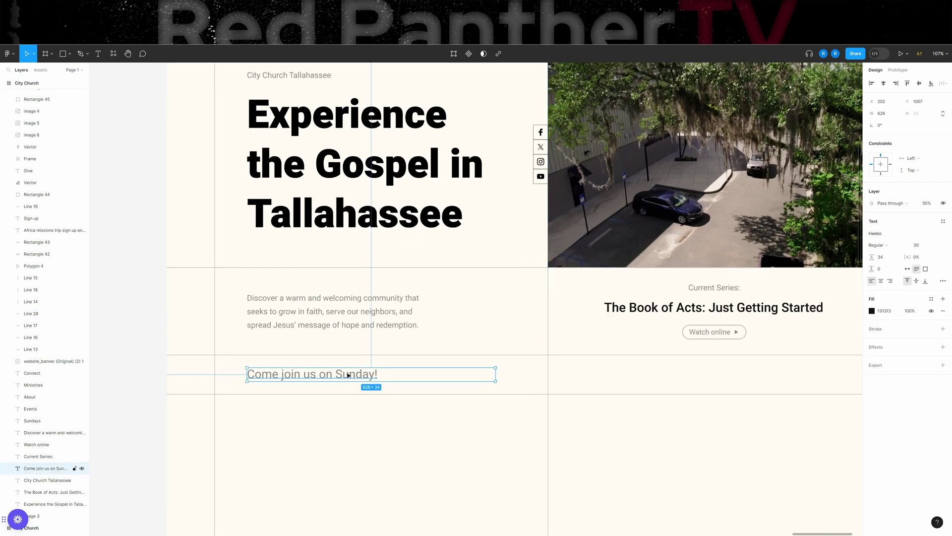
key(ctrl+d)
drag(349, 375, 457, 376)
click(907, 269)
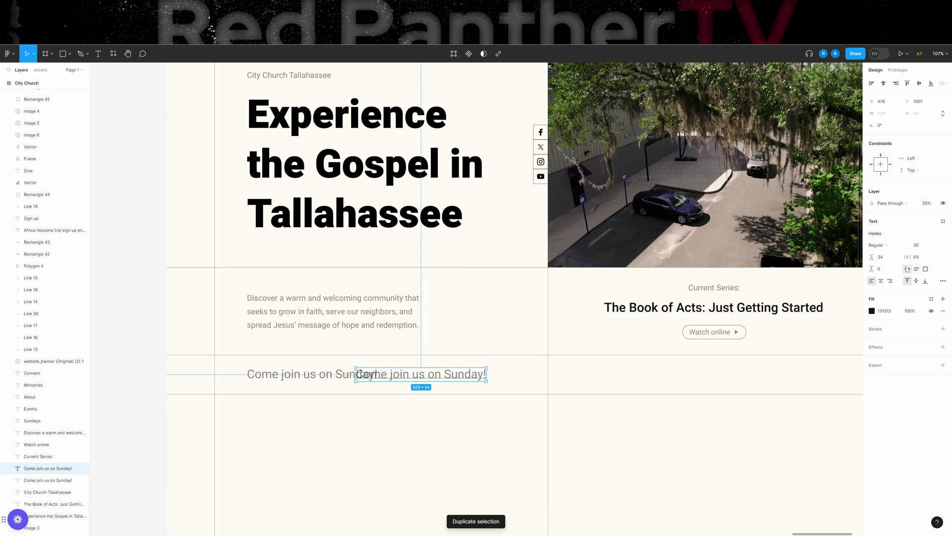
key(Return)
text(8)
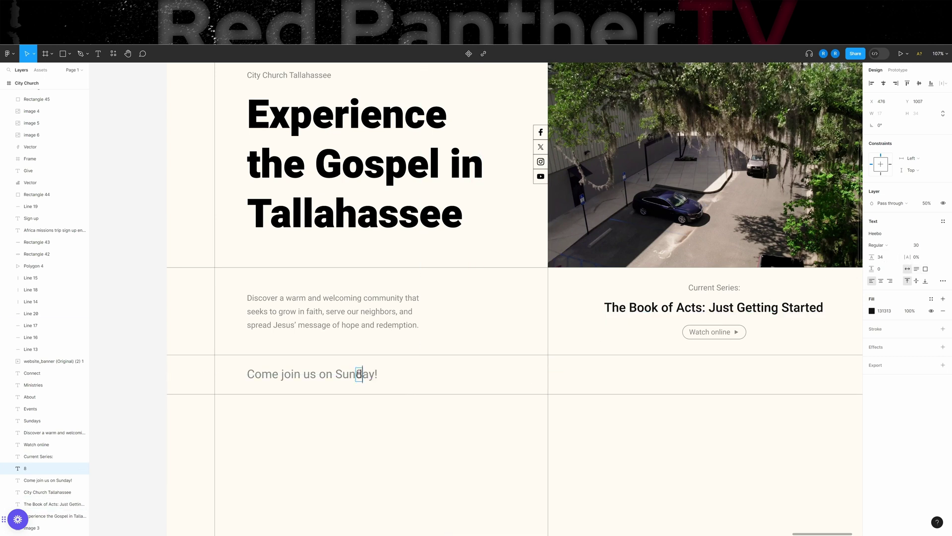
text(:30a)
double_click(378, 374)
click(371, 375)
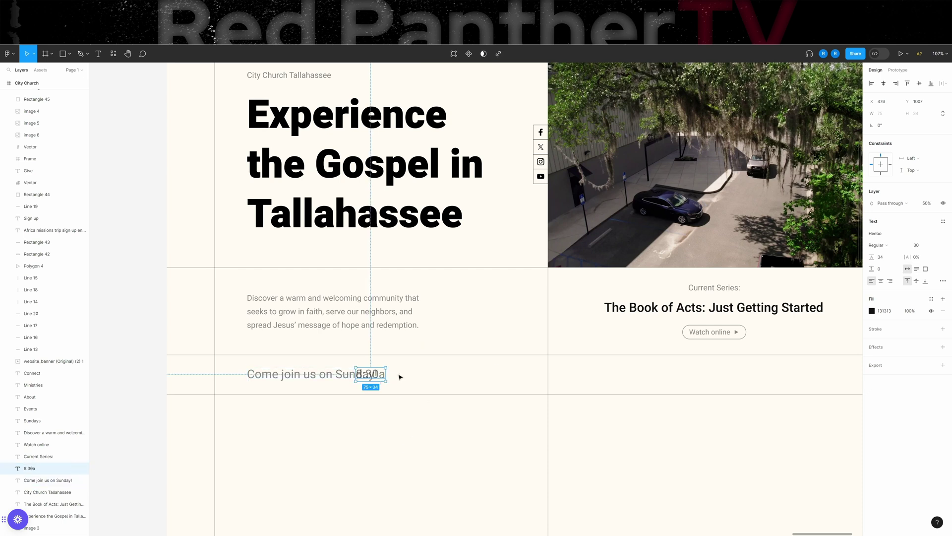
drag(378, 376, 421, 375)
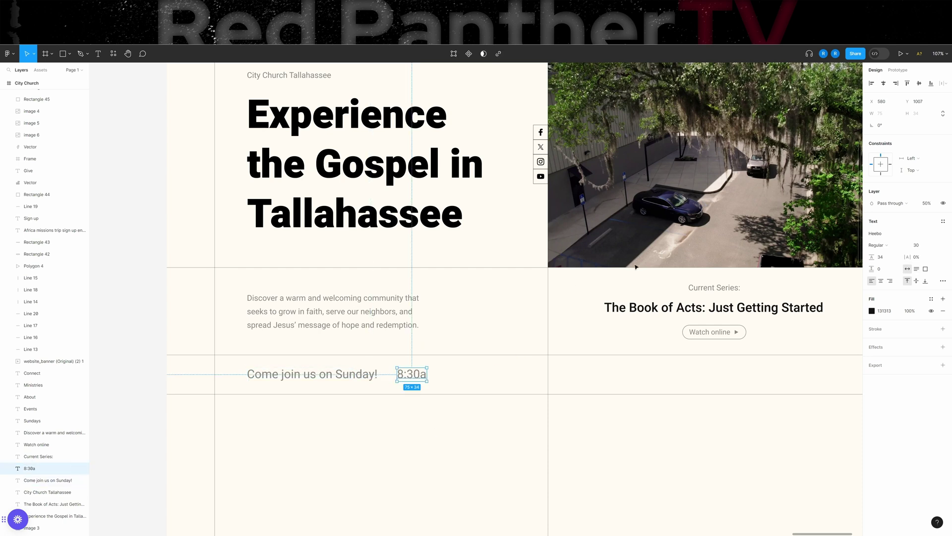
click(928, 204)
- Set 8:30a to 100% opacity, copy it as 10a, and fit the Sunday text box
text(100)
key(Return)
key(ctrl+d)
drag(420, 382, 465, 379)
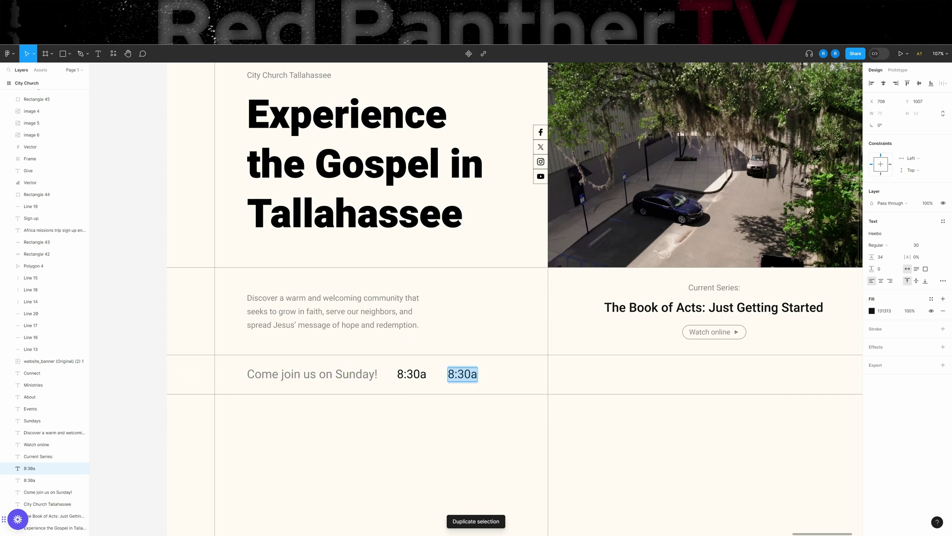
text(10a)
click(464, 380)
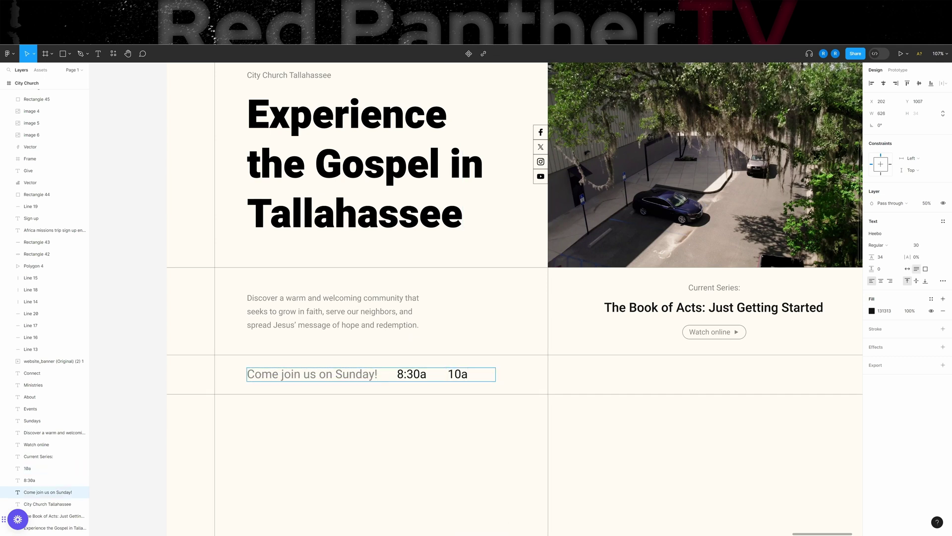
drag(494, 375, 378, 375)
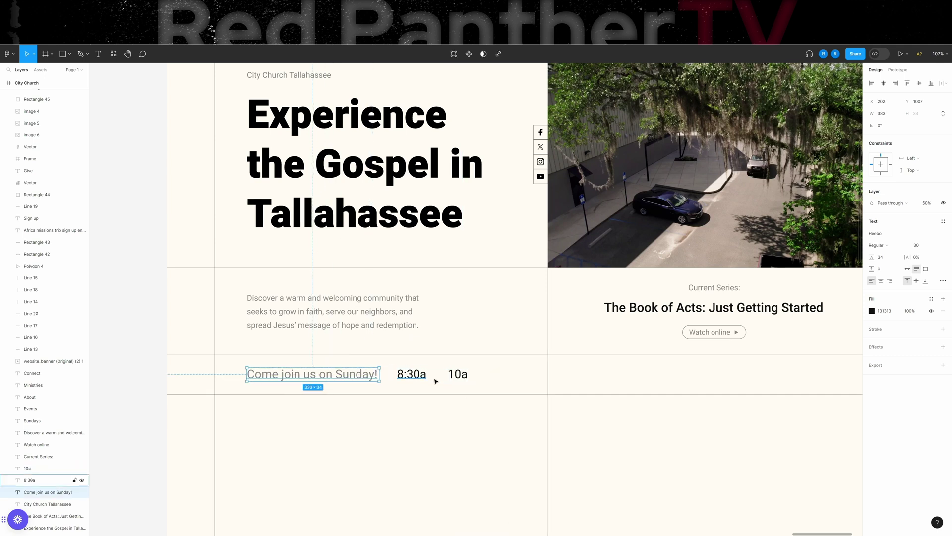
- Duplicate the 10a time further right and retype it as 11:30a
click(456, 376)
key(ctrl+d)
drag(455, 377, 493, 377)
key(Return)
text(11:30a)
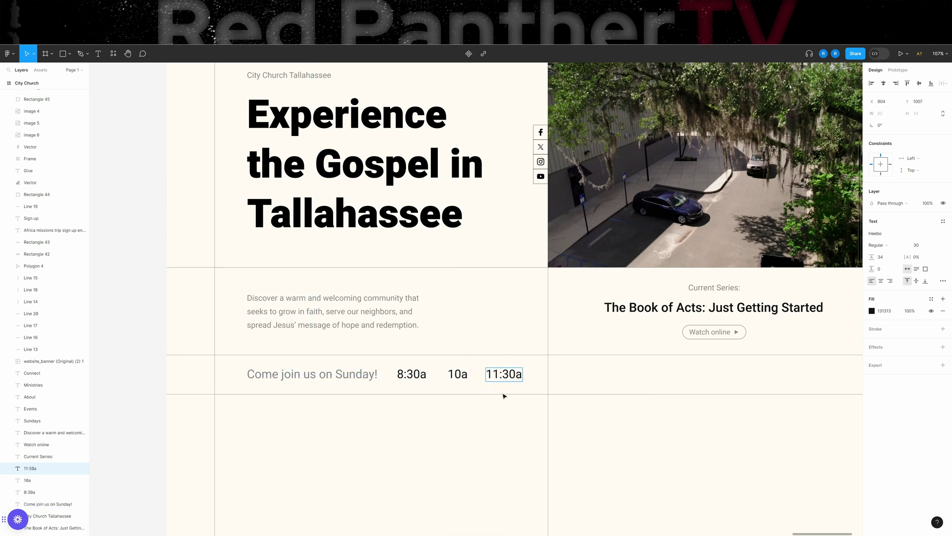
key(Escape)
- Even the spacing of 8:30a, 10a and 11:30a and draw a rectangle around them
click(408, 378)
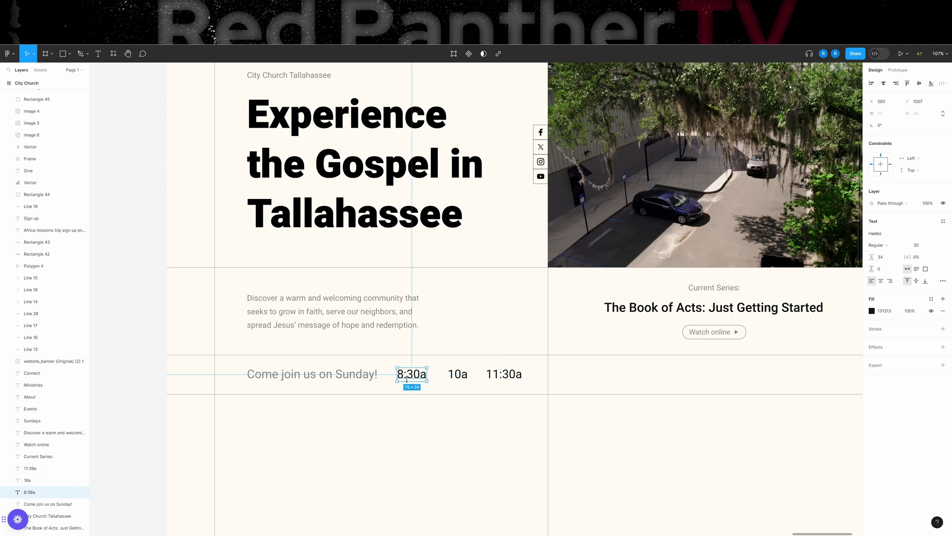
drag(409, 379, 416, 378)
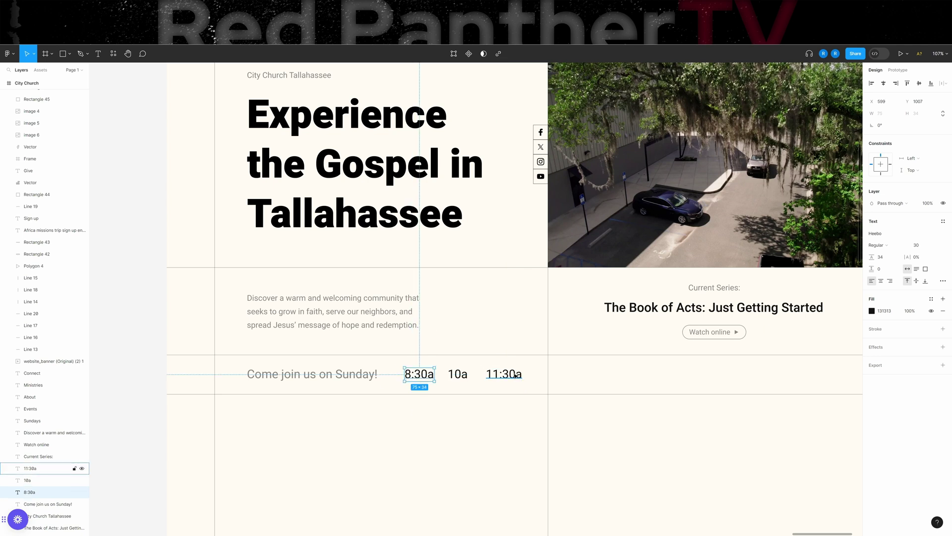
drag(514, 377, 510, 377)
click(456, 378)
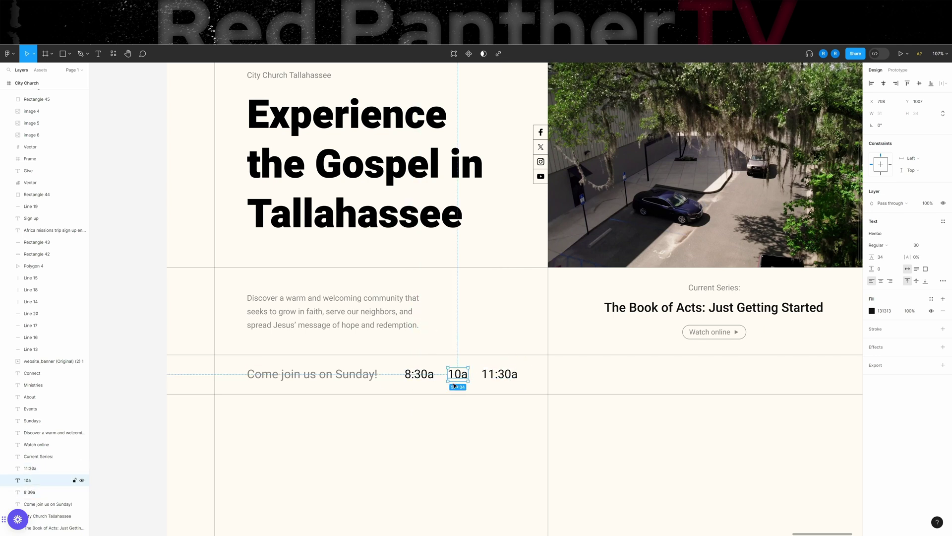
key(r)
drag(391, 357, 529, 387)
- Remove the rectangle's fill and give it a 131313 outline at 50% opacity
click(943, 234)
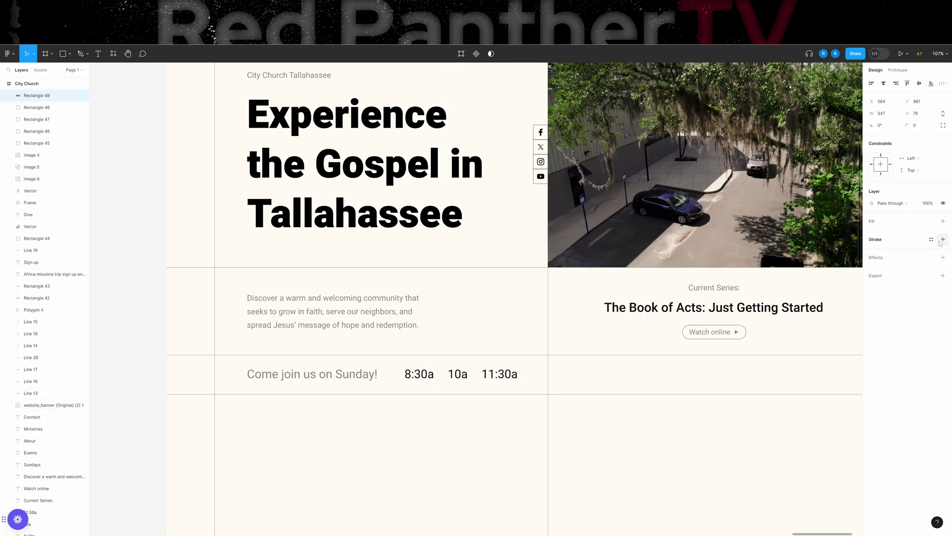
click(943, 241)
click(872, 252)
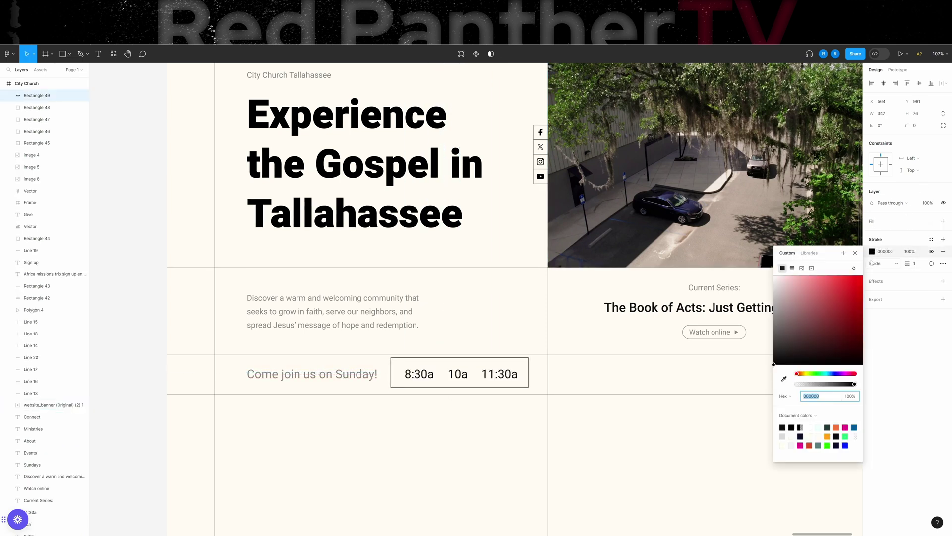
click(892, 252)
text(131313)
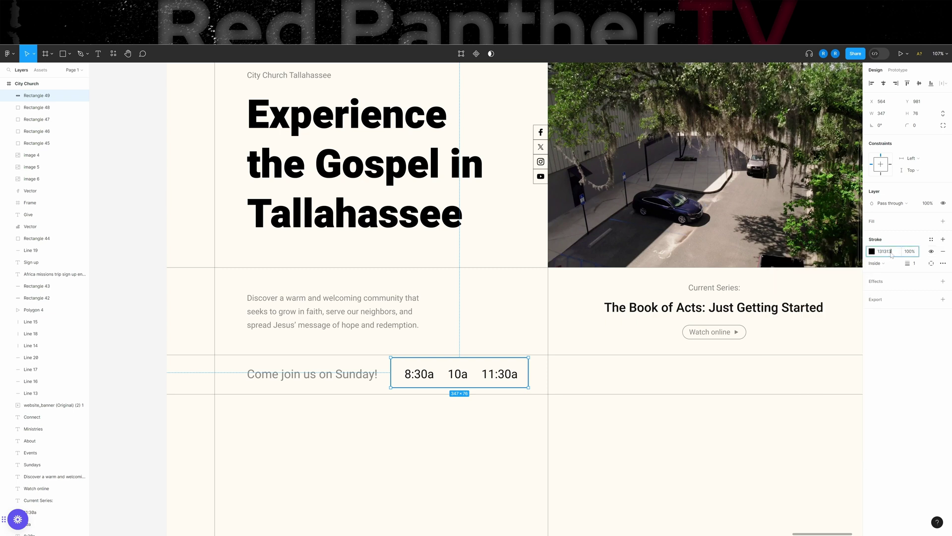
key(Return)
click(909, 252)
text(50)
key(Return)
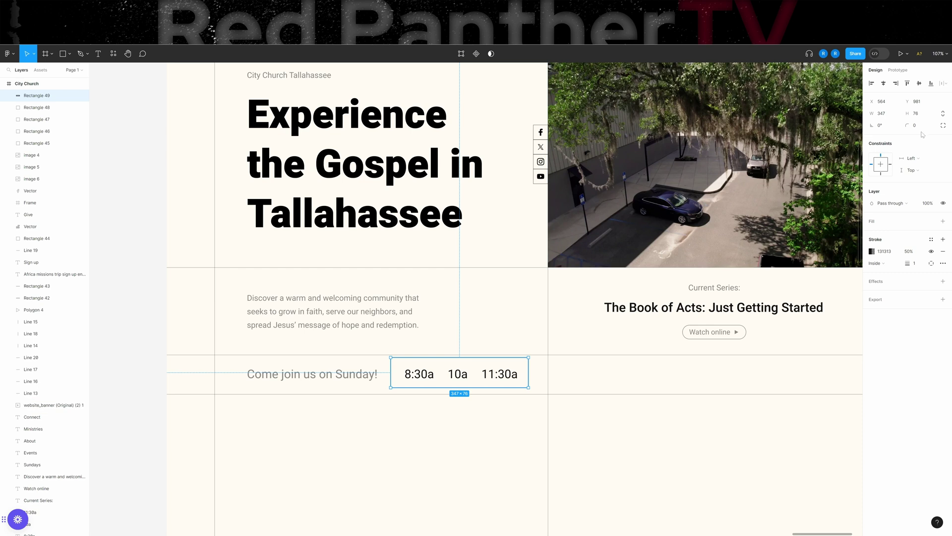
- Set corner radius 100, shorten the pill to 62 high and centre it in the row
click(918, 128)
text(100)
key(Return)
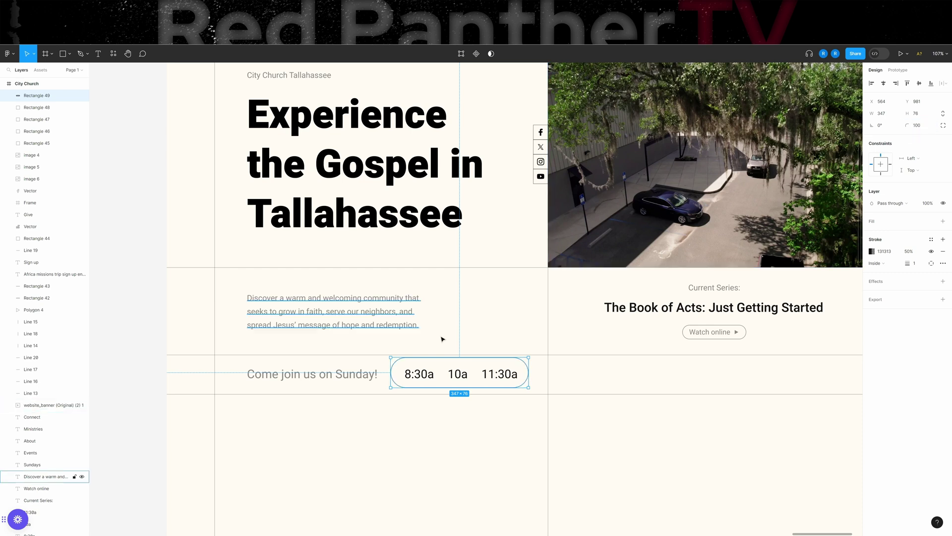
scroll(442, 336, up, 2)
scroll(479, 436, up, 5)
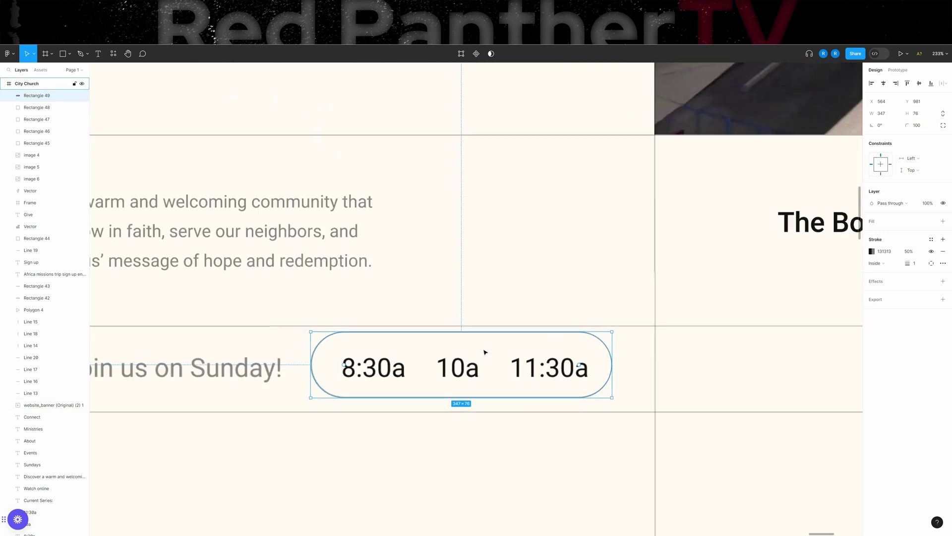
drag(487, 332, 488, 343)
click(505, 395)
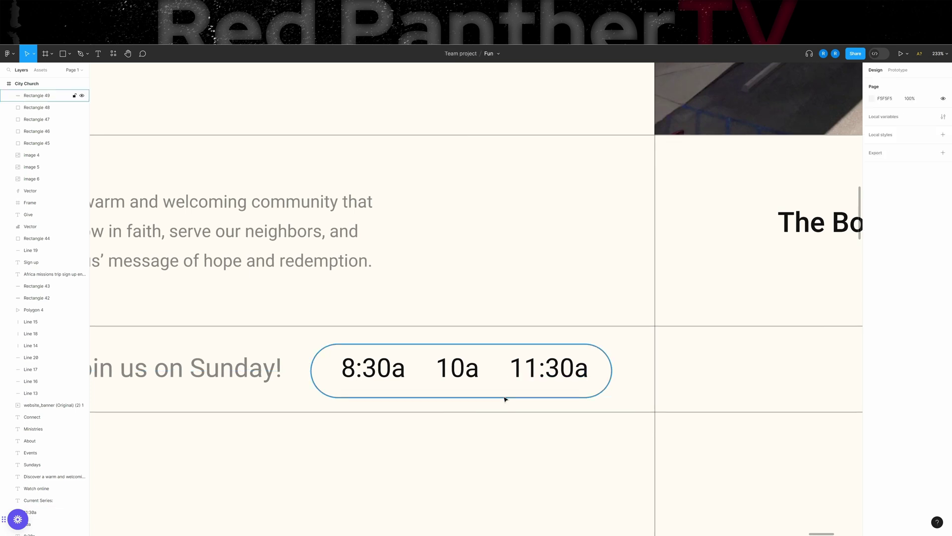
drag(505, 395, 515, 395)
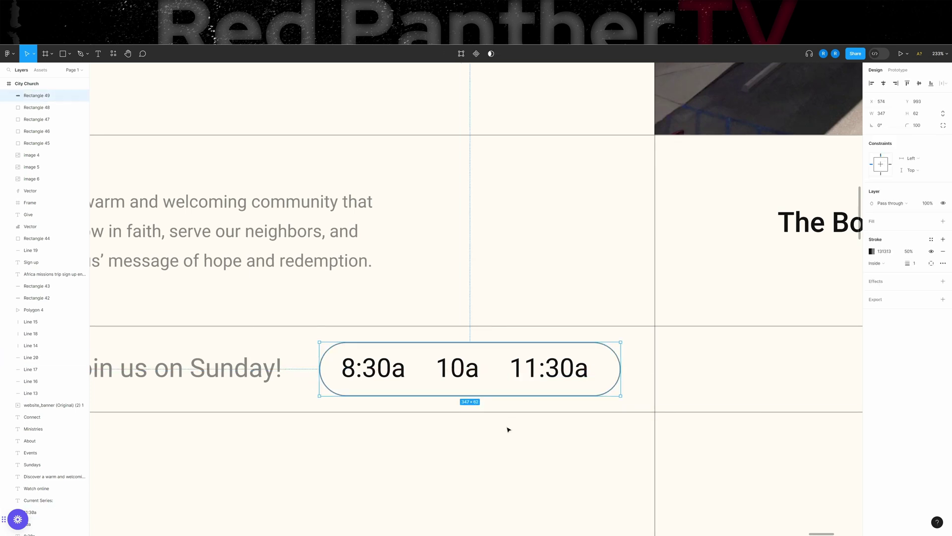
- Narrow the pill to 340 wide
double_click(621, 370)
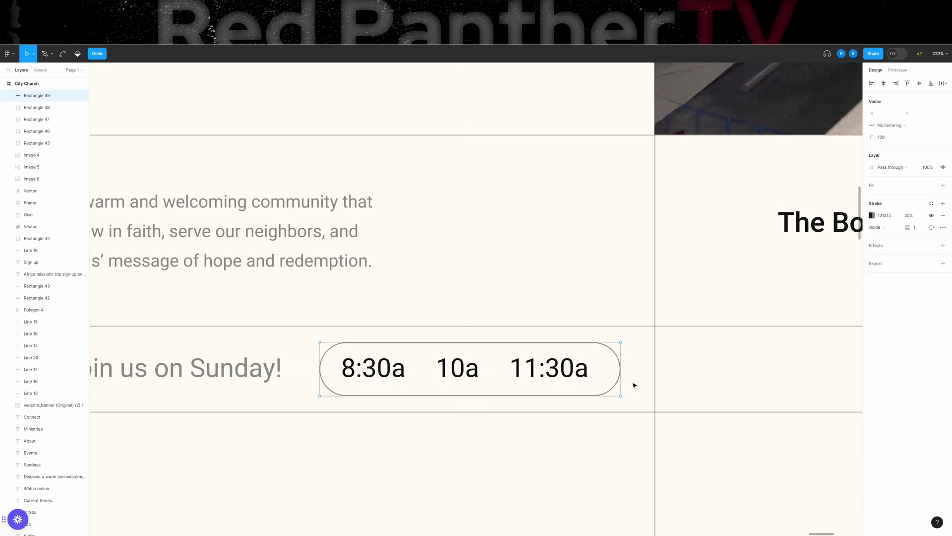
key(Escape)
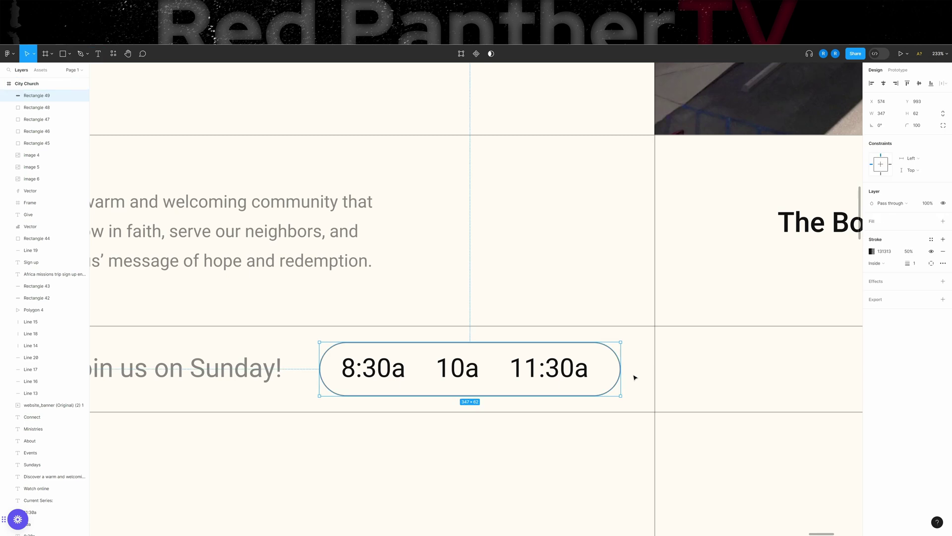
click(635, 378)
click(621, 372)
drag(621, 372, 615, 370)
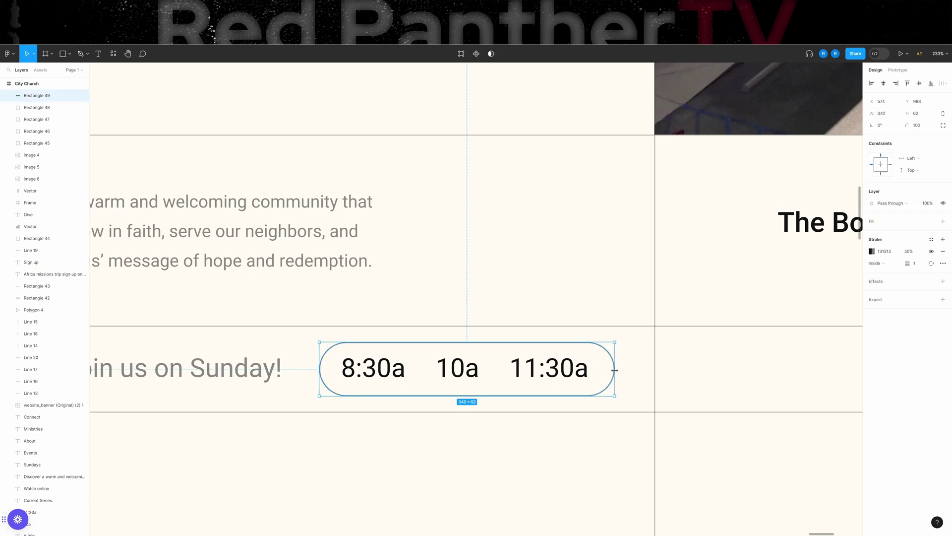
key(l)
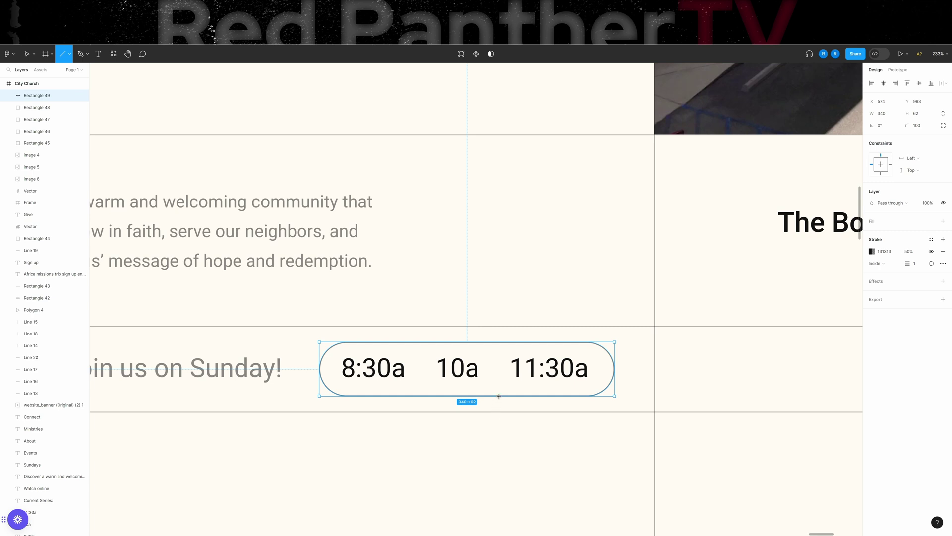
- Draw a vertical divider in the pill with a 131313 stroke at 50% opacity
drag(499, 395, 499, 342)
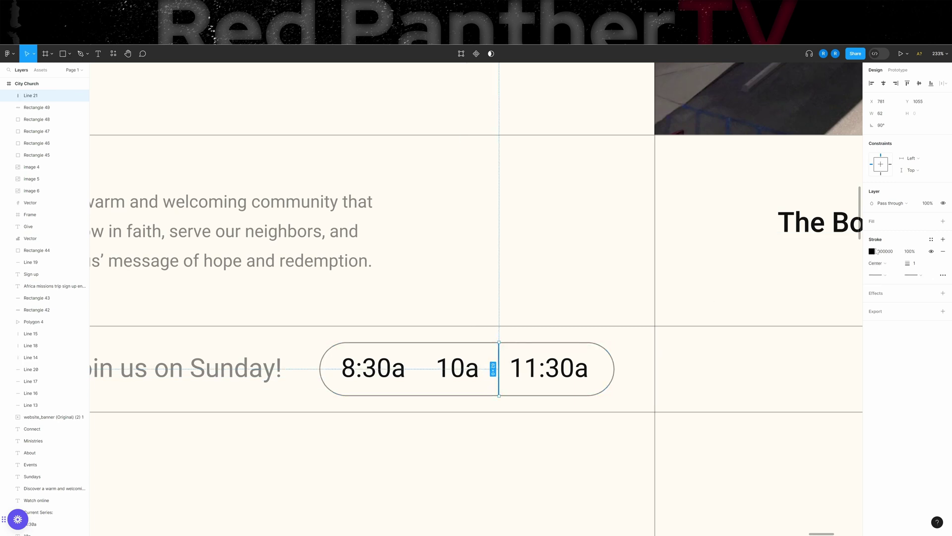
click(912, 252)
key(Return)
click(888, 253)
text(131313)
key(Return)
drag(500, 367, 422, 366)
- Duplicate the divider so a copy sits between 8:30a and 10a
key(ctrl+d)
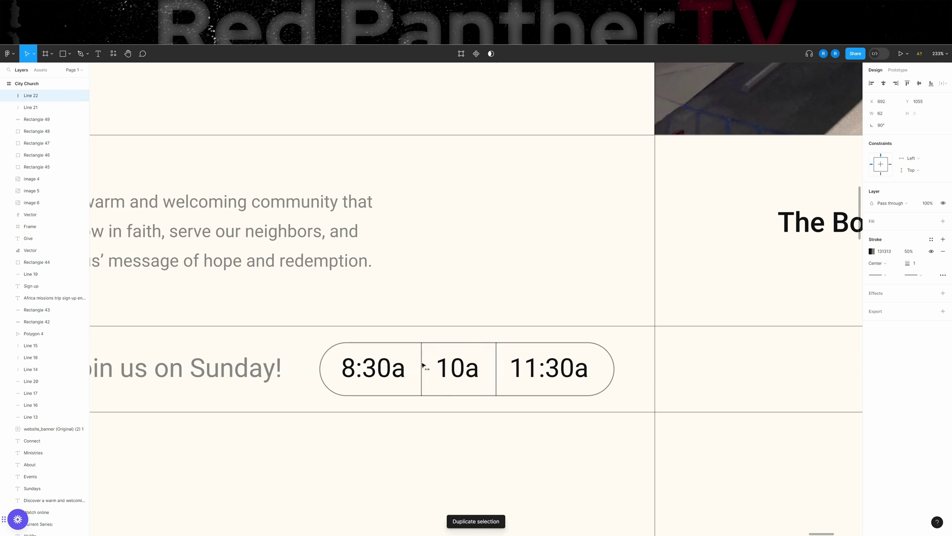
click(461, 468)
scroll(462, 468, down, 5)
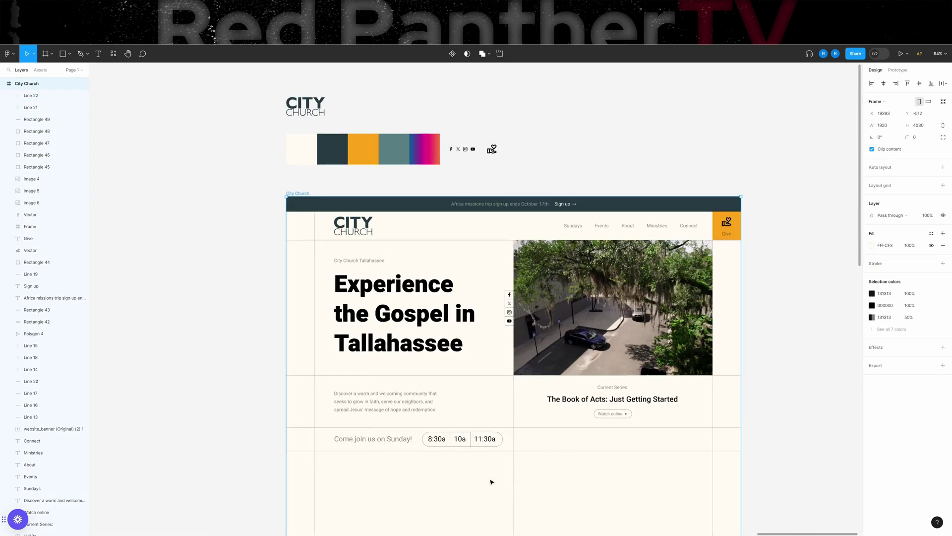
click(508, 452)
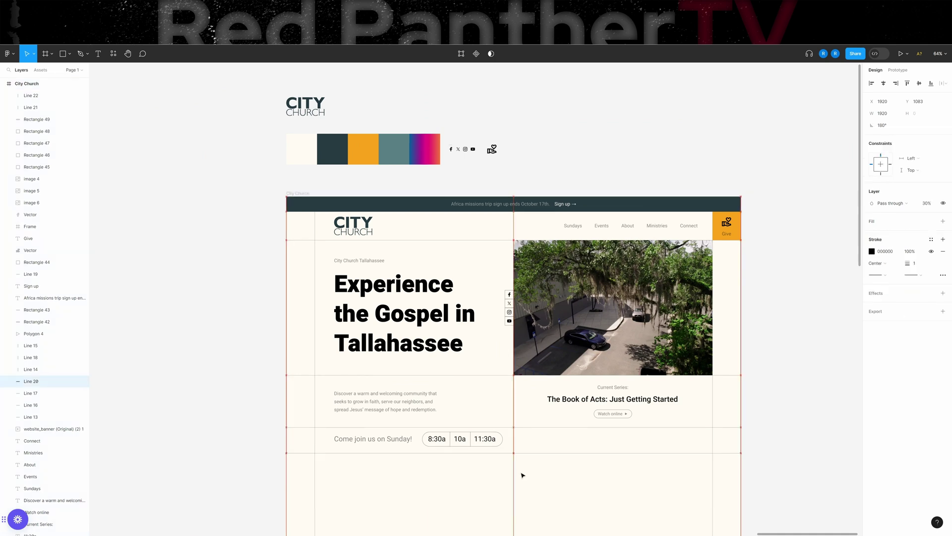
drag(510, 440, 378, 443)
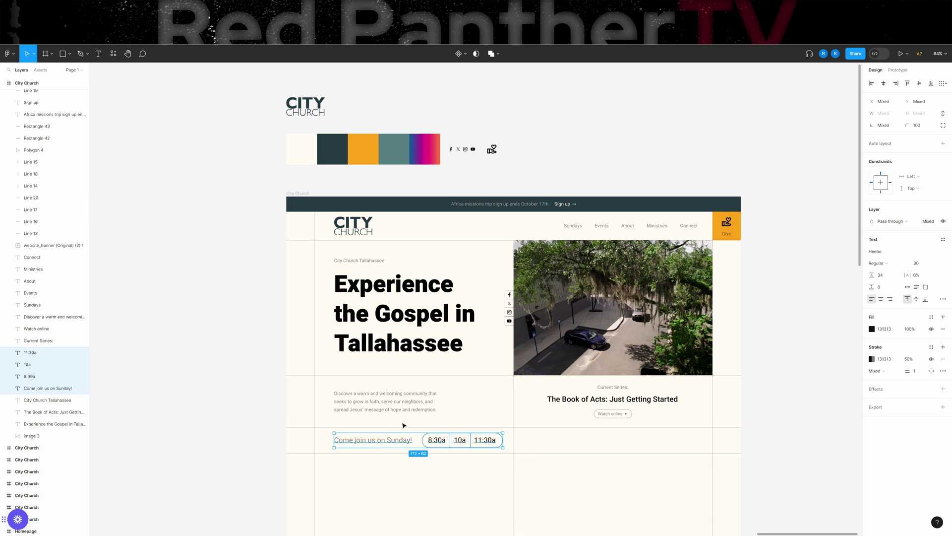
click(272, 429)
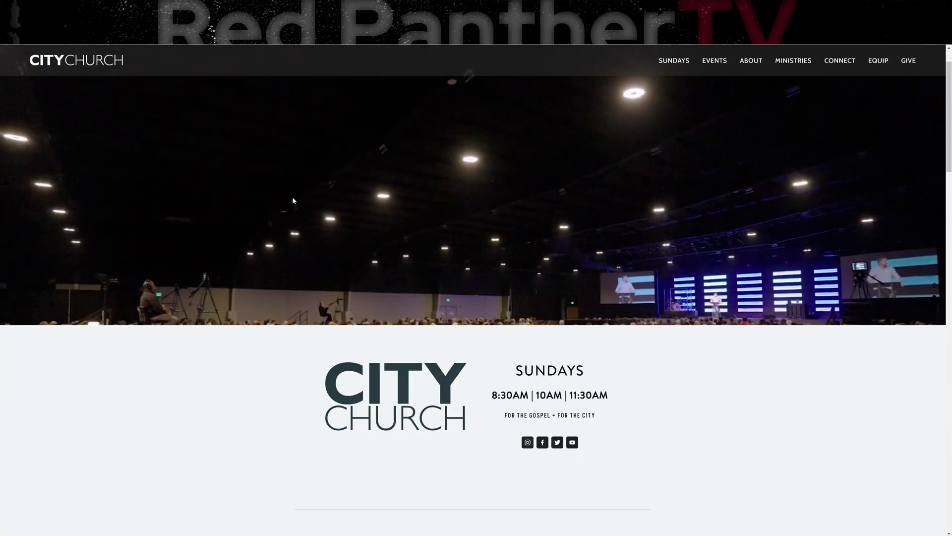
scroll(293, 200, down, 15)
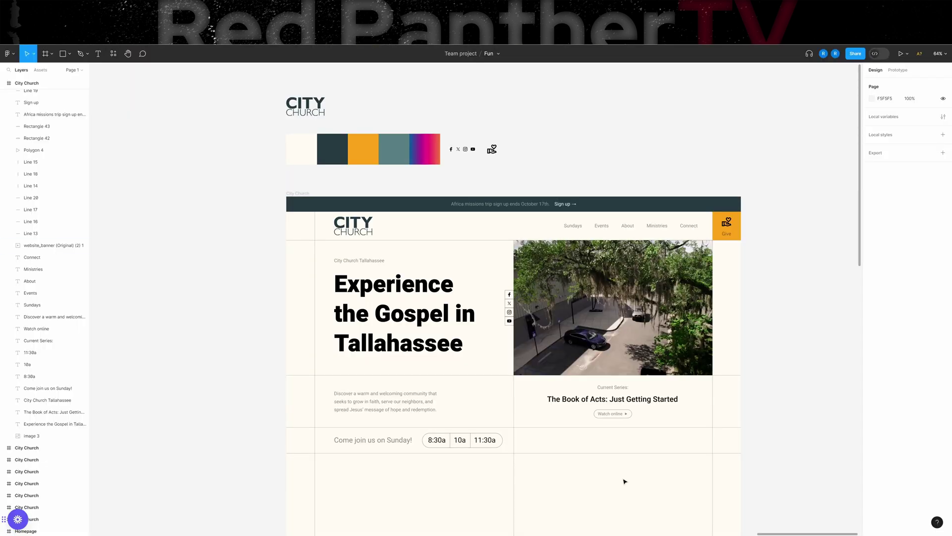
- Paste a copy of the gradient swatch into the right column's Sunday row
scroll(612, 410, down, 2)
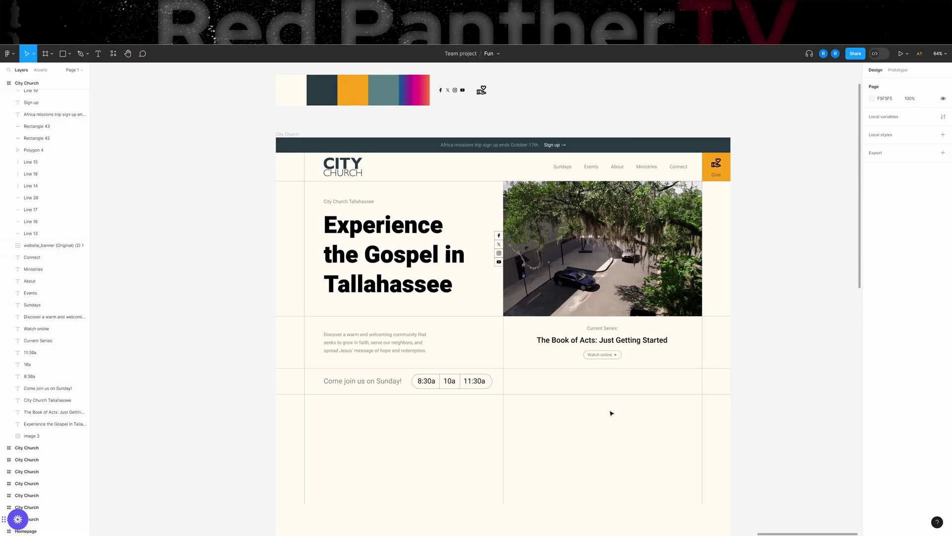
scroll(604, 410, up, 5)
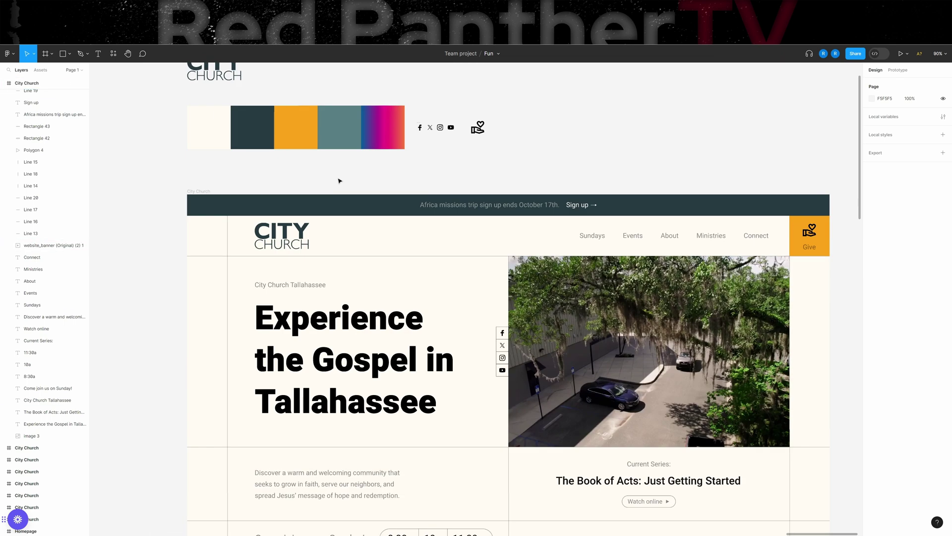
click(383, 127)
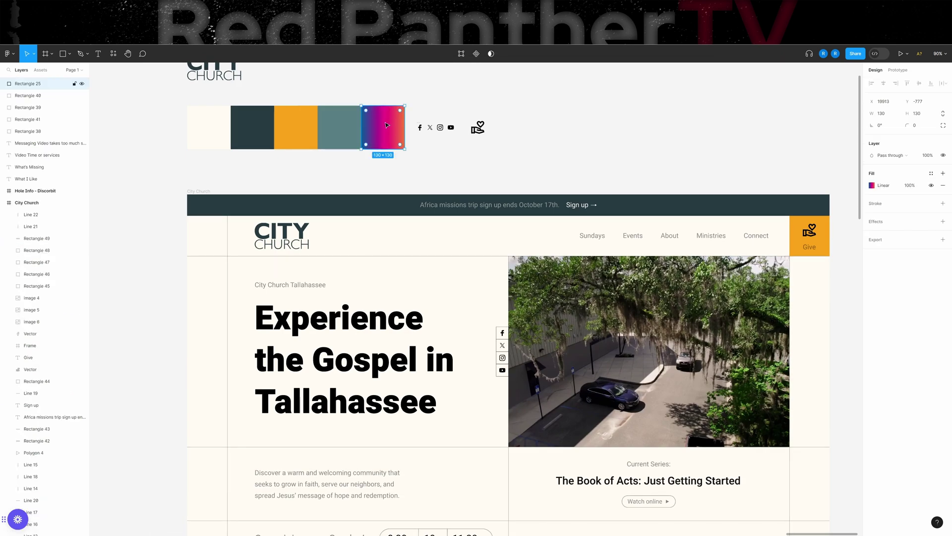
scroll(507, 319, down, 5)
scroll(507, 319, up, 3)
key(ctrl+v)
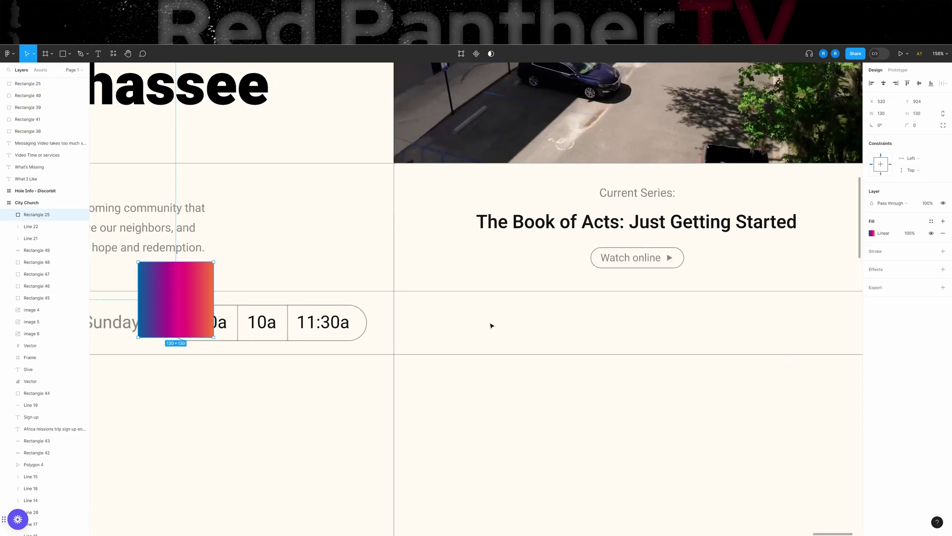
drag(182, 298, 787, 322)
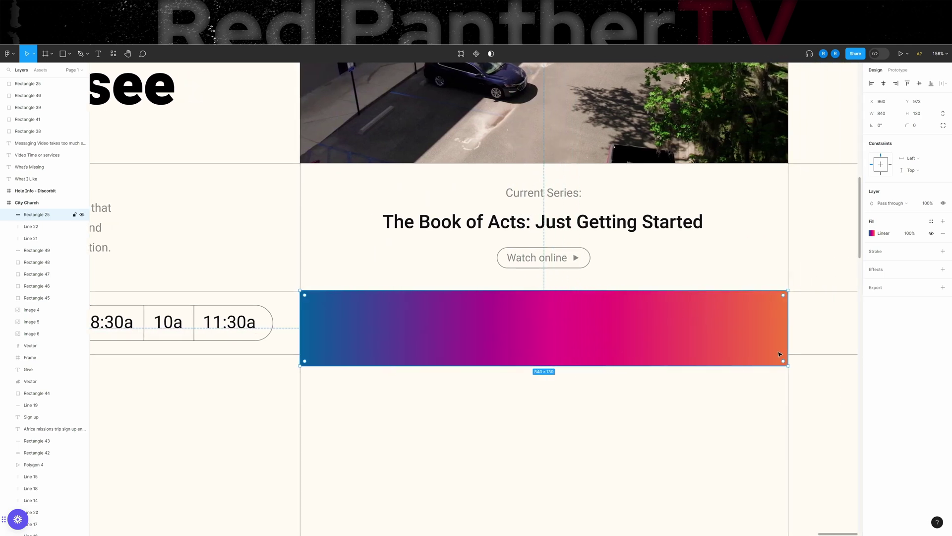
- Resize the gradient banner's height so it measures 840×110
drag(772, 367, 770, 352)
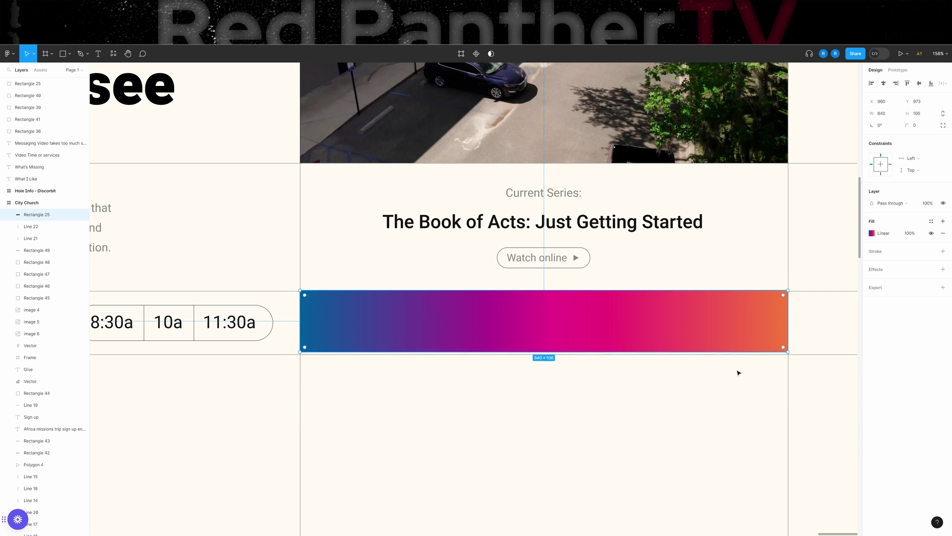
drag(656, 350, 657, 352)
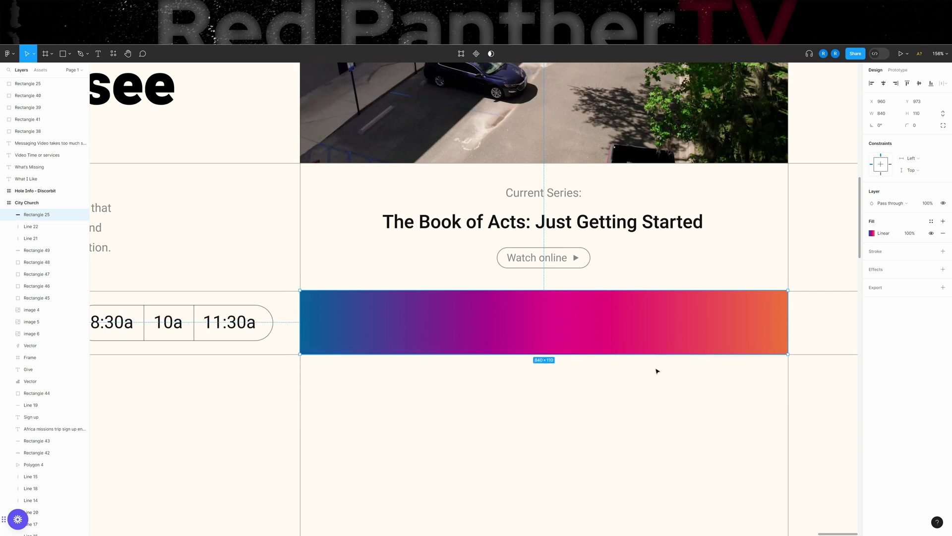
click(636, 396)
scroll(404, 238, left, 5)
- Copy the hero heading and retype it as Join “Let’s Go” at font size 60
click(255, 160)
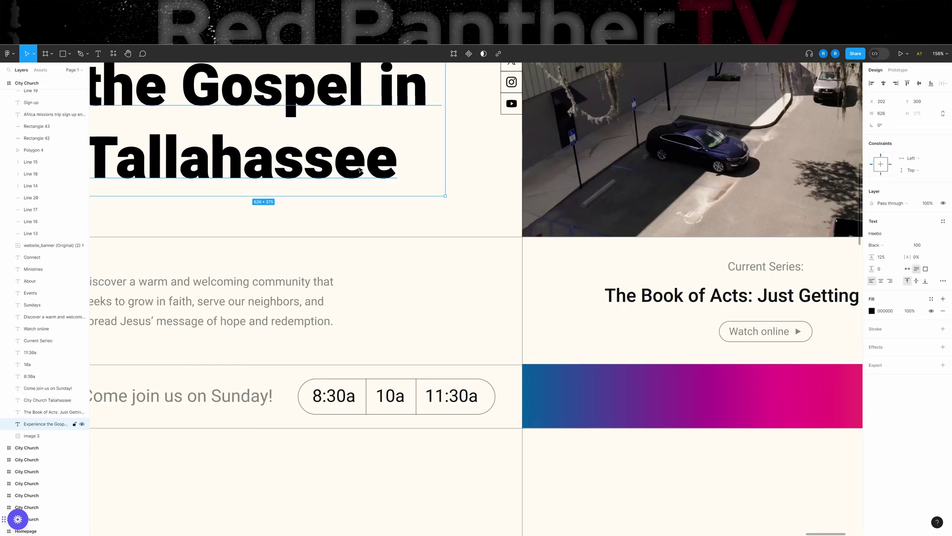
scroll(496, 233, right, 5)
scroll(507, 257, up, 1)
click(507, 258)
scroll(511, 298, up, 5)
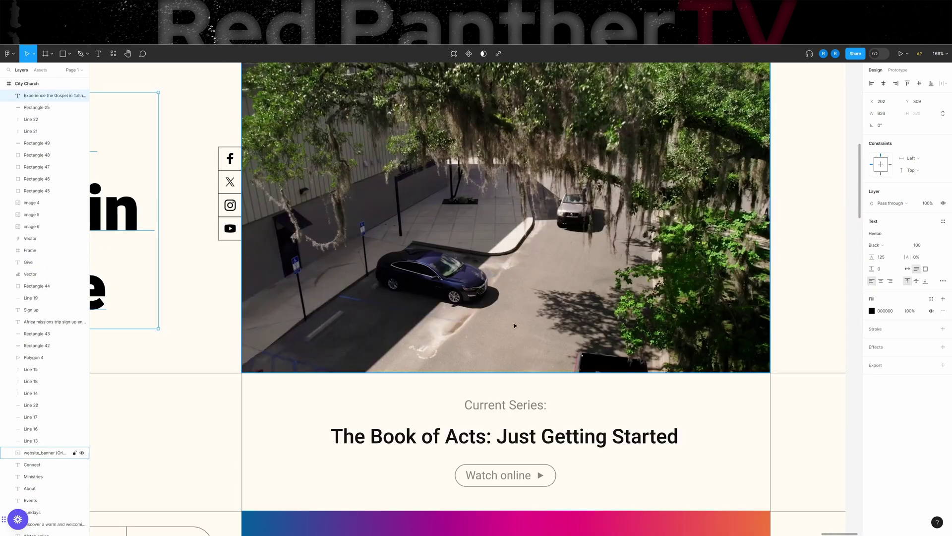
drag(156, 222, 552, 379)
scroll(719, 347, down, 4)
key(Return)
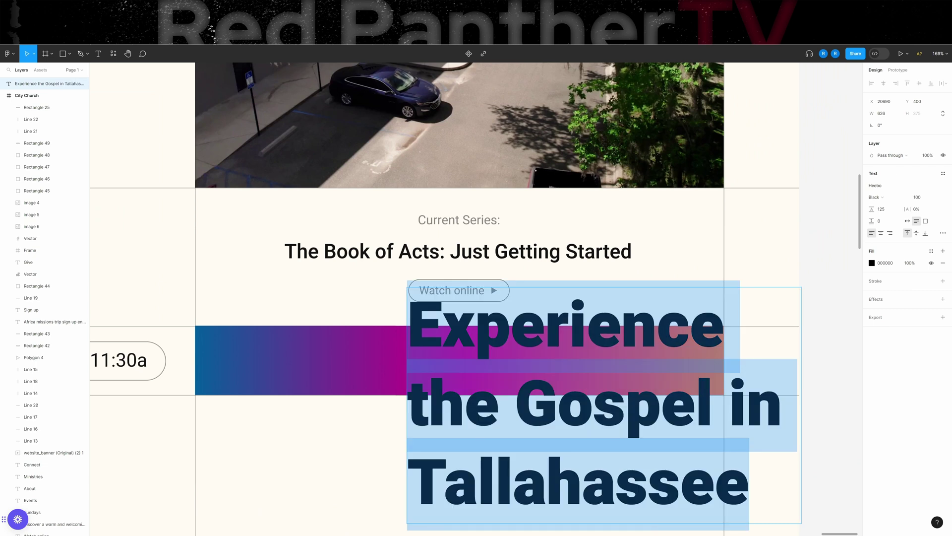
text(Join “Let’s Go”)
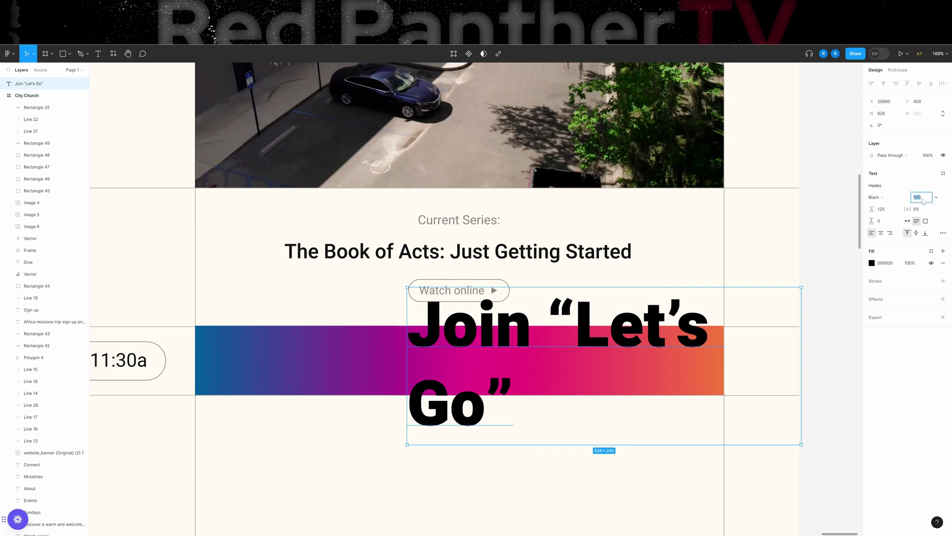
text(60)
key(Return)
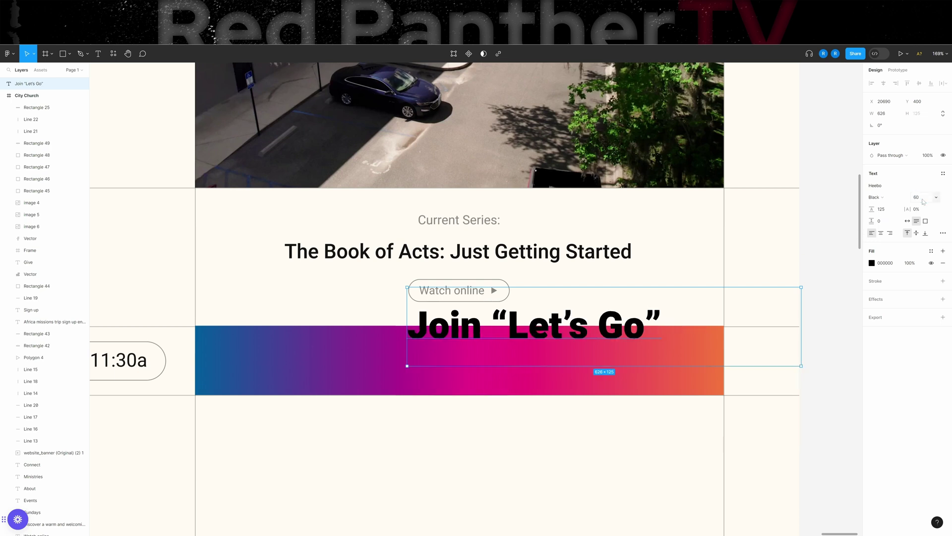
- Centre-align the text with Auto line height, colour it white, and centre it on the gradient banner
click(881, 232)
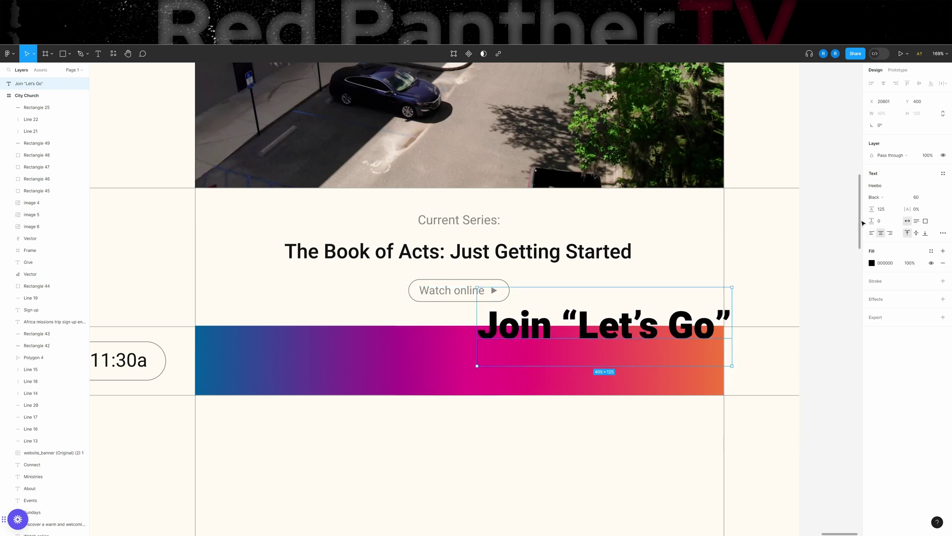
click(895, 215)
text(auto)
key(Return)
click(574, 442)
drag(597, 312, 464, 358)
click(468, 426)
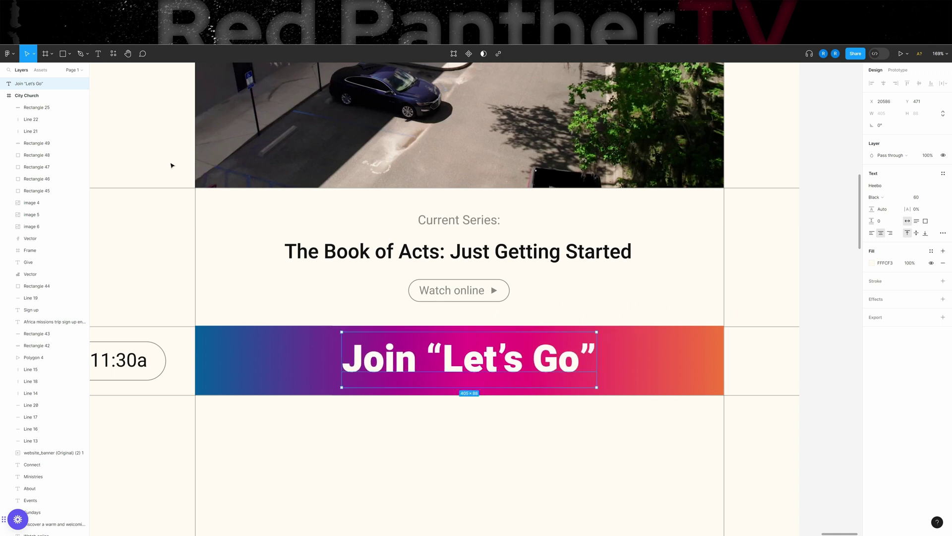
drag(48, 102, 47, 102)
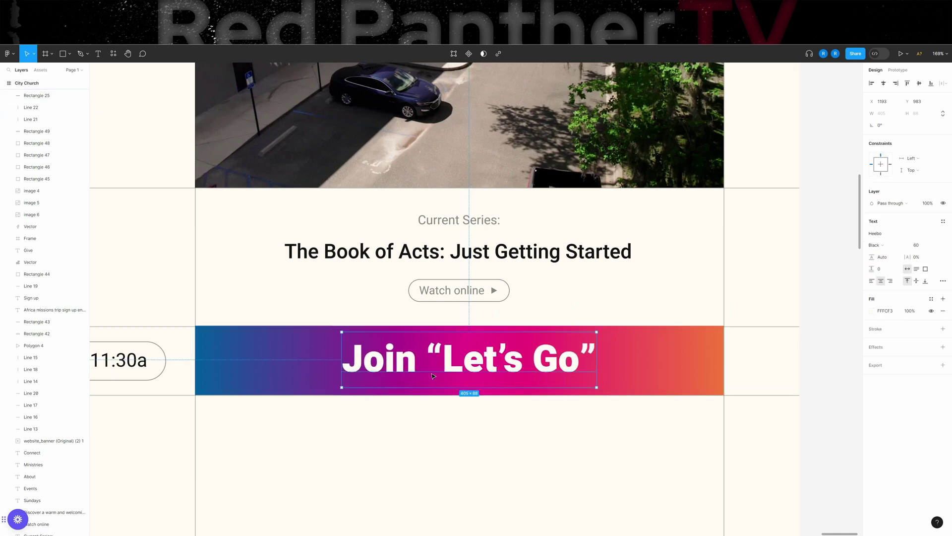
mouse_move(440, 367)
mouse_down()
mouse_move(425, 373)
mouse_move(436, 378)
mouse_up()
click(473, 452)
- Copy a vertical grid line under the banner, shortened to start at its bottom edge
scroll(508, 447, down, 5)
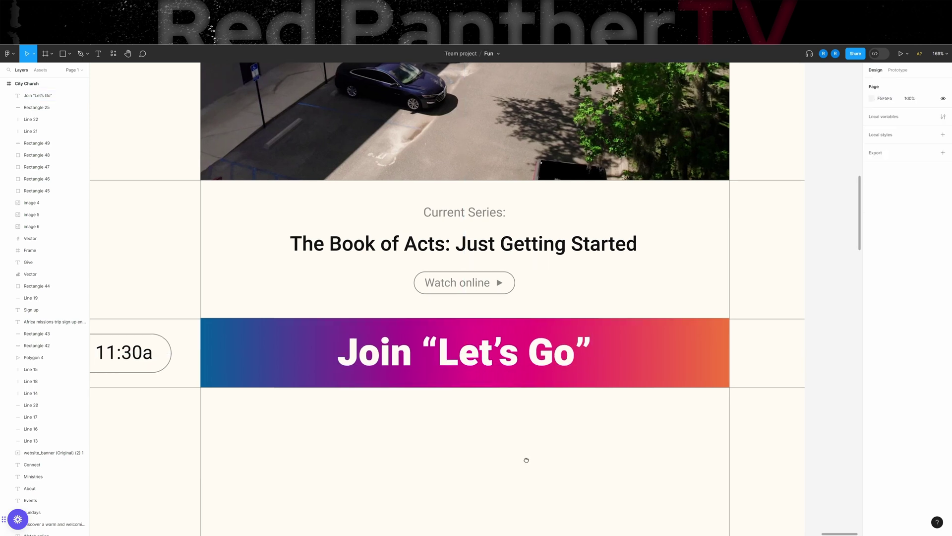
scroll(613, 368, right, 3)
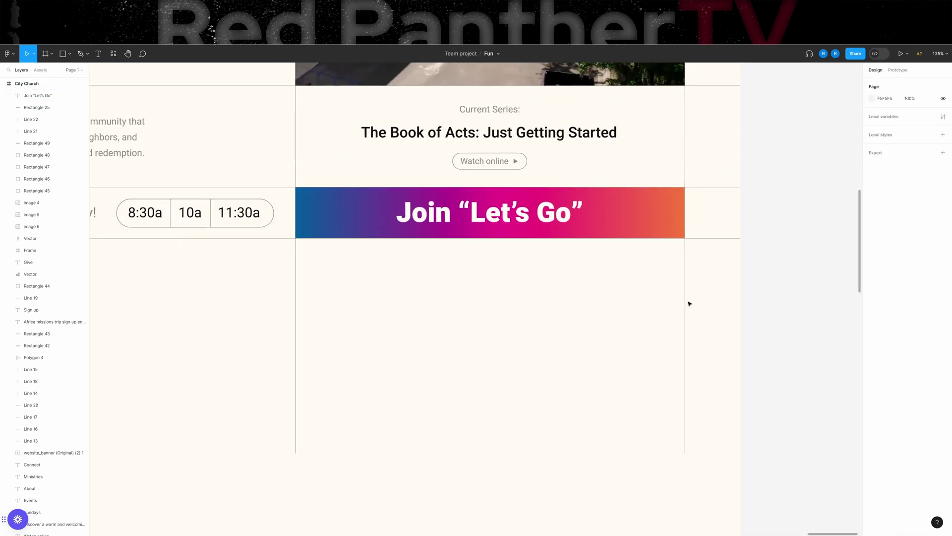
click(686, 303)
key(ctrl+d)
drag(686, 303, 624, 302)
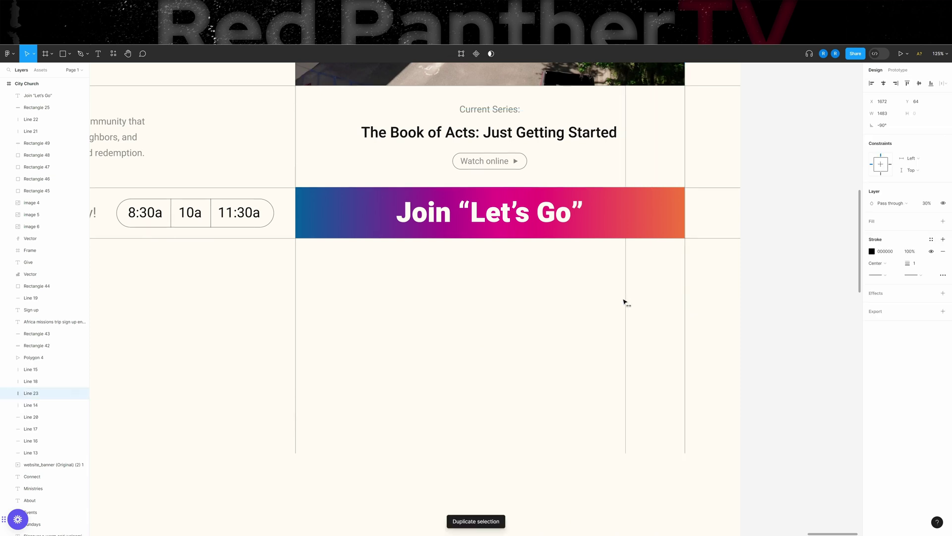
scroll(616, 213, down, 5)
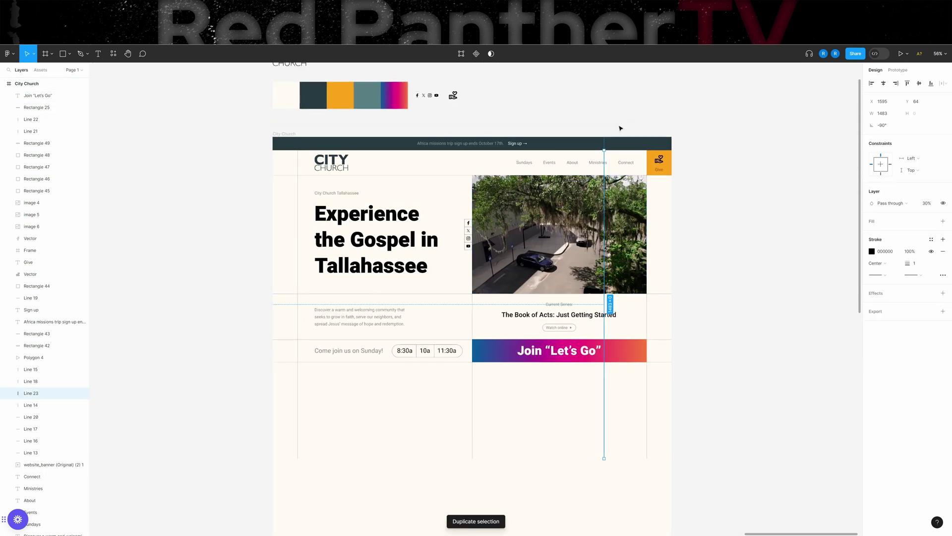
drag(603, 149, 602, 364)
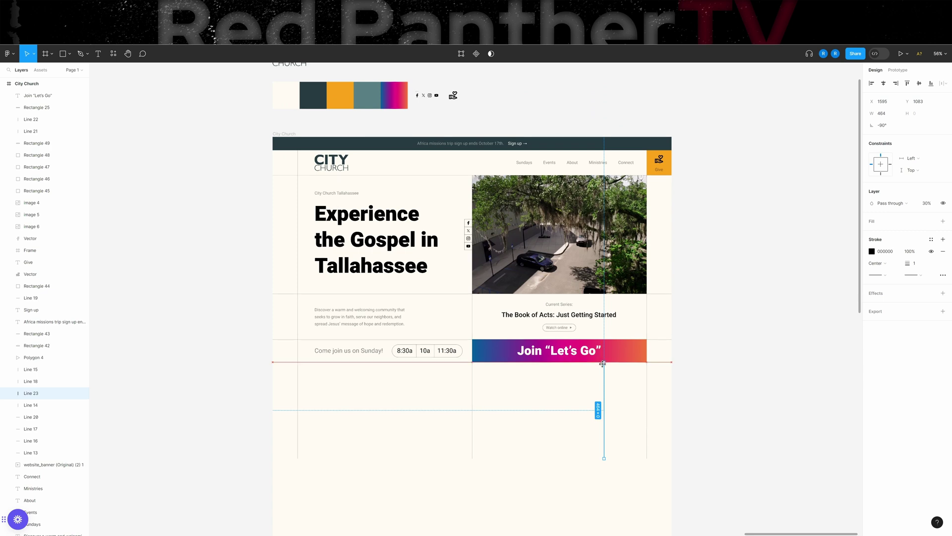
- Add another vertical line and even out the three columns
scroll(607, 391, up, 3)
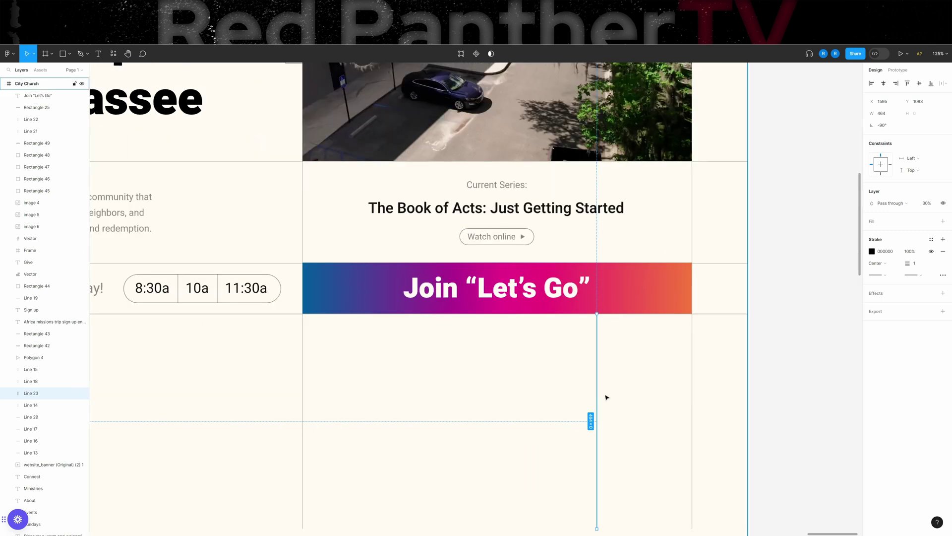
scroll(607, 397, up, 3)
key(ctrl+d)
key(ctrl+z)
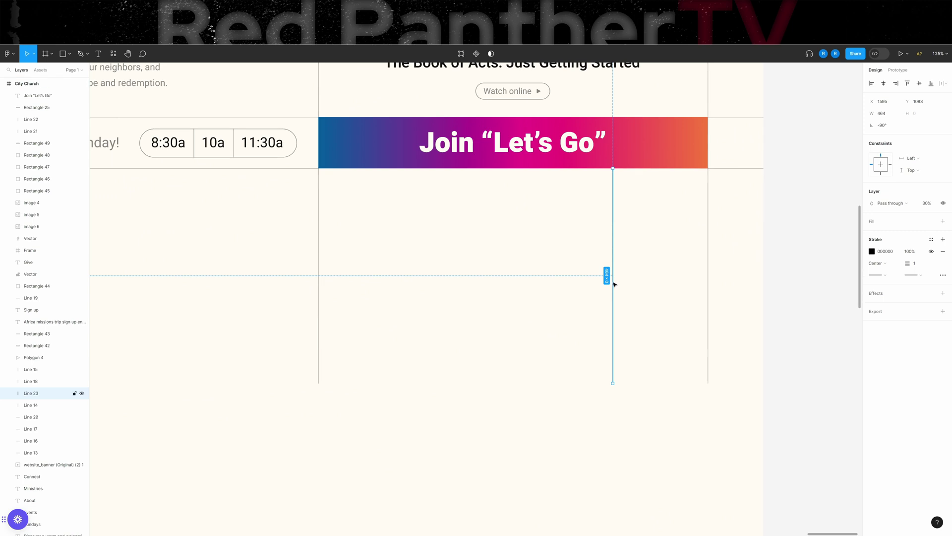
key(ctrl+d)
drag(614, 284, 448, 284)
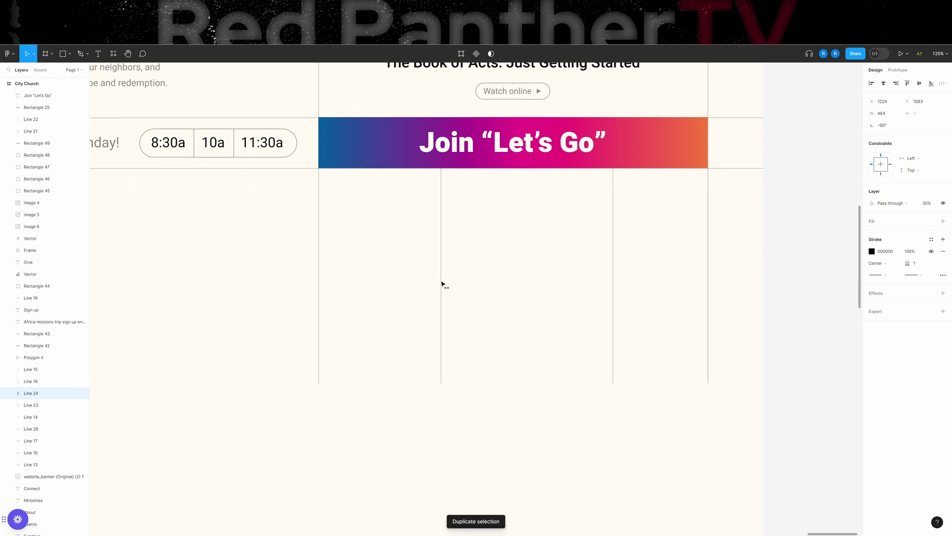
drag(614, 279, 597, 279)
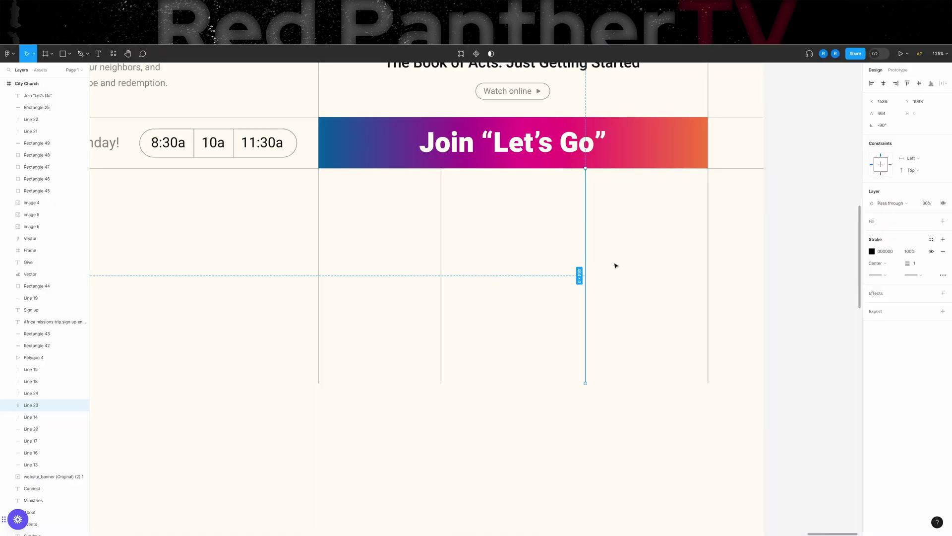
- Duplicate the horizontal line under the banner and move it down to form a second row
scroll(615, 266, up, 2)
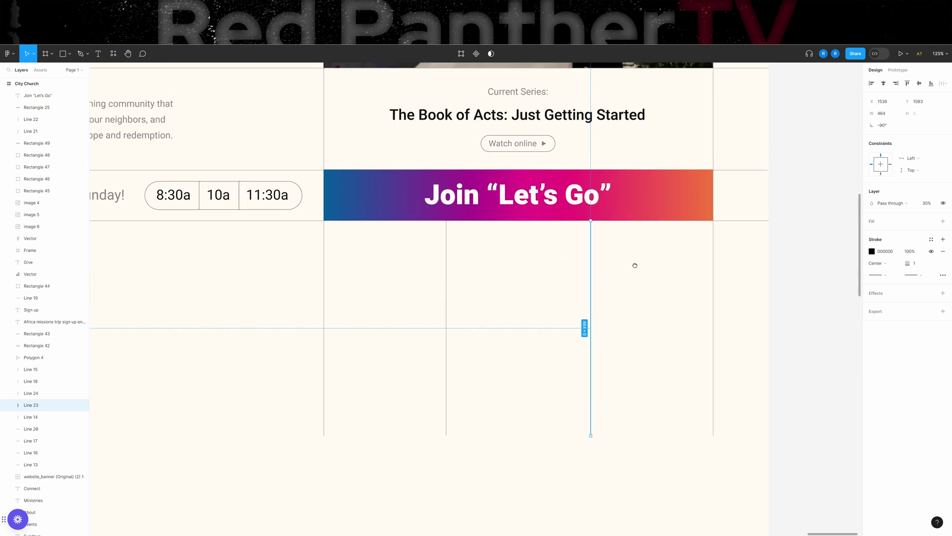
click(735, 224)
click(735, 222)
key(ctrl+d)
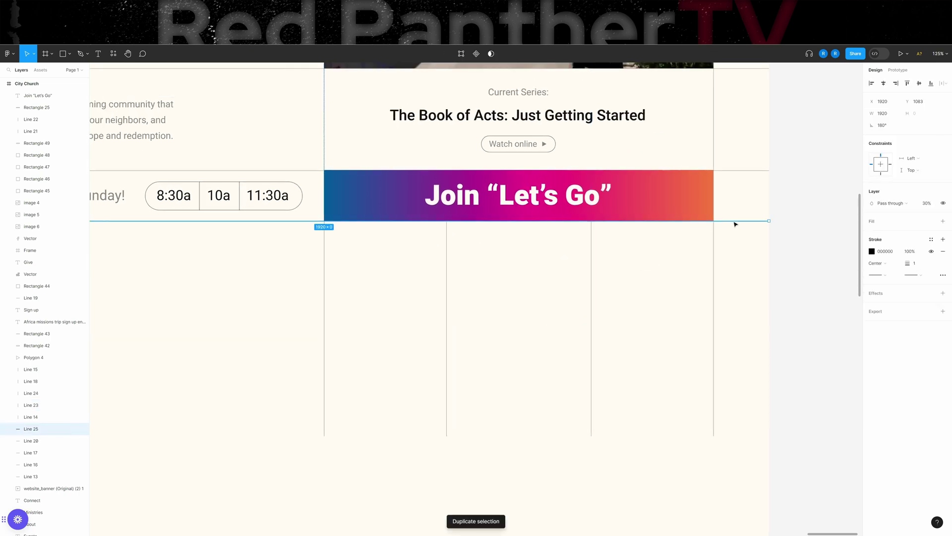
drag(736, 222, 713, 339)
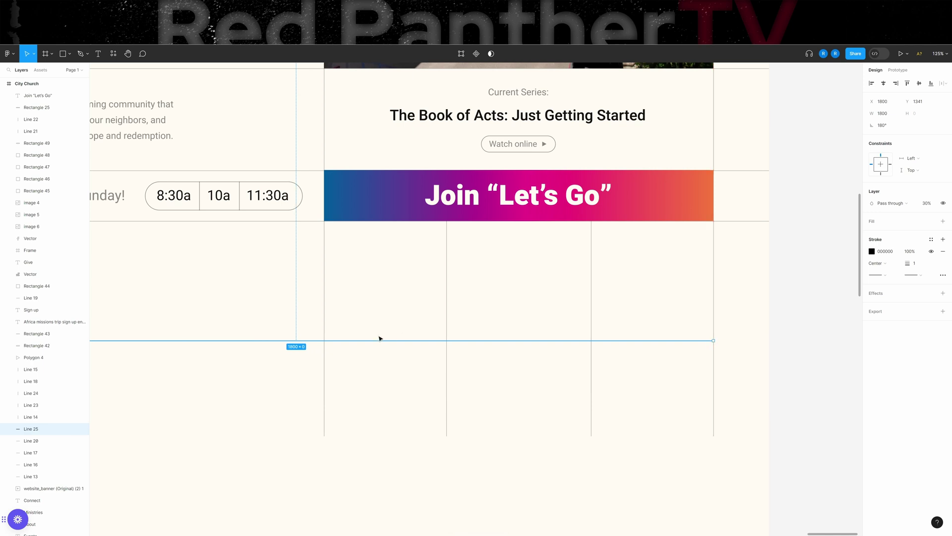
click(545, 278)
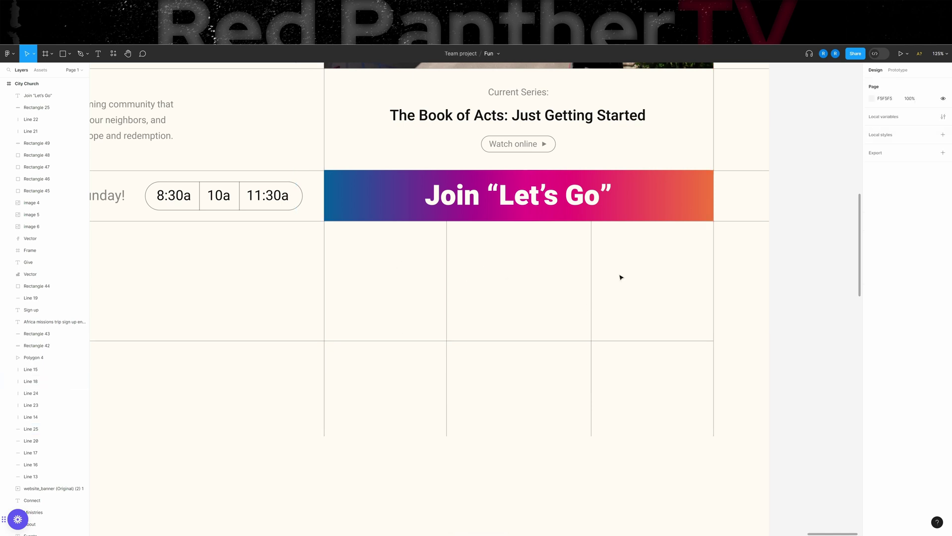
scroll(620, 276, up, 5)
scroll(621, 277, left, 3)
scroll(511, 325, up, 5)
scroll(511, 325, left, 3)
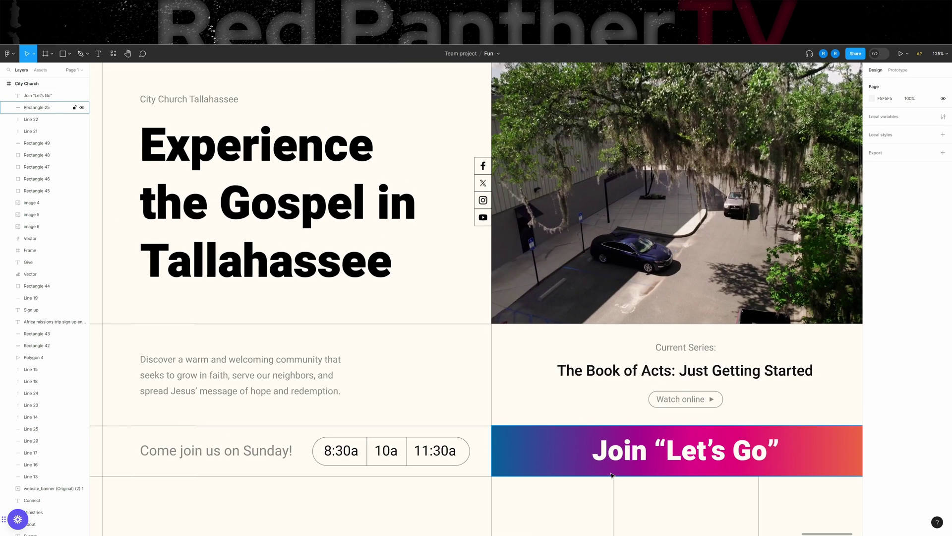
ctrl+scroll(518, 322, down, 3)
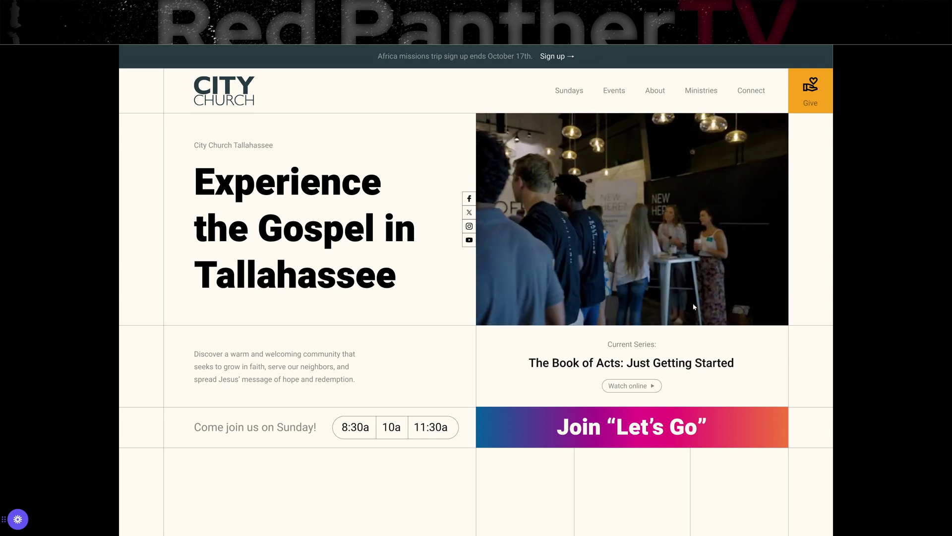
- Scroll through the full-screen preview of the City Church homepage
scroll(660, 282, down, 1)
scroll(635, 317, up, 1)
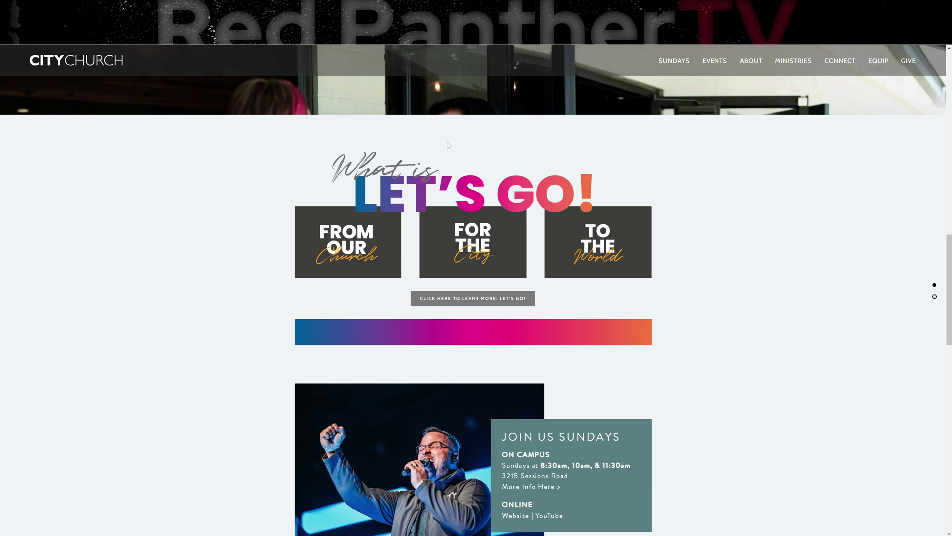
- Scroll the live site to the What is LET'S GO section with its gradient bar
scroll(449, 146, up, 10)
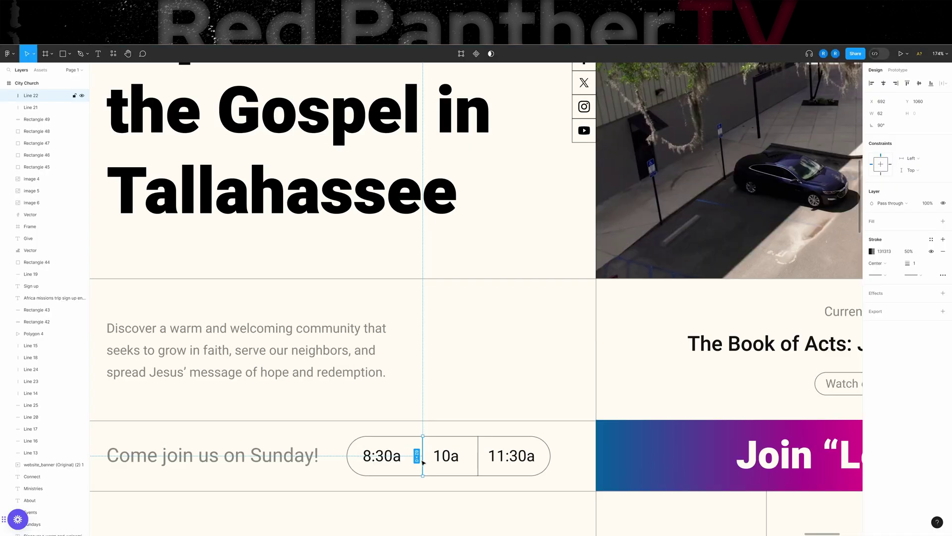
- Shift the 8:30a–10a divider right and check the 10a–11:30a divider's spacing
drag(419, 464, 446, 469)
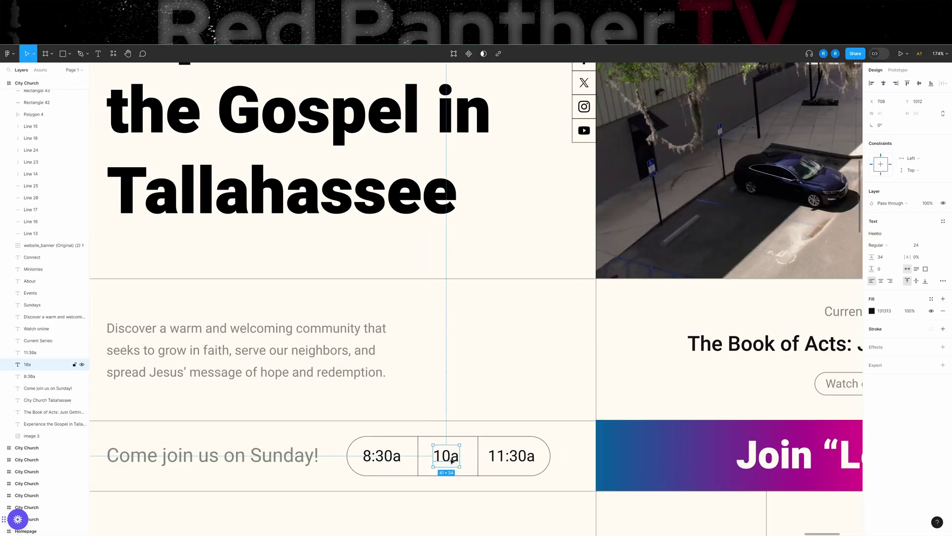
click(479, 459)
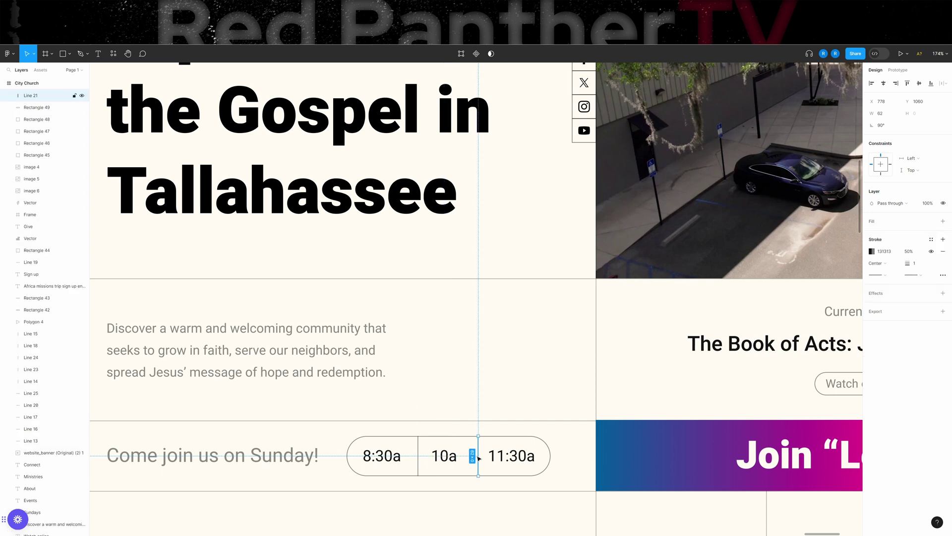
click(514, 457)
click(573, 473)
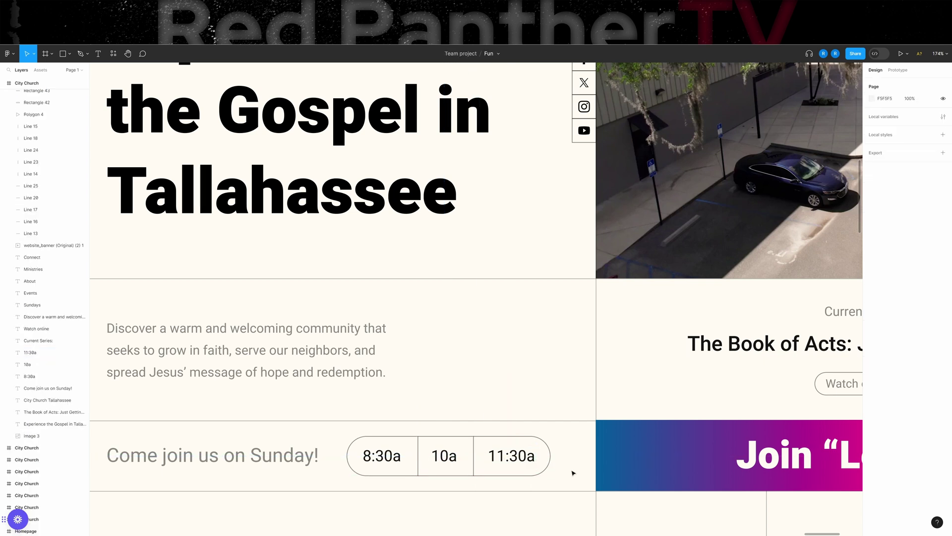